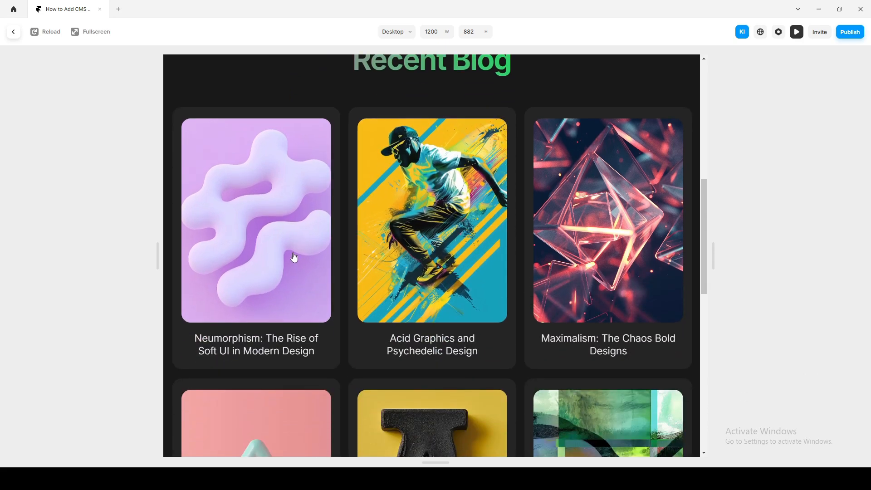
Step: Open the Neumorphism blog post in the site preview and look through its content
{"action": "left_click", "coordinate": [294, 258]}
{"action": "scroll", "coordinate": [384, 317], "scroll_direction": "down", "scroll_amount": 7}
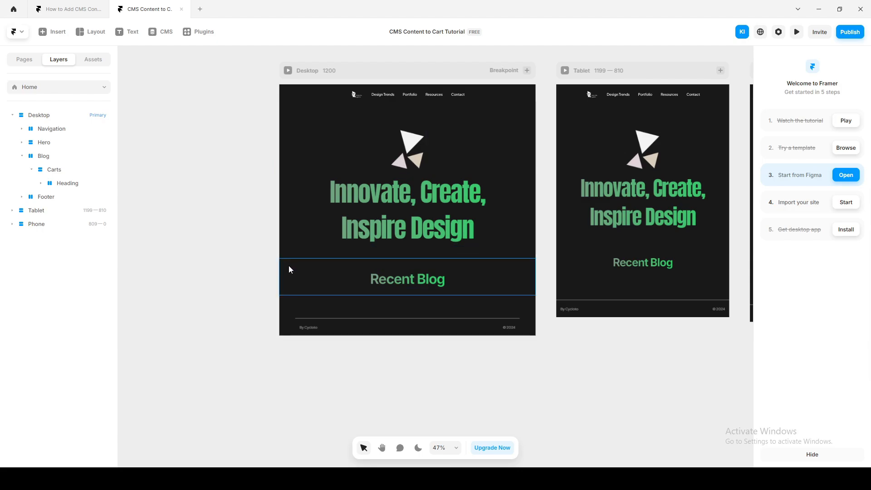
Step: Draw a frame about 901 × 603 on the empty canvas below the Desktop breakpoint and name it Cart
{"action": "scroll", "coordinate": [429, 353], "scroll_direction": "up", "scroll_amount": 1}
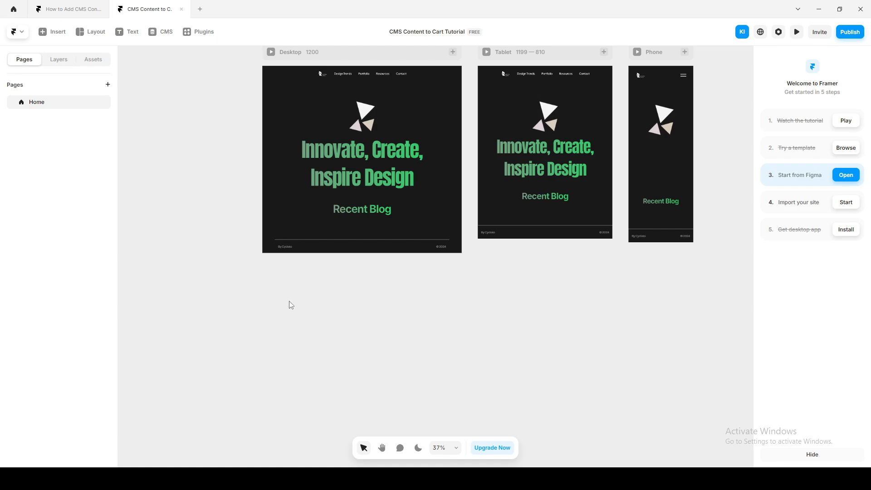
{"action": "key", "text": "f"}
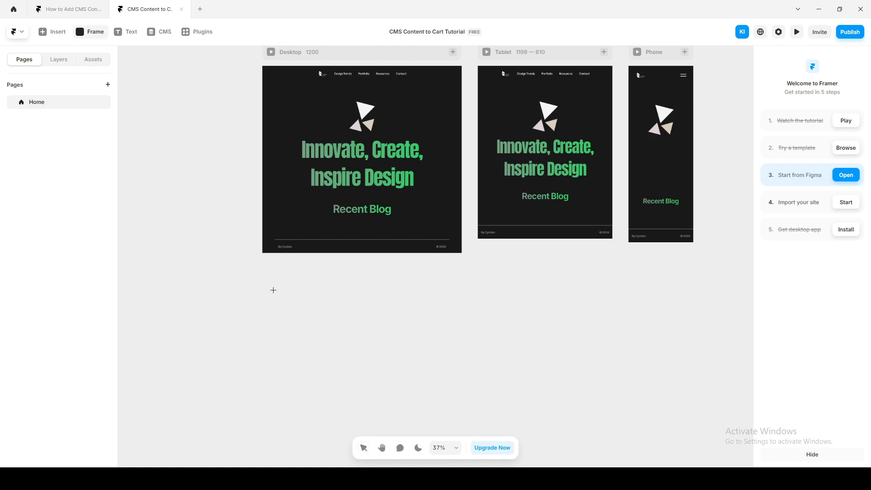
{"action": "mouse_move", "coordinate": [269, 283]}
{"action": "left_mouse_down"}
{"action": "mouse_move", "coordinate": [416, 365]}
{"action": "mouse_move", "coordinate": [418, 384]}
{"action": "left_mouse_up"}
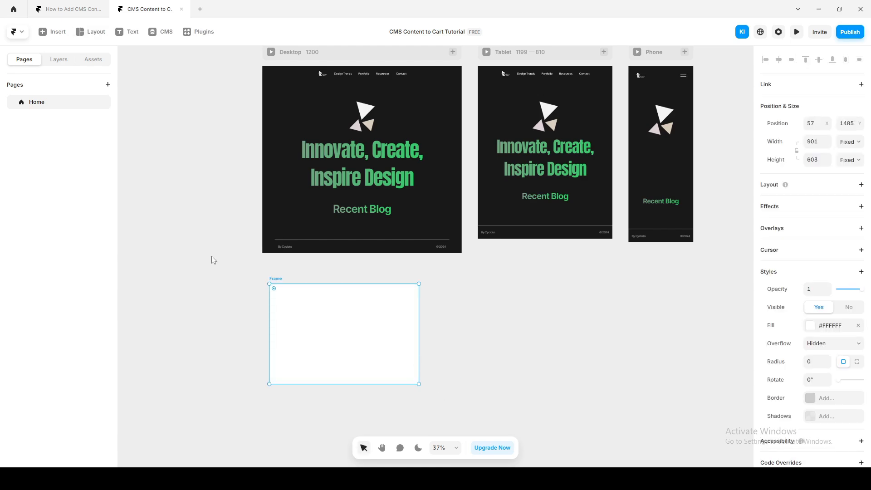
{"action": "left_click", "coordinate": [53, 63]}
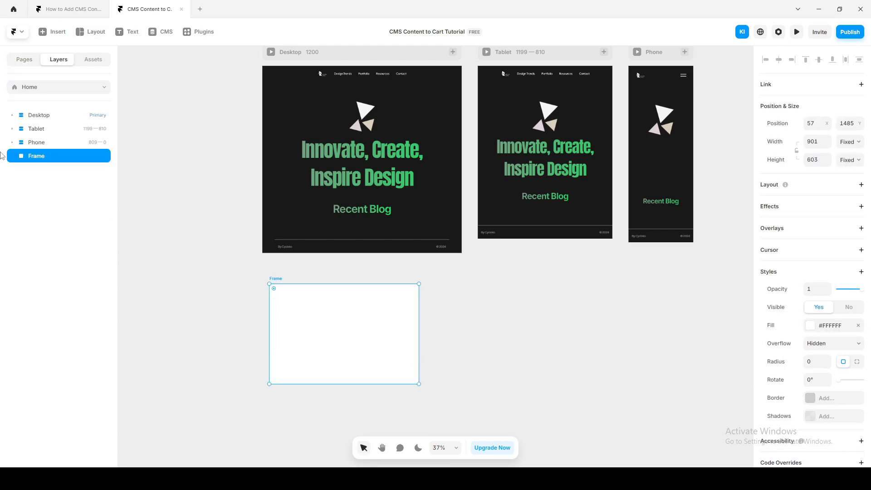
{"action": "double_click", "coordinate": [35, 155]}
{"action": "type", "text": "Cart"}
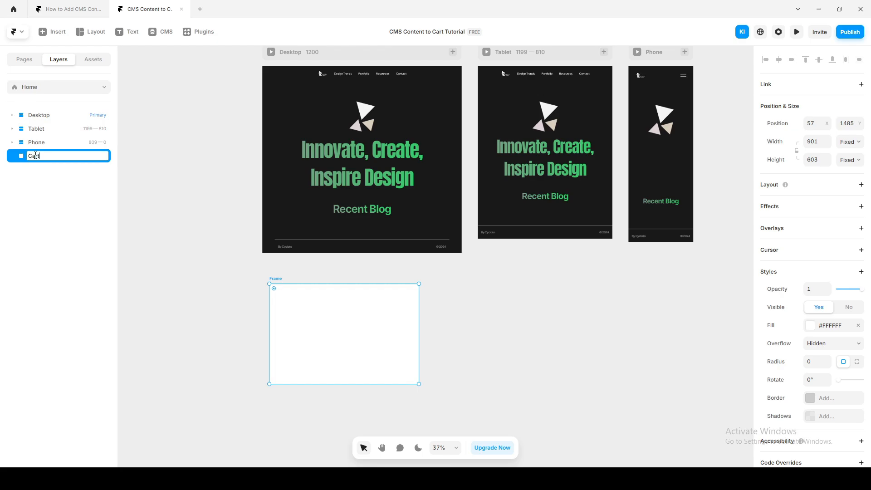
{"action": "key", "text": "Return"}
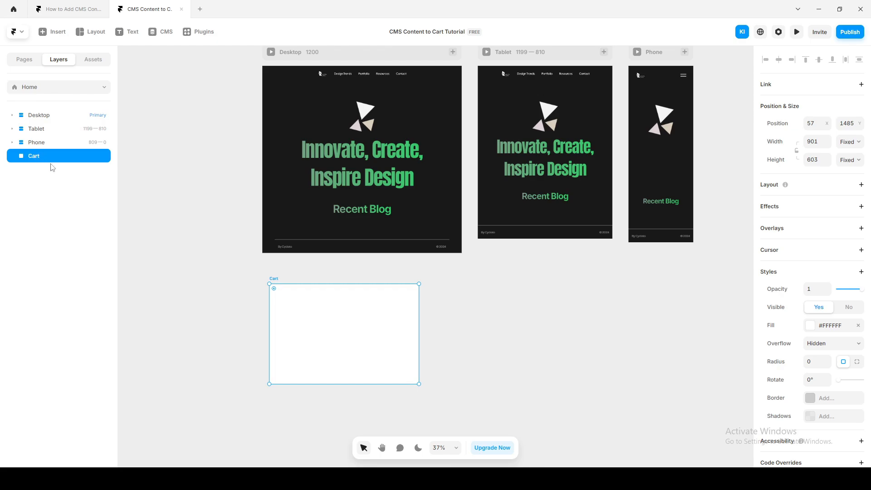
Step: Turn the Cart frame into a component named Cart and rename its primary variant Desktop
{"action": "right_click", "coordinate": [46, 155]}
{"action": "left_click", "coordinate": [70, 183]}
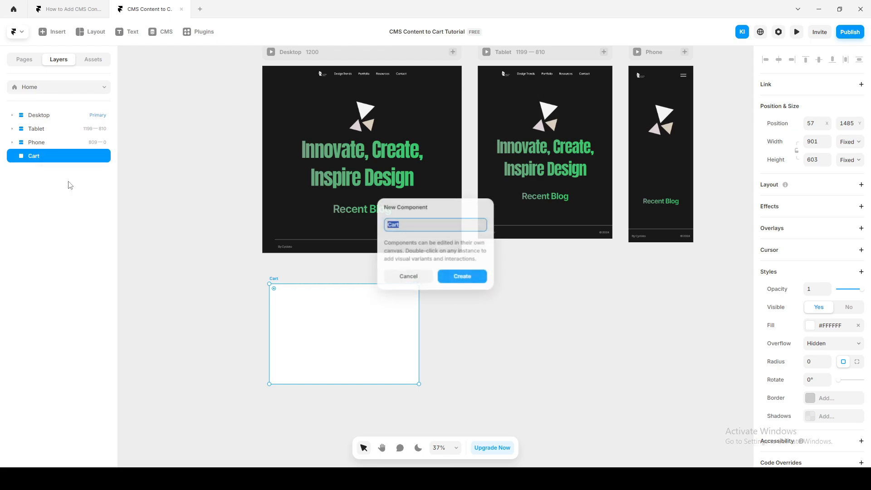
{"action": "left_click", "coordinate": [462, 275]}
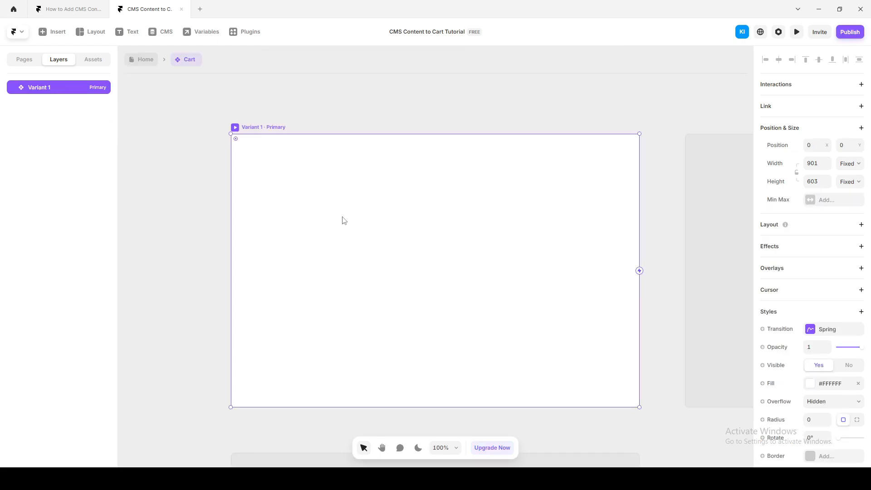
{"action": "left_click", "coordinate": [171, 168]}
{"action": "double_click", "coordinate": [40, 87]}
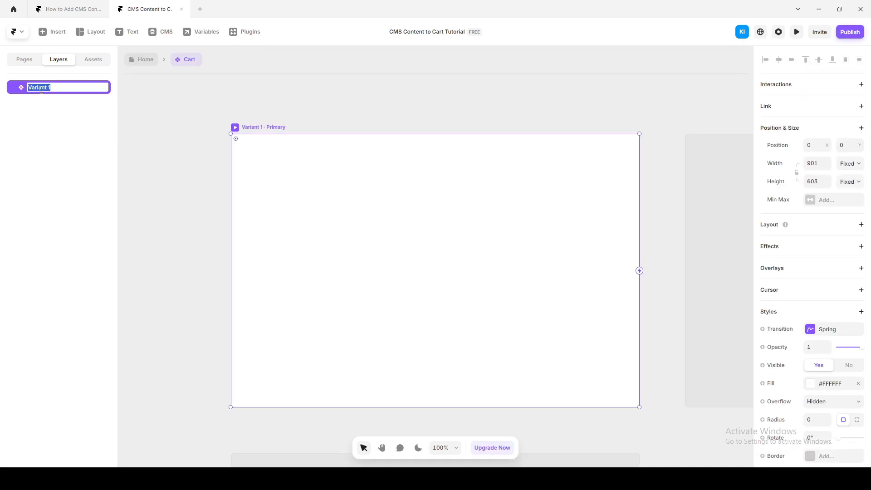
{"action": "type", "text": "Desktop"}
{"action": "key", "text": "Return"}
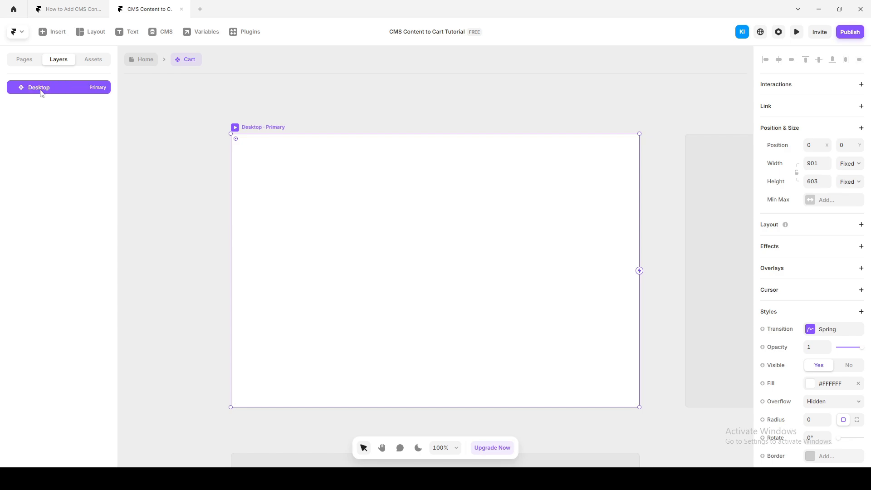
Step: Add a stack layout to the component's Desktop variant
{"action": "scroll", "coordinate": [399, 257], "scroll_direction": "down", "scroll_amount": 2}
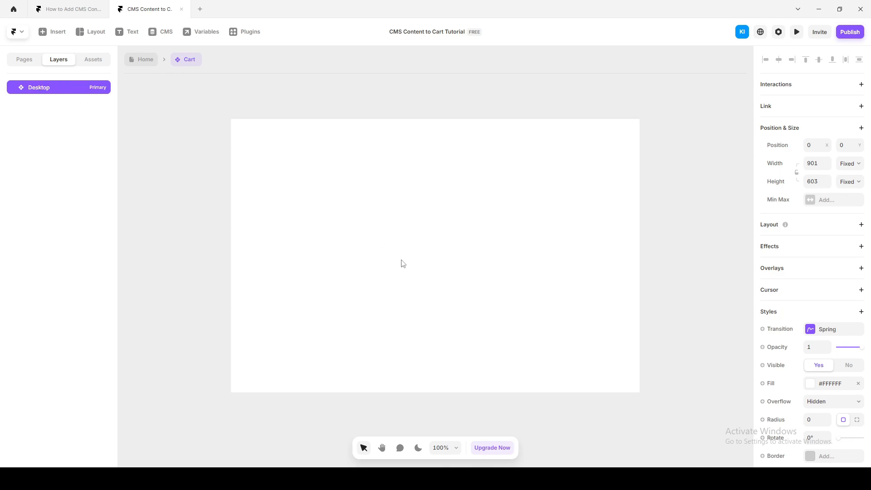
{"action": "left_click", "coordinate": [812, 228]}
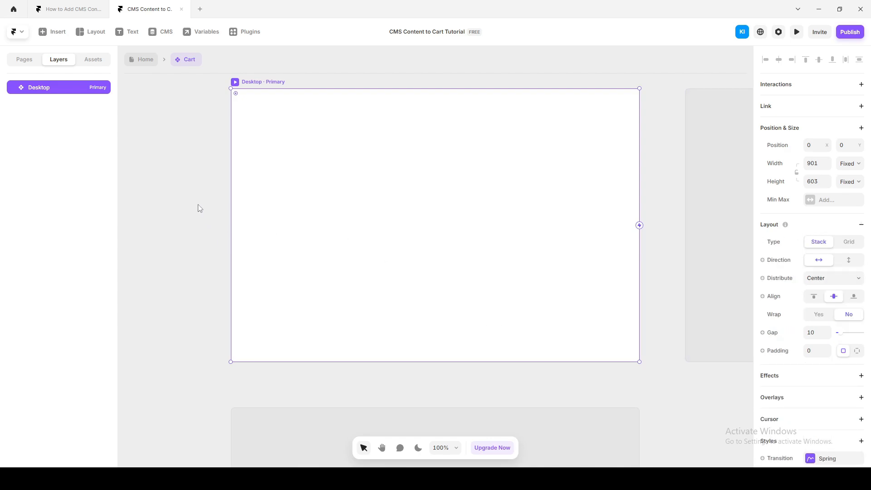
{"action": "scroll", "coordinate": [197, 333], "scroll_direction": "up", "scroll_amount": 1}
{"action": "scroll", "coordinate": [327, 238], "scroll_direction": "down", "scroll_amount": 1}
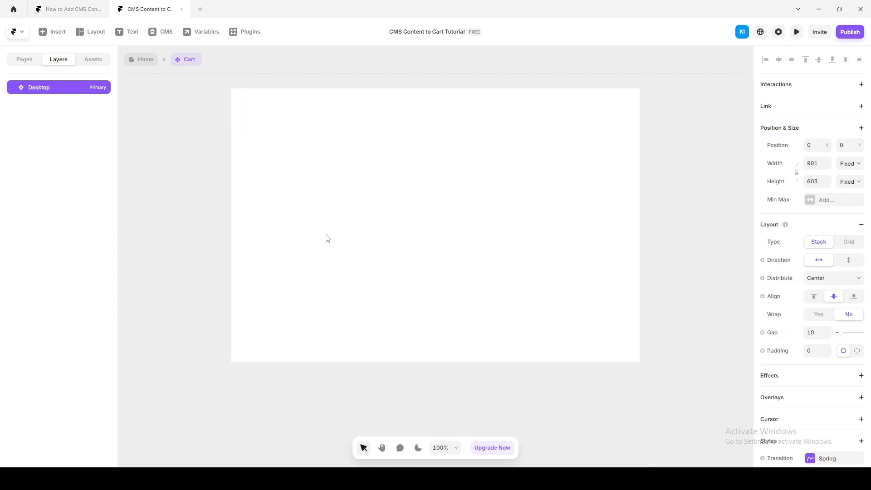
{"action": "left_click", "coordinate": [193, 261]}
{"action": "scroll", "coordinate": [416, 333], "scroll_direction": "up", "scroll_amount": 2}
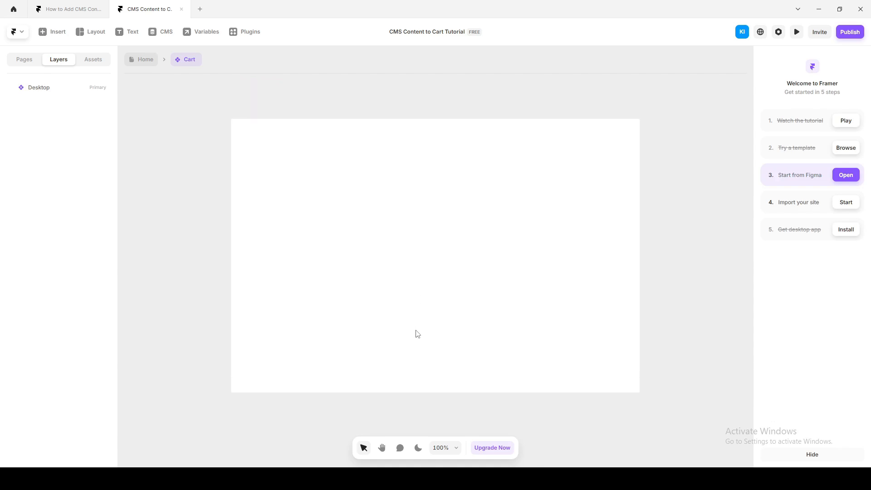
Step: Draw a frame about 451 × 417 inside the Desktop variant and give it a stack layout
{"action": "left_click", "coordinate": [339, 203]}
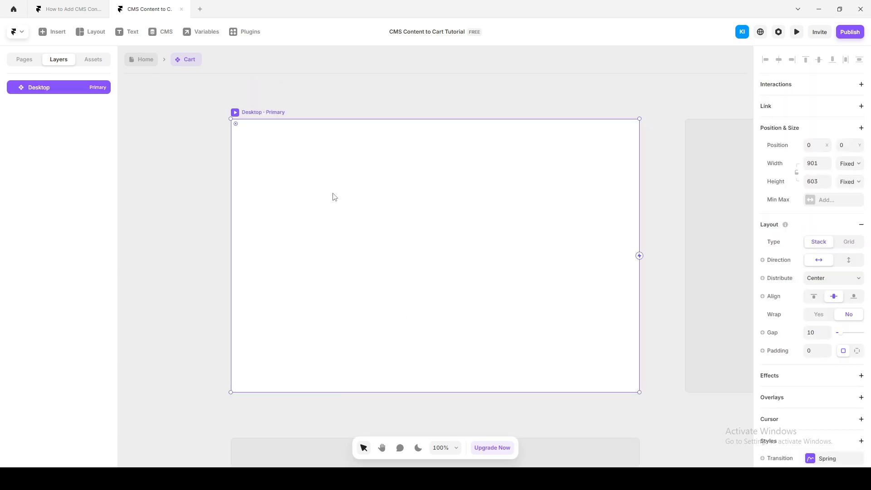
{"action": "key", "text": "f"}
{"action": "left_click_drag", "start_coordinate": [310, 161], "coordinate": [514, 351]}
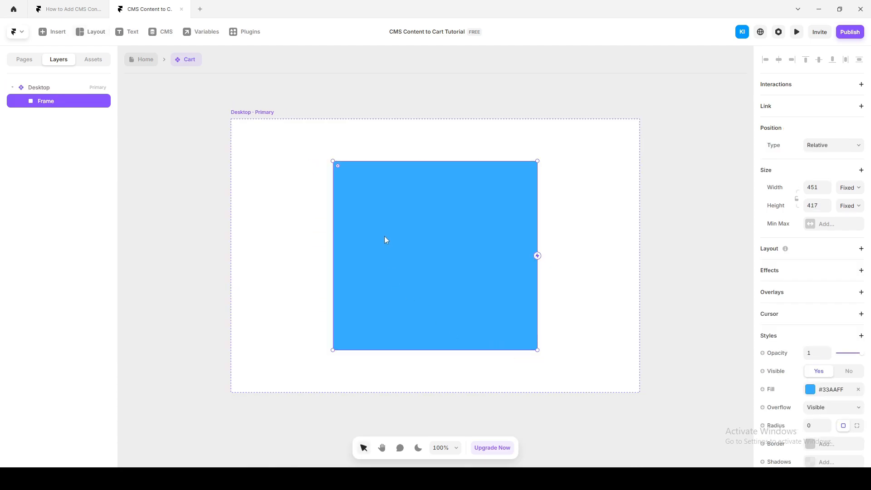
{"action": "left_click", "coordinate": [831, 254]}
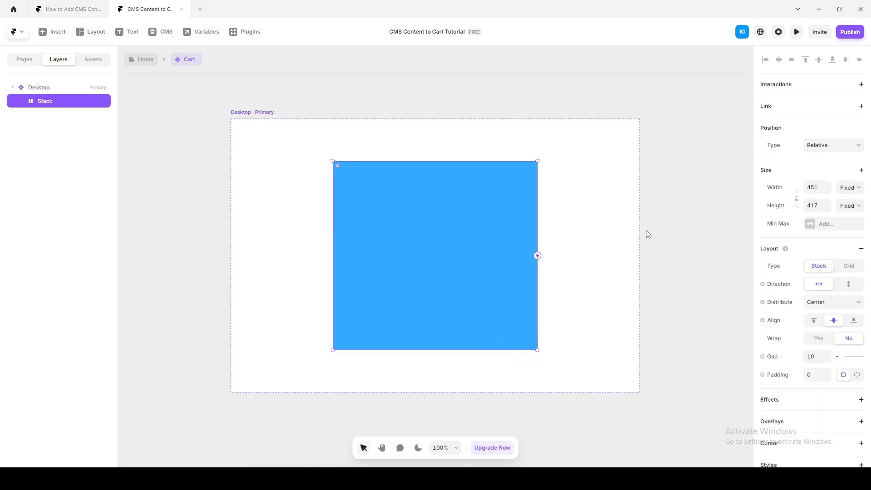
Step: Rename the new stack inside the Desktop variant as Image Container
{"action": "double_click", "coordinate": [53, 100]}
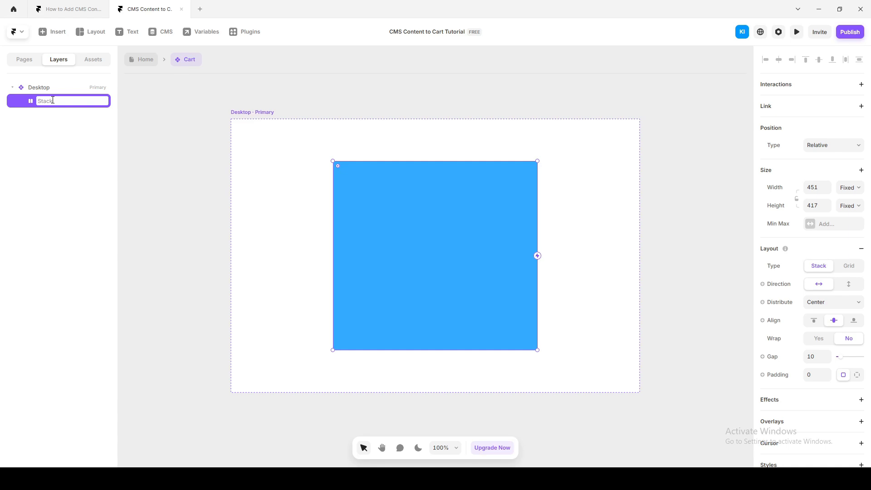
{"action": "type", "text": "Image Container"}
{"action": "key", "text": "Return"}
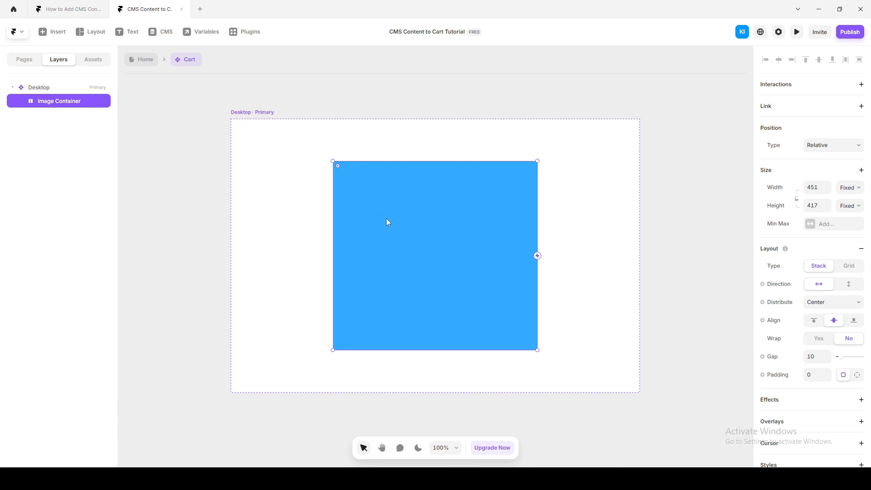
Step: Draw a frame about 277 × 274 inside Image Container and name it Image
{"action": "key", "text": "f"}
{"action": "left_click_drag", "start_coordinate": [369, 193], "coordinate": [494, 317]}
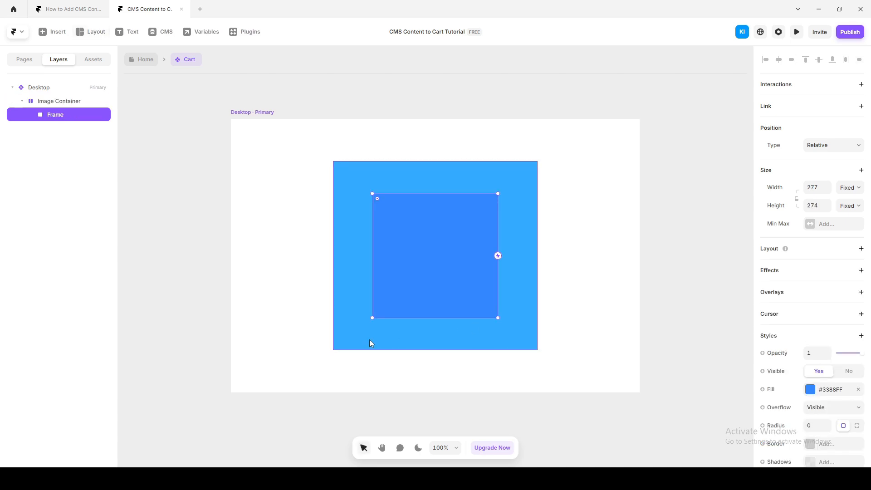
{"action": "double_click", "coordinate": [62, 115]}
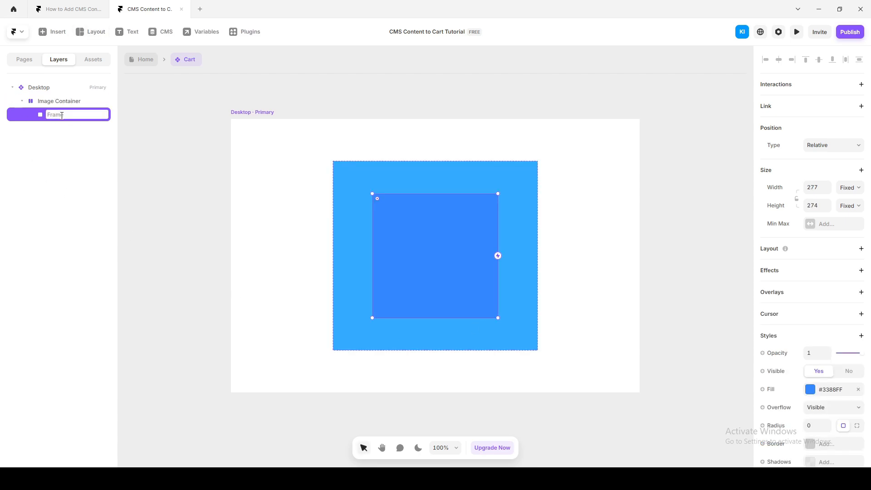
{"action": "type", "text": "Image"}
{"action": "key", "text": "Return"}
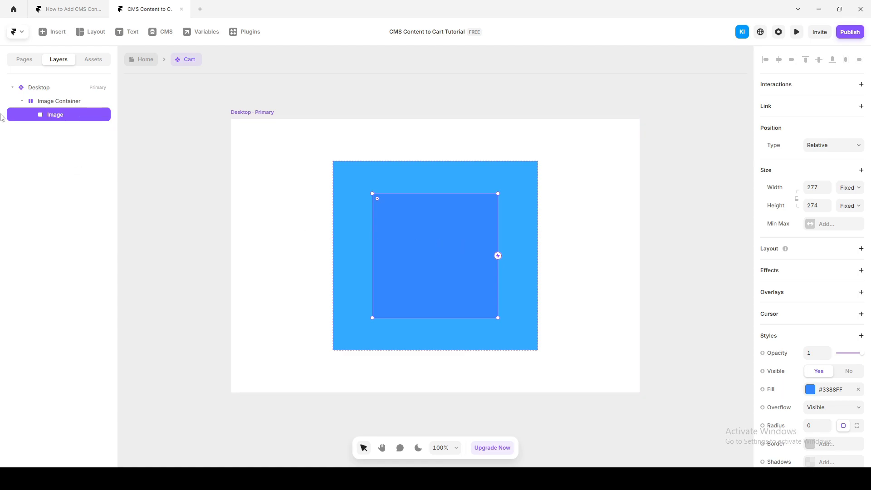
Step: Set the Image Container's width to 330 and its height to 450
{"action": "left_click", "coordinate": [62, 101]}
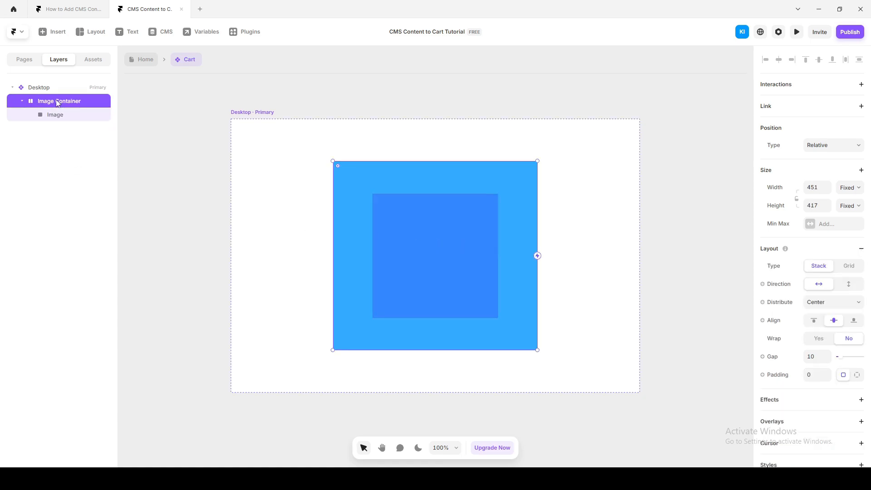
{"action": "left_click", "coordinate": [814, 189]}
{"action": "type", "text": "330"}
{"action": "key", "text": "Tab"}
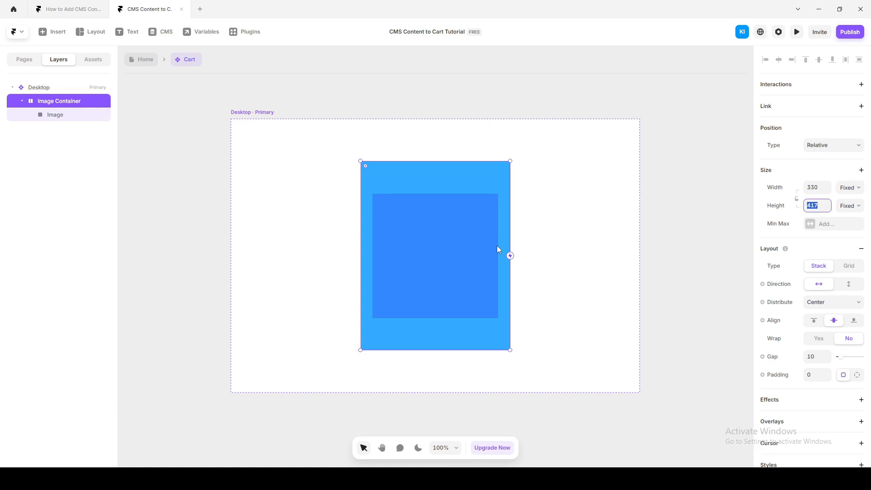
{"action": "type", "text": "450"}
{"action": "key", "text": "Return"}
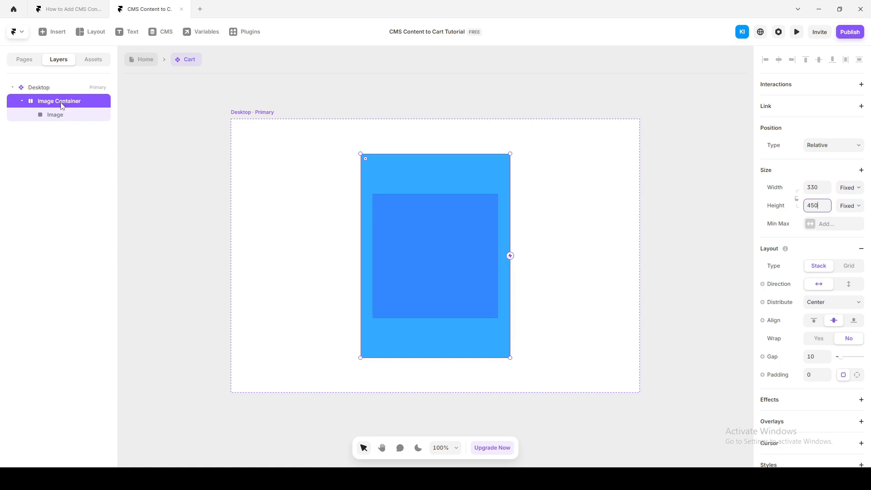
Step: Make the Image frame's size relative to its container, with width and height both at 100%
{"action": "left_click", "coordinate": [60, 118]}
{"action": "left_click", "coordinate": [851, 187]}
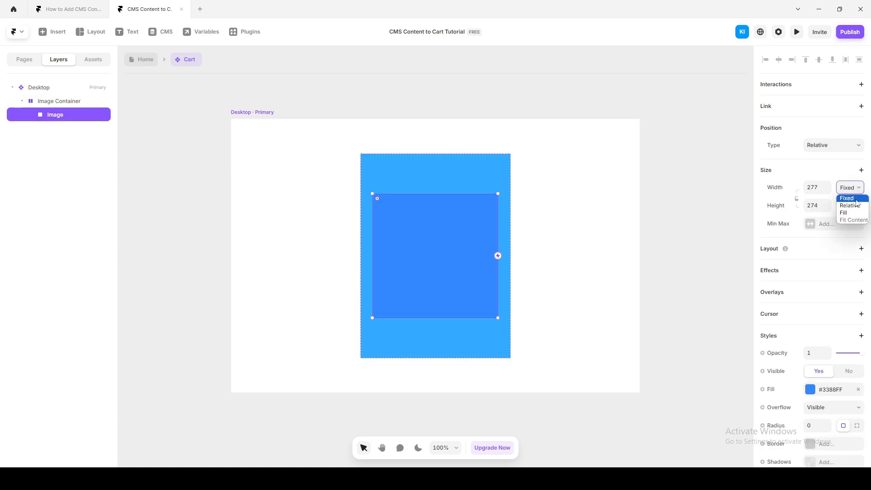
{"action": "left_click", "coordinate": [850, 206]}
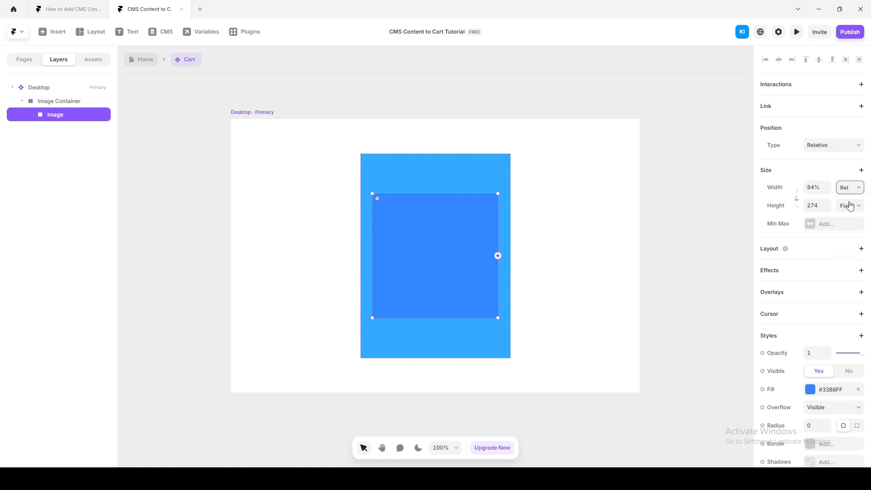
{"action": "type", "text": "100"}
{"action": "left_click", "coordinate": [816, 205]}
{"action": "type", "text": "10"}
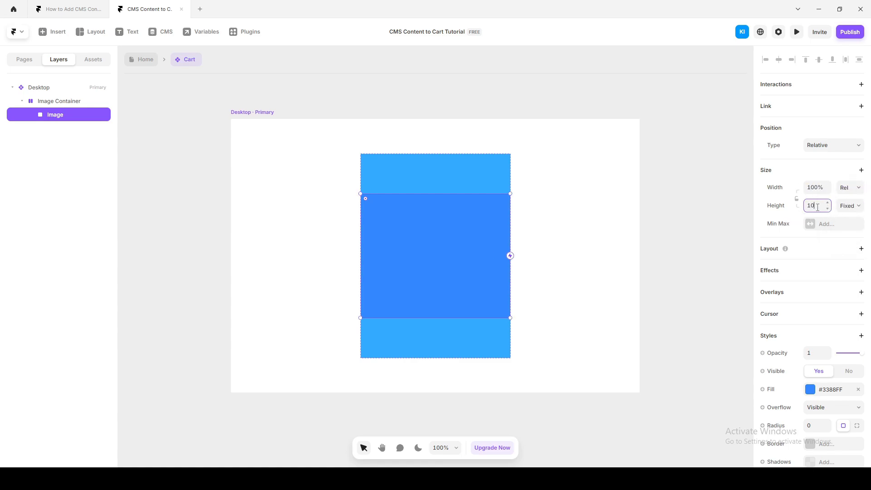
{"action": "type", "text": "0%"}
{"action": "key", "text": "Return"}
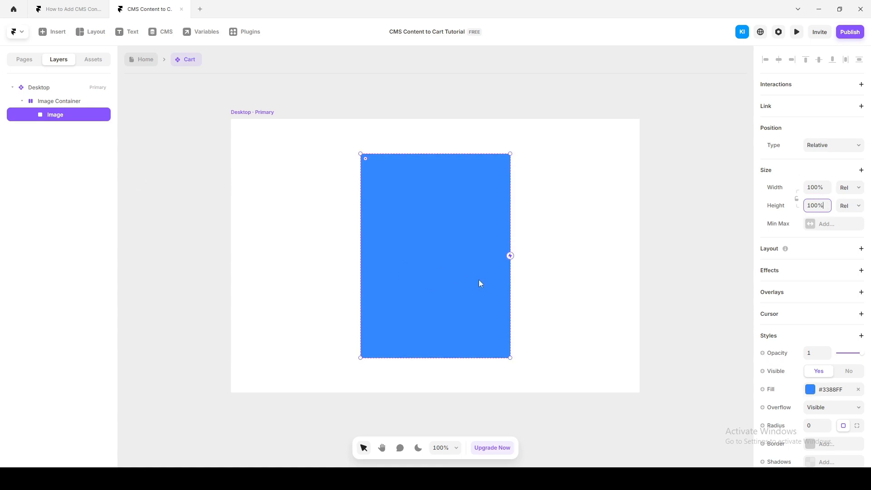
Step: Fill the Image frame with the Unsplash photo of a straight road through grassland
{"action": "left_click", "coordinate": [810, 389]}
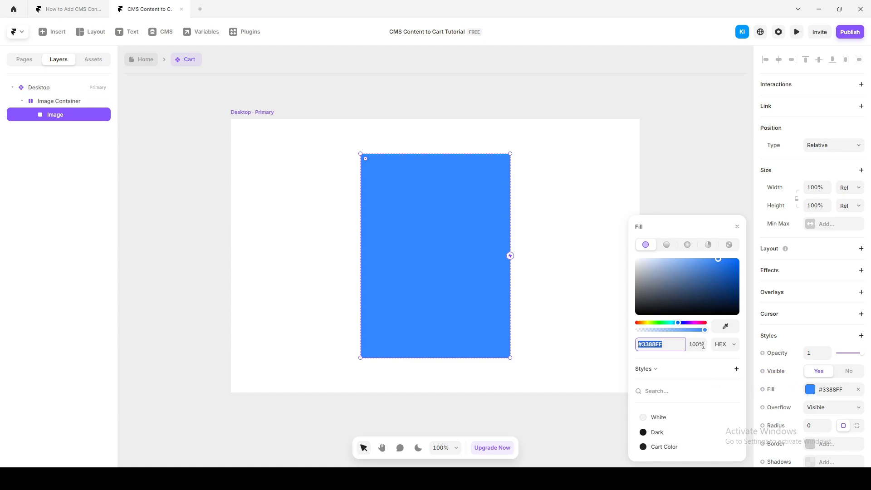
{"action": "left_click", "coordinate": [729, 246]}
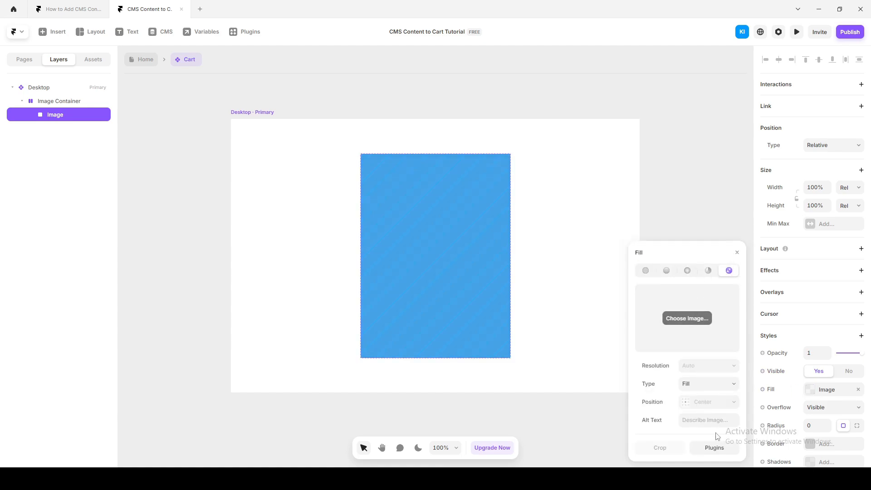
{"action": "left_click", "coordinate": [720, 451]}
{"action": "left_click", "coordinate": [675, 300]}
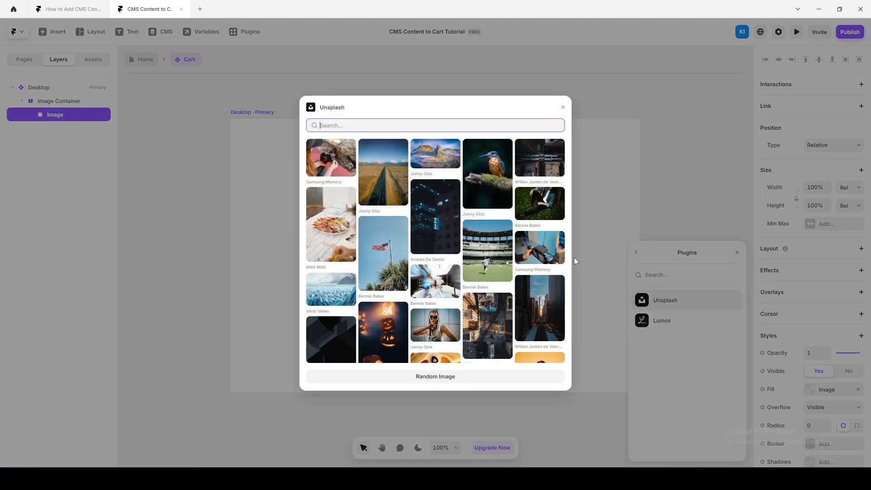
{"action": "left_click", "coordinate": [368, 177]}
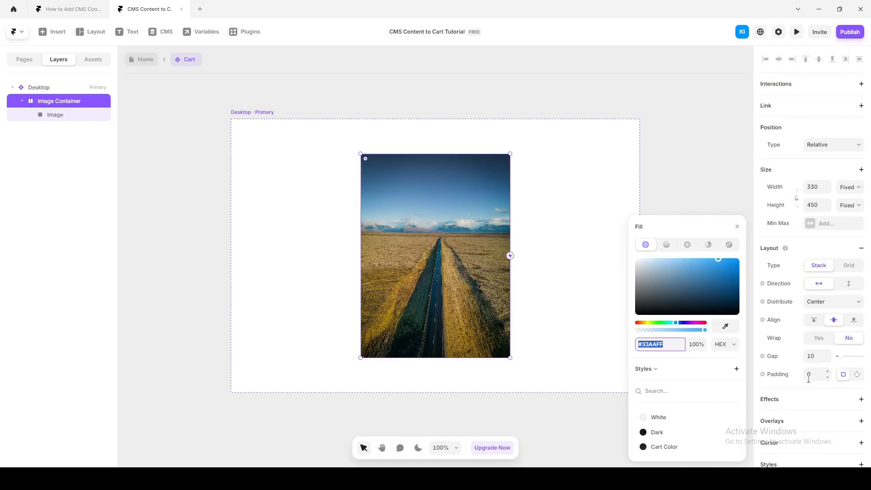
{"action": "scroll", "coordinate": [803, 377], "scroll_direction": "down", "scroll_amount": 3}
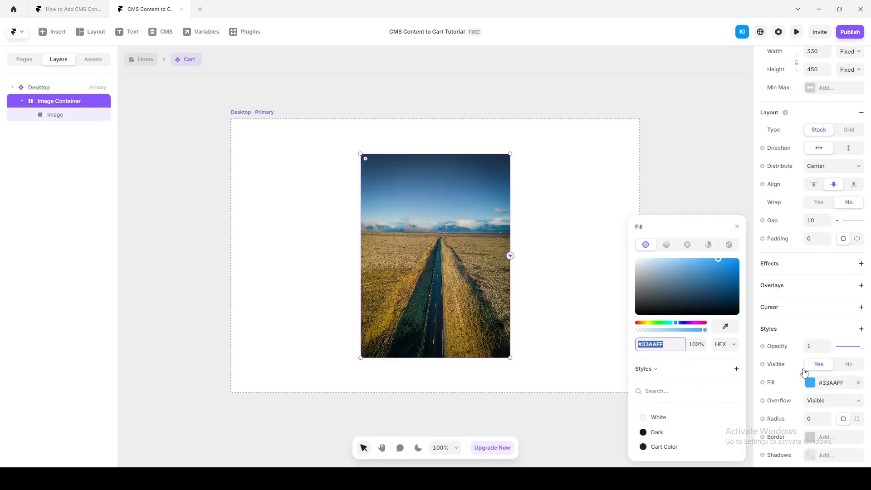
Step: Restyle the Image Container with no fill, hidden overflow and a corner radius of 20
{"action": "left_click", "coordinate": [858, 387]}
{"action": "scroll", "coordinate": [810, 359], "scroll_direction": "down", "scroll_amount": 2}
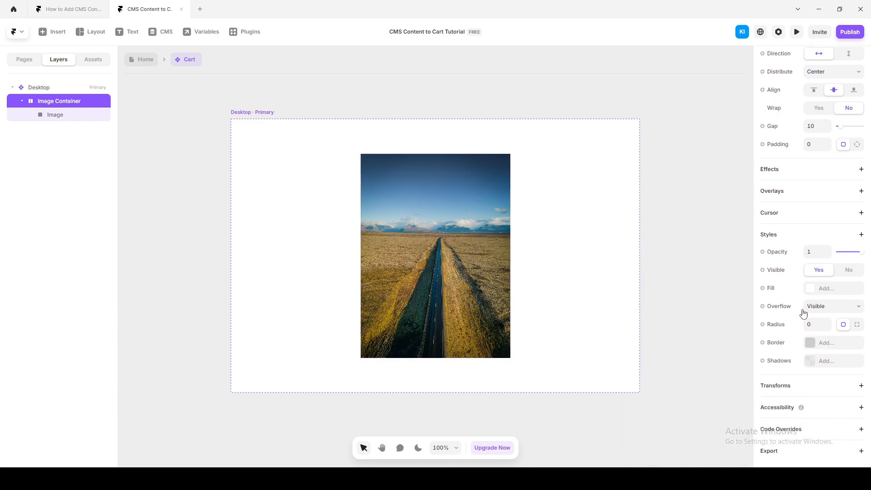
{"action": "left_click", "coordinate": [829, 307]}
{"action": "left_click", "coordinate": [817, 321]}
{"action": "left_click", "coordinate": [817, 323]}
{"action": "type", "text": "20"}
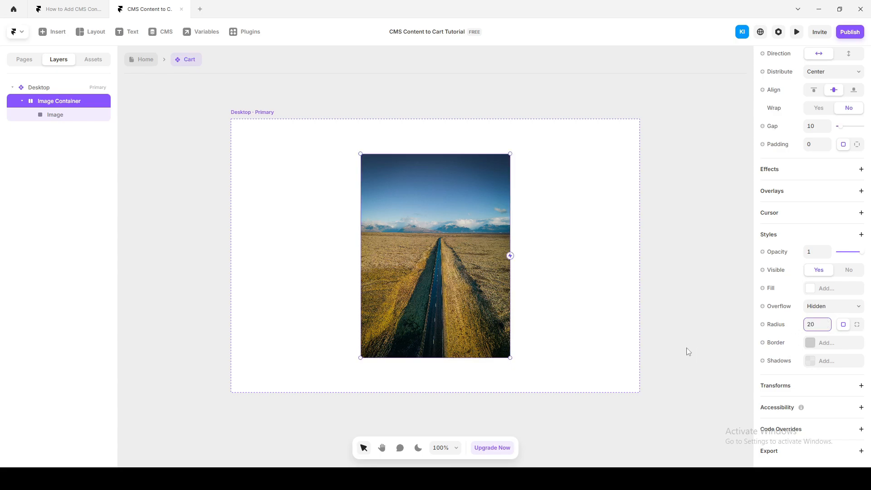
{"action": "key", "text": "Return"}
Step: Fit the Desktop primary variant's size to its content
{"action": "left_click", "coordinate": [44, 88]}
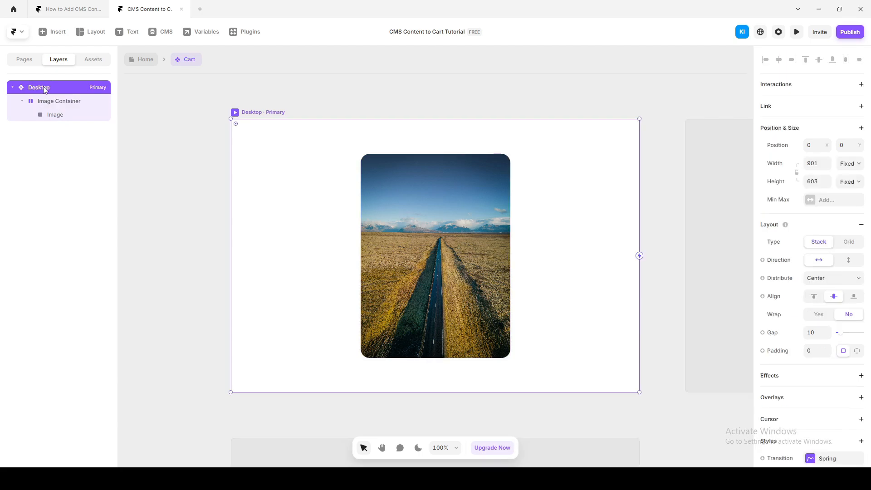
{"action": "right_click", "coordinate": [44, 88]}
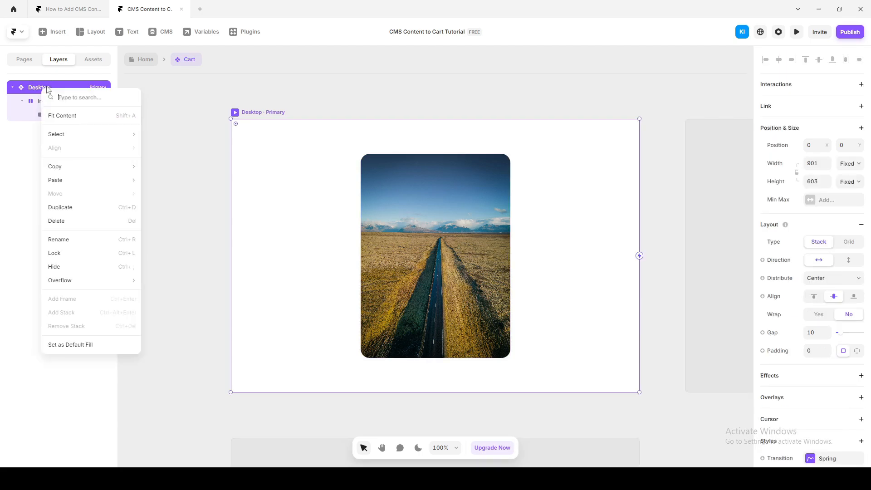
{"action": "left_click", "coordinate": [82, 117]}
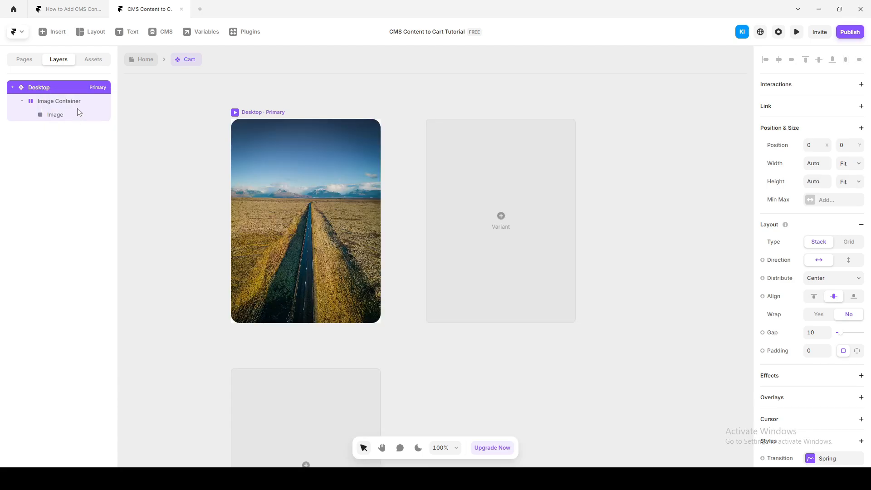
Step: Fill the Desktop variant with the Cart Color style
{"action": "scroll", "coordinate": [792, 354], "scroll_direction": "down", "scroll_amount": 4}
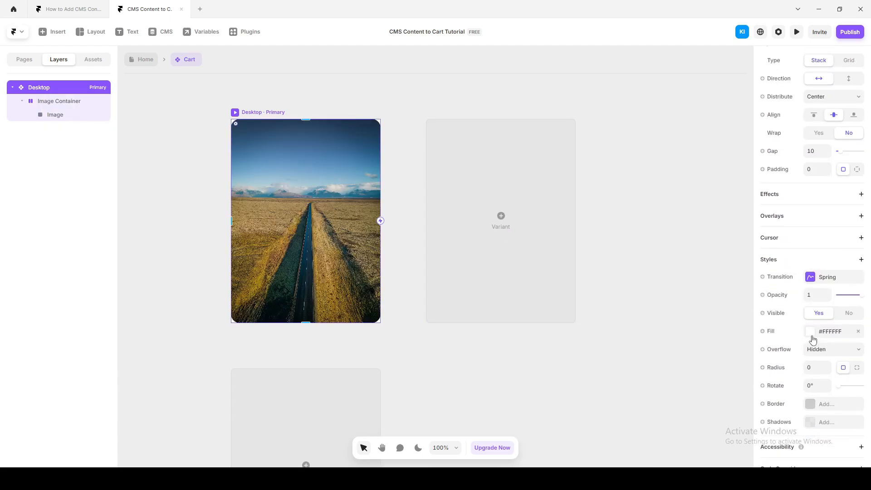
{"action": "left_click", "coordinate": [811, 337]}
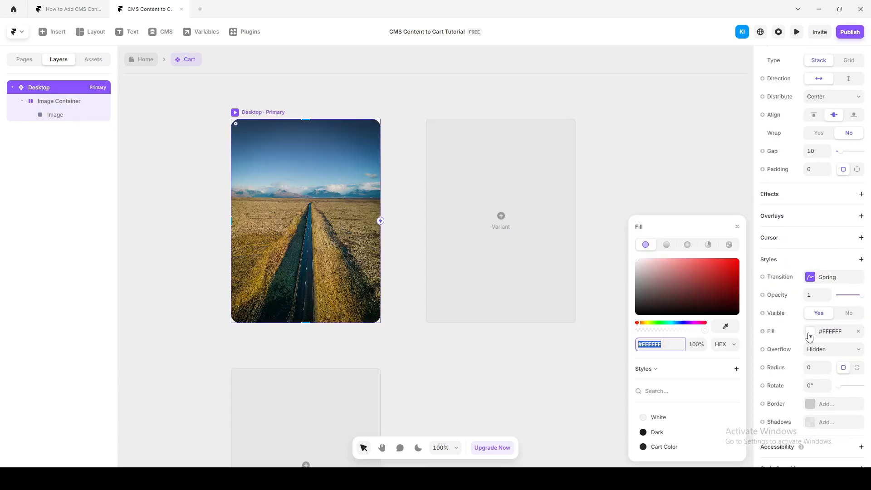
{"action": "left_click", "coordinate": [665, 447]}
{"action": "left_click", "coordinate": [814, 362]}
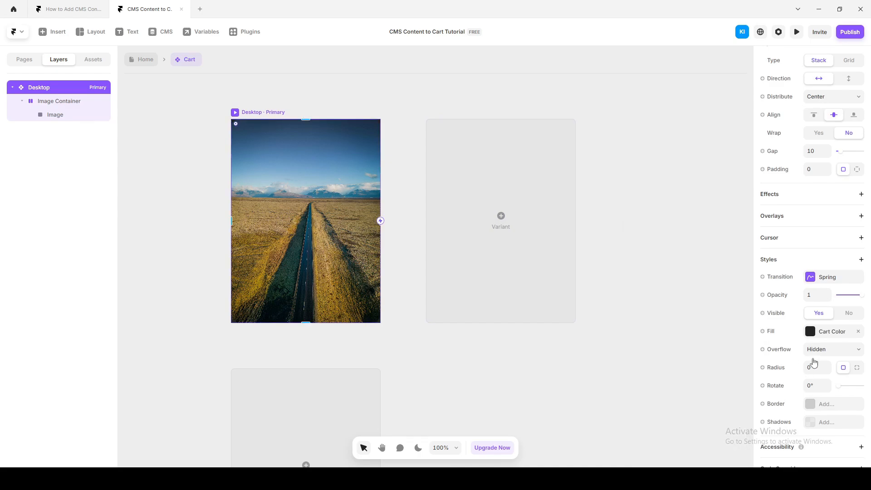
Step: Give the Desktop variant individual paddings of 25 on the top and bottom and 20 on the right and left
{"action": "scroll", "coordinate": [814, 372], "scroll_direction": "up", "scroll_amount": 4}
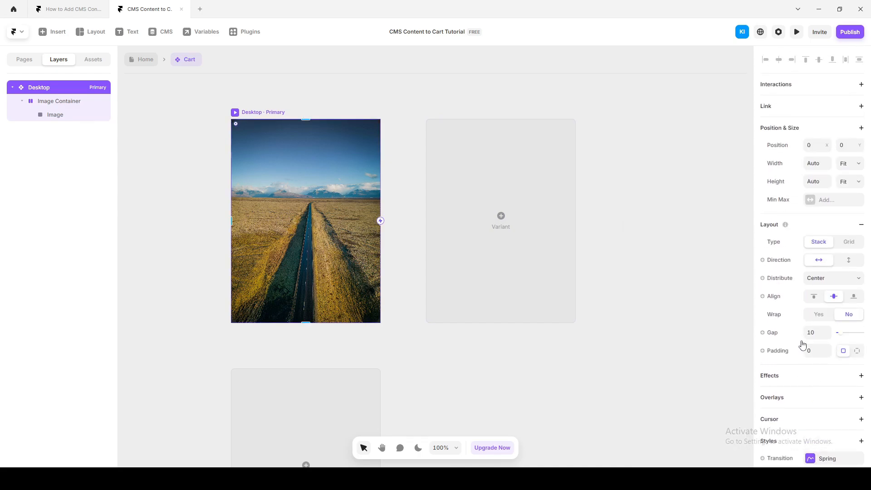
{"action": "left_click", "coordinate": [844, 352]}
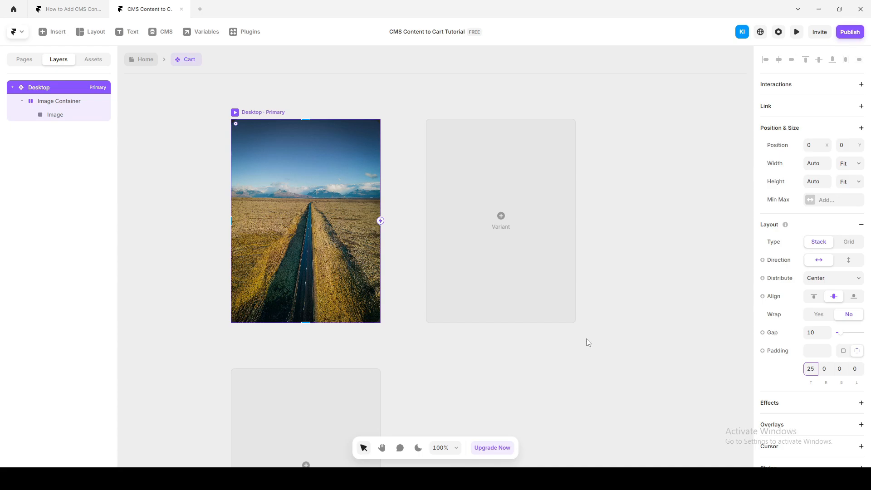
{"action": "key", "text": "Tab"}
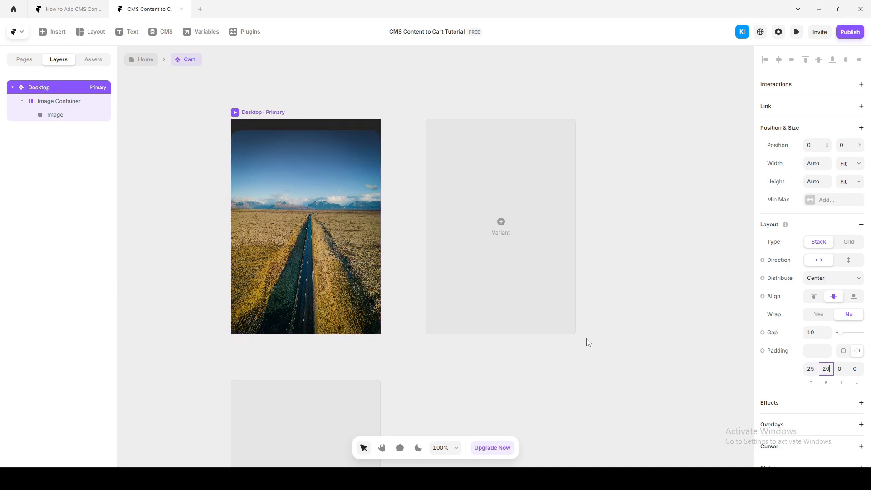
{"action": "key", "text": "Tab"}
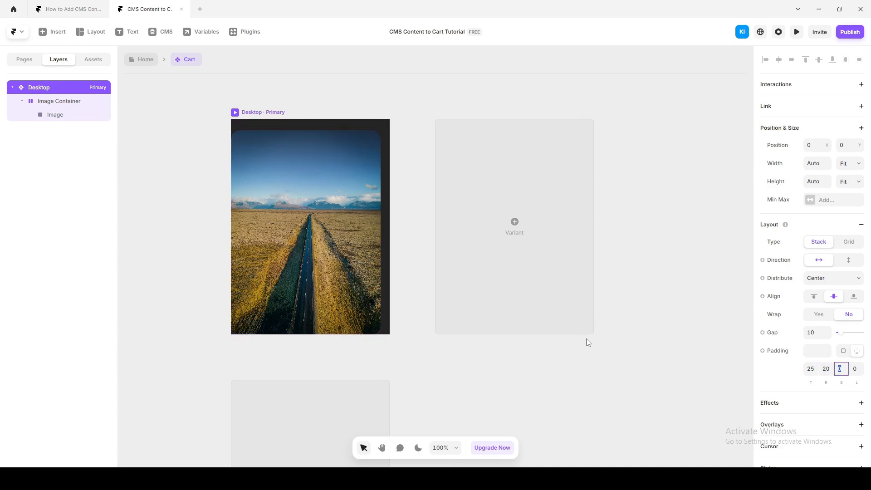
{"action": "type", "text": "25"}
{"action": "key", "text": "Tab"}
{"action": "type", "text": "20"}
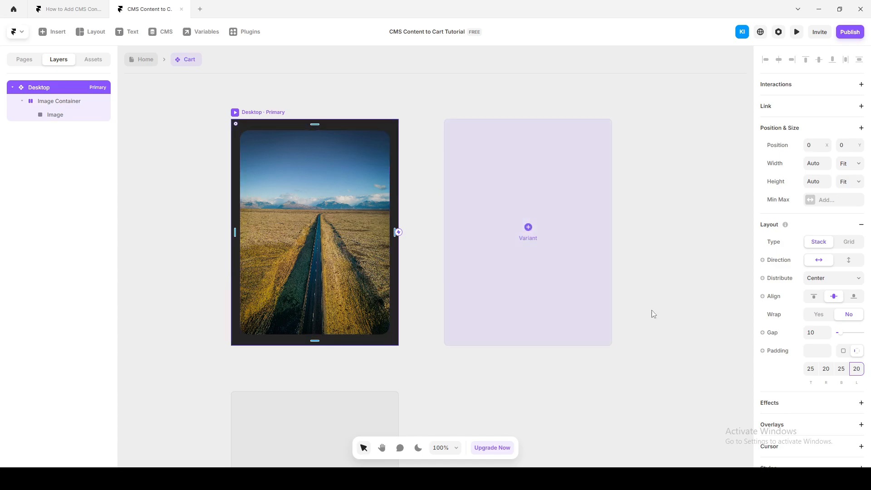
Step: Round the Desktop variant's corners with a radius of 20
{"action": "scroll", "coordinate": [781, 382], "scroll_direction": "down", "scroll_amount": 5}
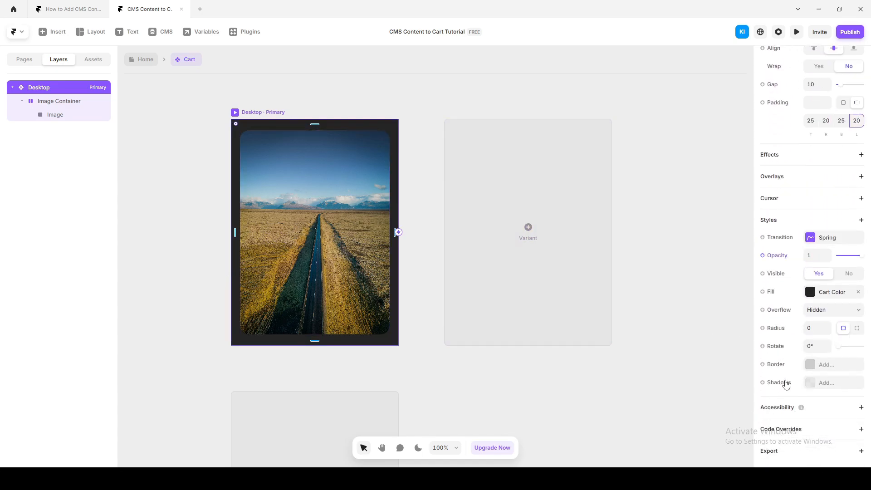
{"action": "left_click", "coordinate": [813, 327]}
{"action": "left_click", "coordinate": [195, 299]}
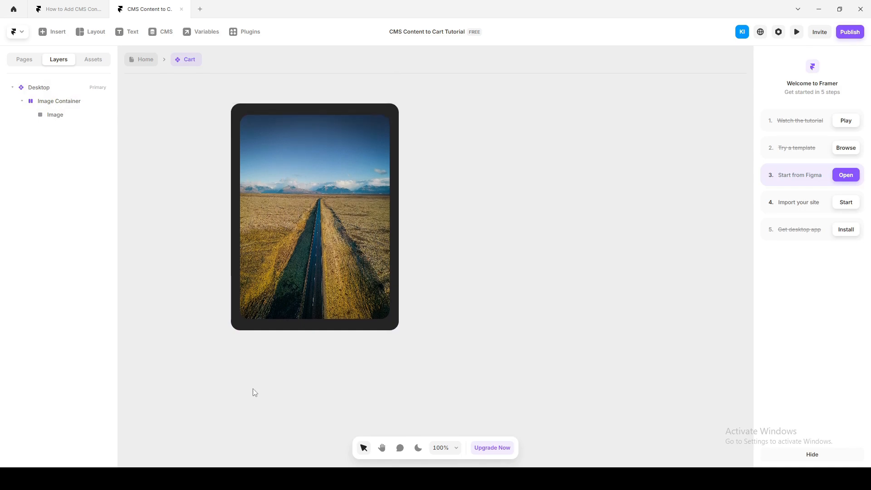
Step: Draw a frame about 370 × 157 just below the Desktop card on the canvas
{"action": "left_click", "coordinate": [21, 101]}
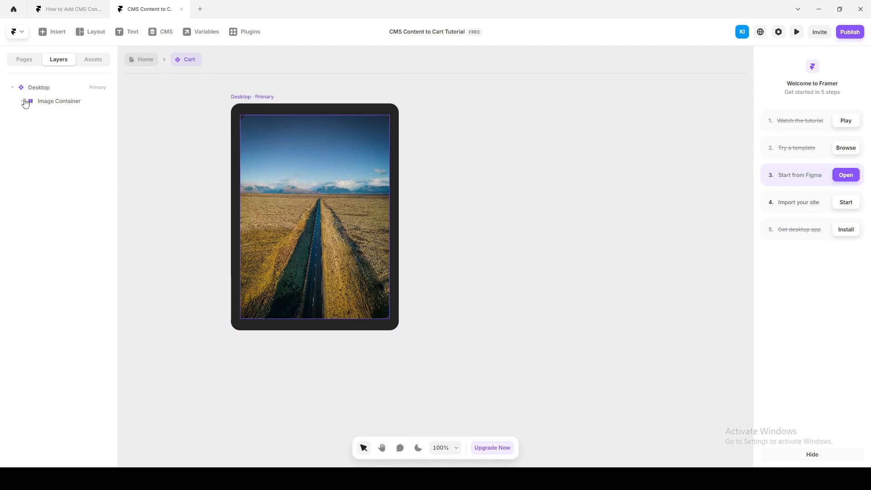
{"action": "scroll", "coordinate": [291, 366], "scroll_direction": "down", "scroll_amount": 4}
{"action": "scroll", "coordinate": [292, 367], "scroll_direction": "up", "scroll_amount": 3}
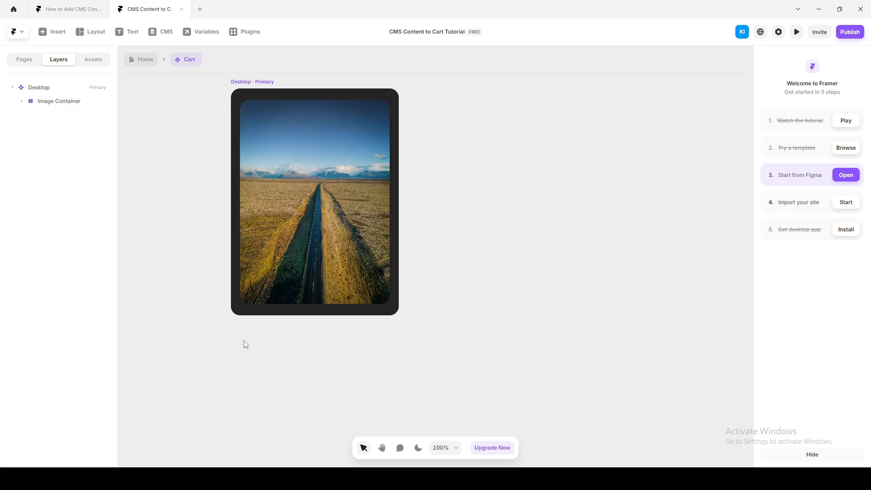
{"action": "key", "text": "f"}
{"action": "left_click_drag", "start_coordinate": [231, 328], "coordinate": [398, 398]}
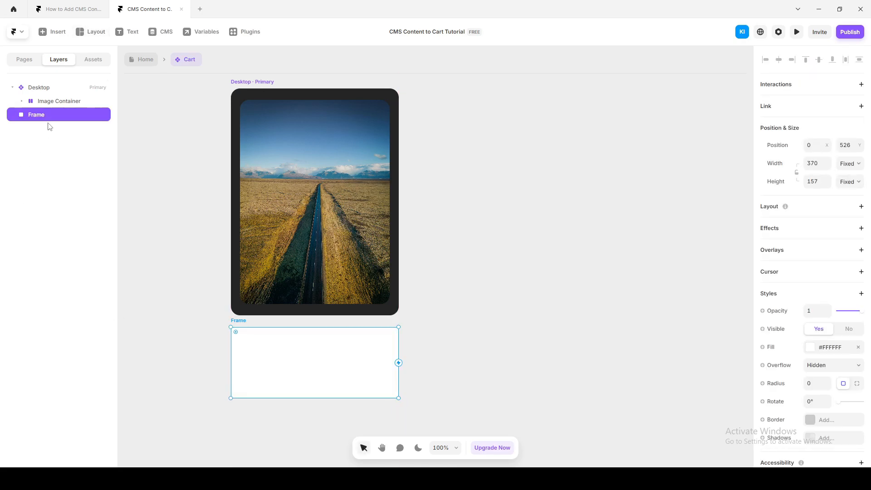
Step: Name the new frame Text Container and give it a stack layout
{"action": "double_click", "coordinate": [34, 116]}
{"action": "type", "text": "Text"}
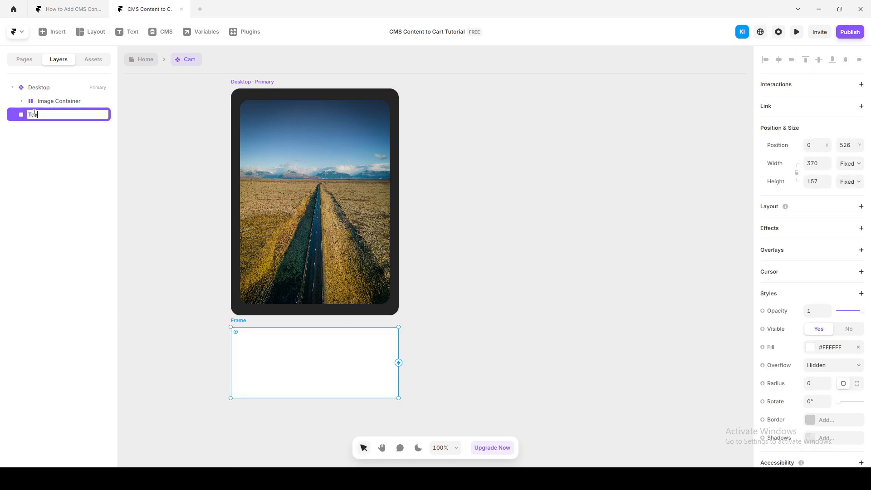
{"action": "type", "text": " Container"}
{"action": "key", "text": "Return"}
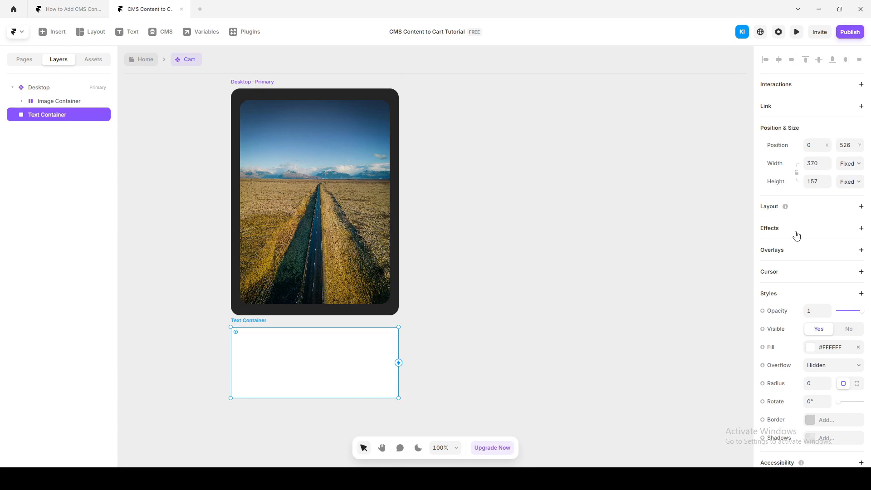
{"action": "left_click", "coordinate": [809, 208]}
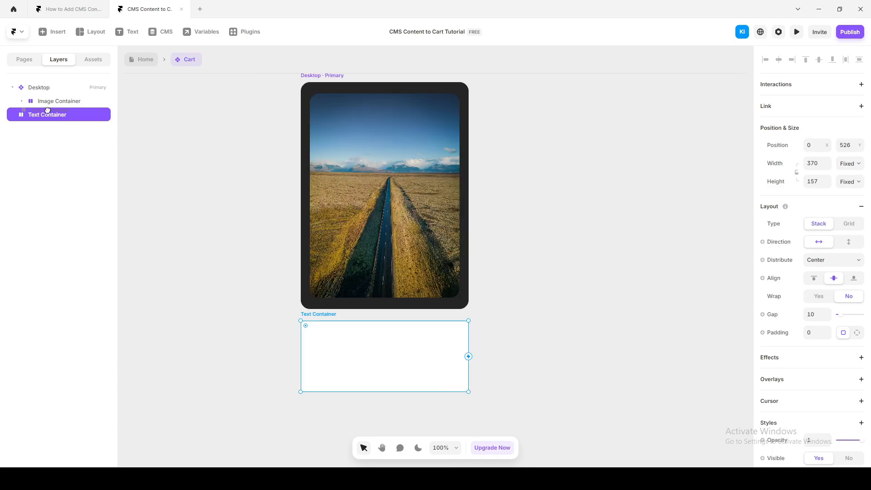
Step: Move Text Container into Desktop below Image Container and set Desktop's stack direction to vertical
{"action": "left_click_drag", "start_coordinate": [47, 110], "coordinate": [43, 88]}
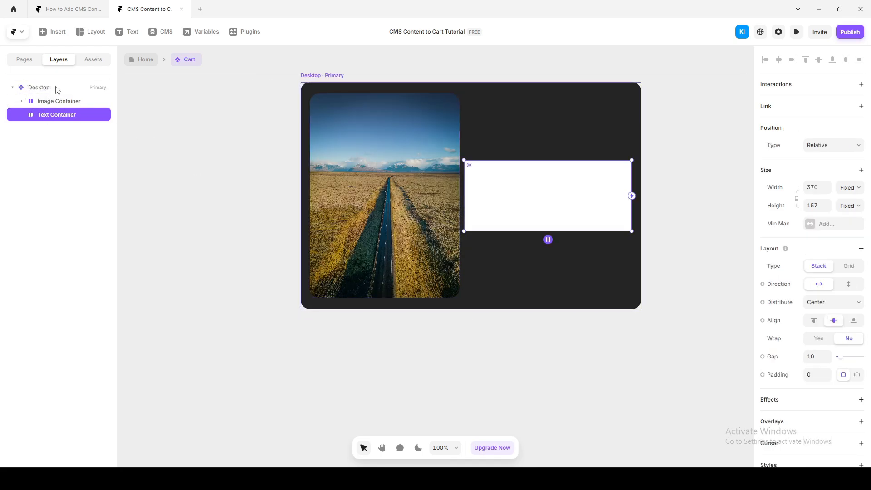
{"action": "left_click", "coordinate": [40, 89]}
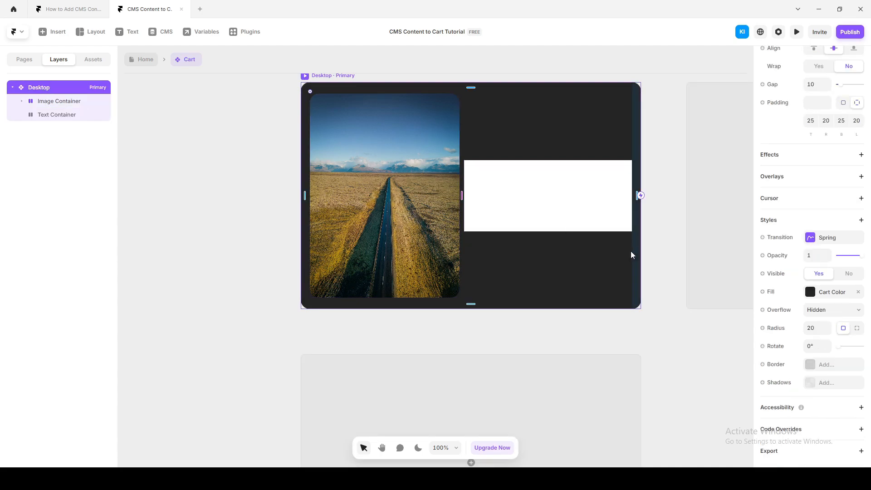
{"action": "scroll", "coordinate": [801, 337], "scroll_direction": "up", "scroll_amount": 3}
{"action": "scroll", "coordinate": [803, 336], "scroll_direction": "up", "scroll_amount": 5}
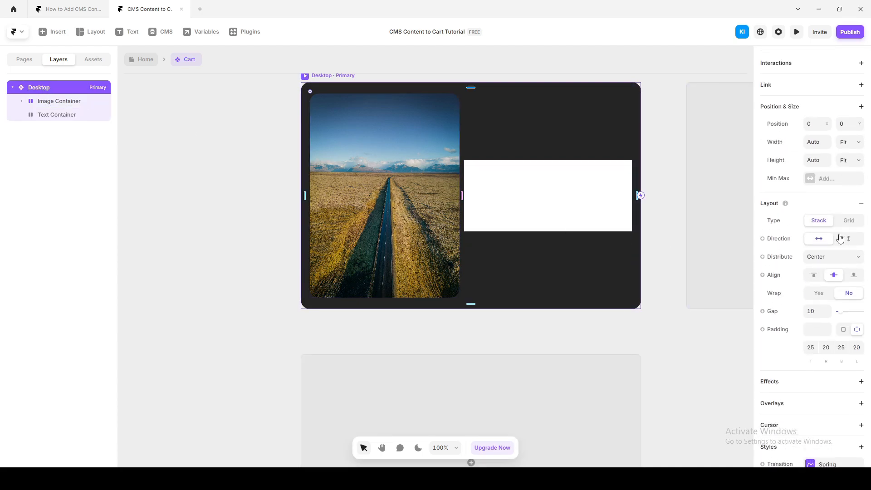
{"action": "left_click", "coordinate": [843, 240]}
{"action": "left_click", "coordinate": [180, 220]}
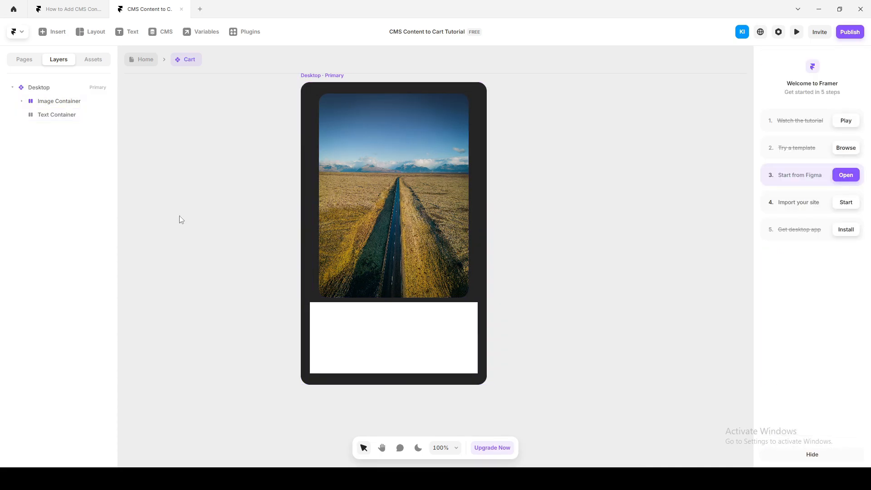
Step: Add the text "Bento Box Grid" inside Text Container and apply the Body text style to it
{"action": "left_click", "coordinate": [405, 331]}
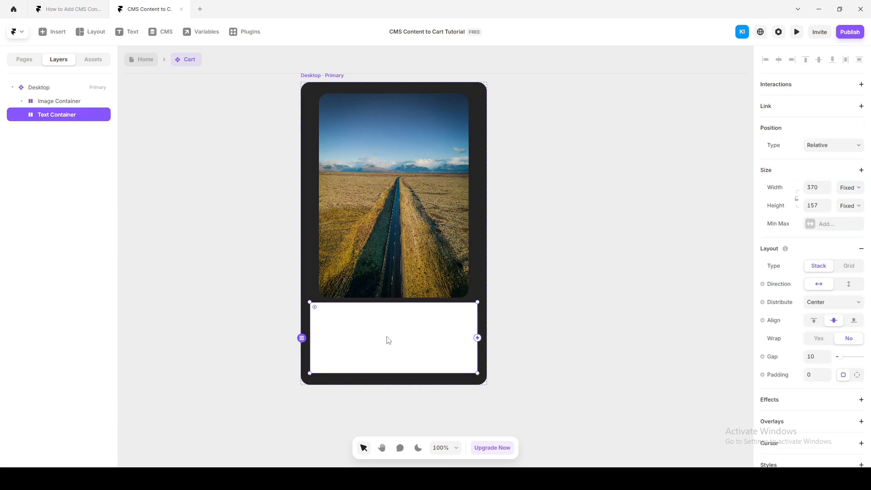
{"action": "key", "text": "t"}
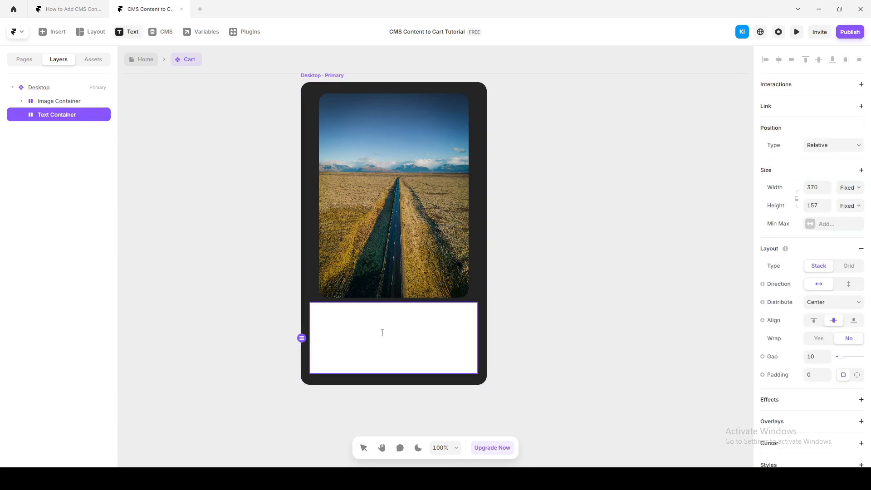
{"action": "left_click", "coordinate": [382, 333]}
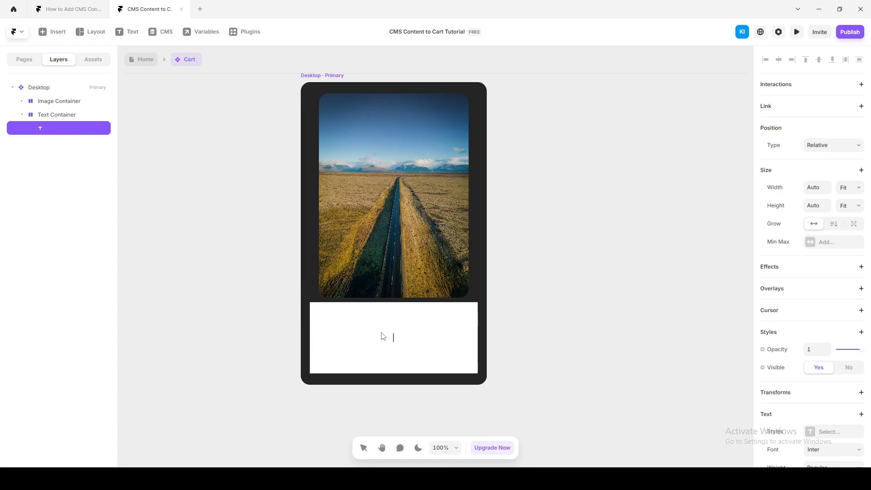
{"action": "type", "text": "Bento Box Grid"}
{"action": "scroll", "coordinate": [786, 386], "scroll_direction": "down", "scroll_amount": 2}
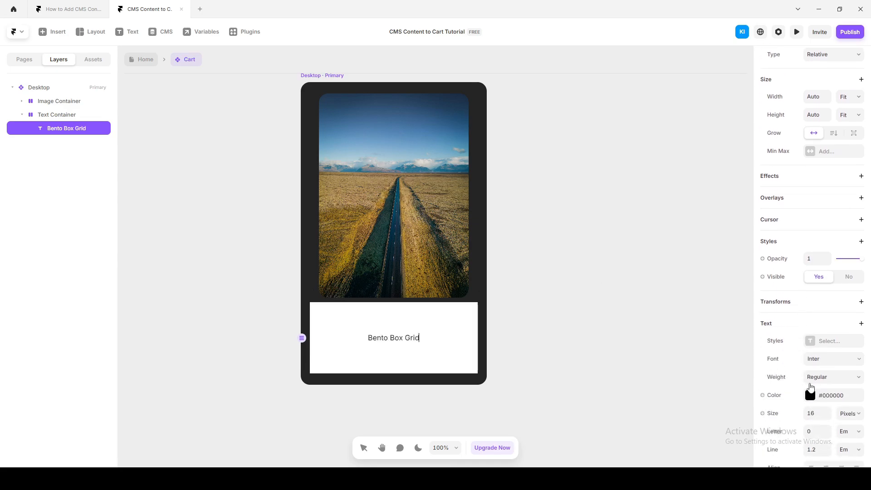
{"action": "left_click", "coordinate": [813, 343]}
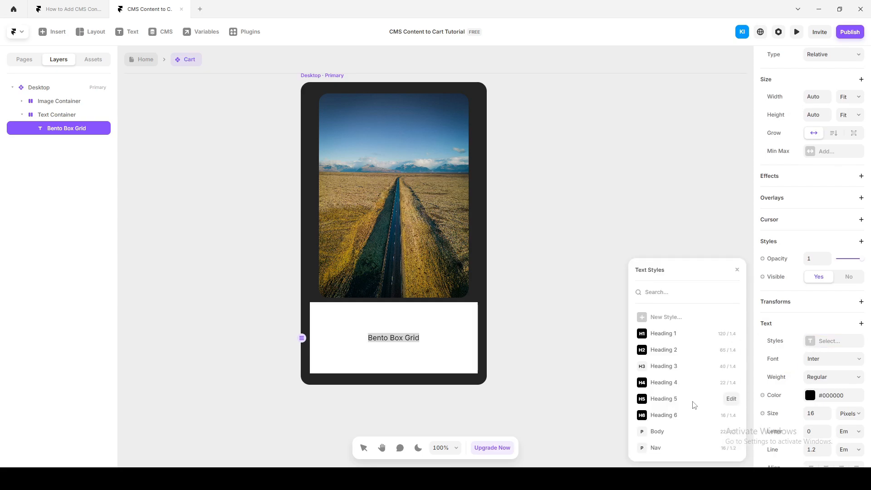
{"action": "left_click", "coordinate": [659, 432]}
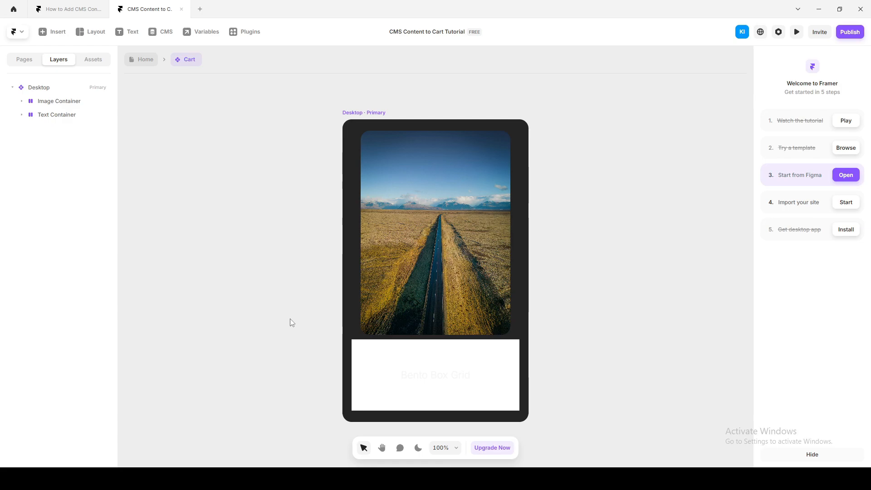
Step: Remove the white fill from the Text Container
{"action": "left_click", "coordinate": [89, 63]}
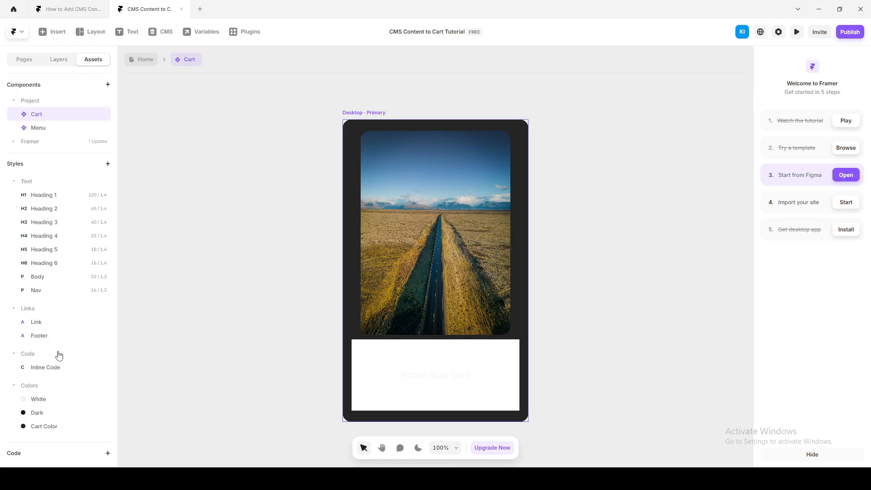
{"action": "left_click", "coordinate": [368, 365]}
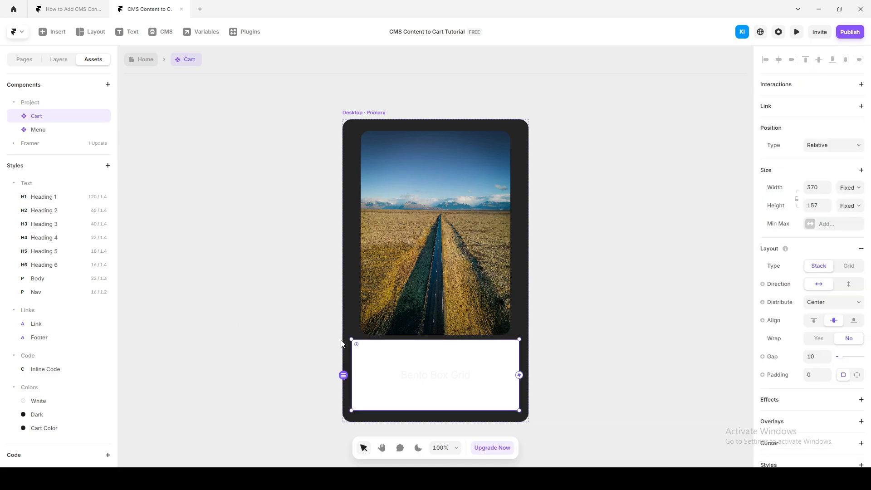
{"action": "scroll", "coordinate": [812, 413], "scroll_direction": "down", "scroll_amount": 5}
{"action": "scroll", "coordinate": [808, 399], "scroll_direction": "down", "scroll_amount": 3}
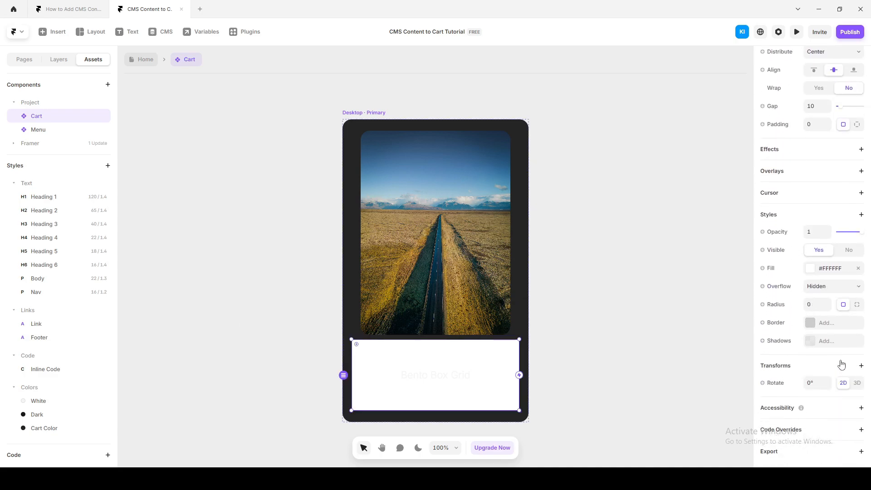
{"action": "left_click", "coordinate": [858, 268]}
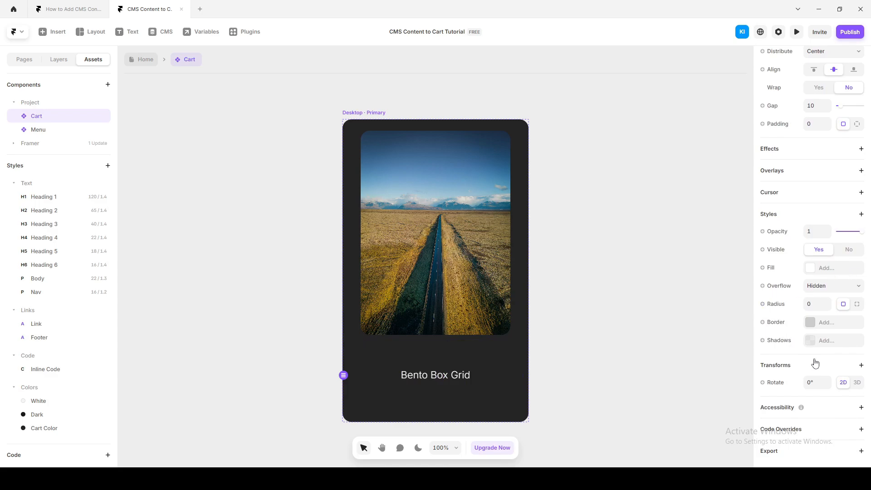
Step: Set the Text Container's width to Fill and its height to Fit Content
{"action": "scroll", "coordinate": [807, 354], "scroll_direction": "up", "scroll_amount": 6}
{"action": "left_click", "coordinate": [846, 187]}
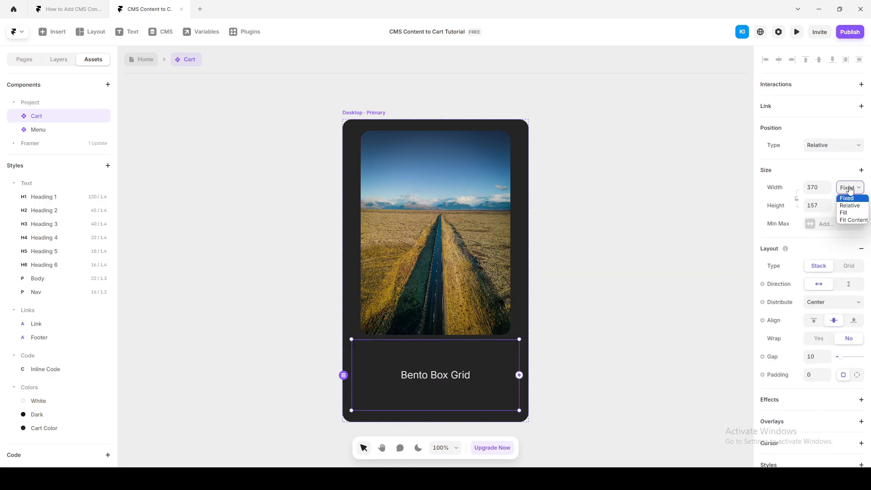
{"action": "left_click", "coordinate": [852, 214]}
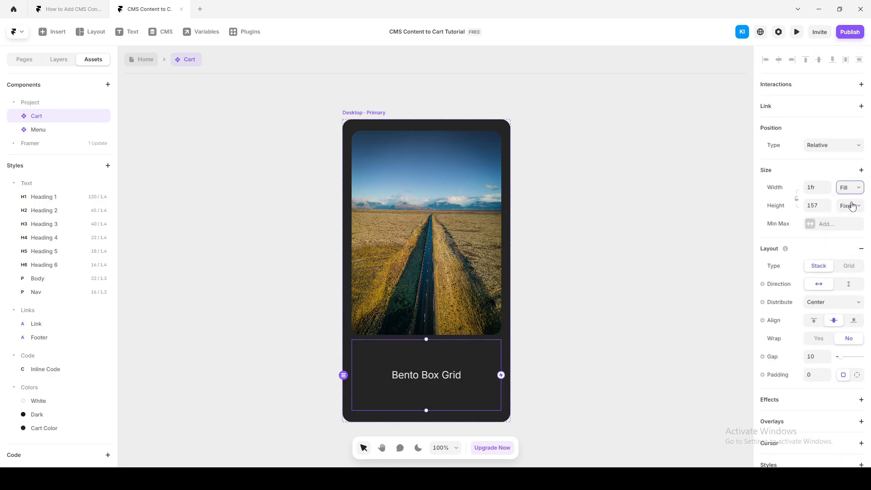
{"action": "left_click", "coordinate": [850, 206]}
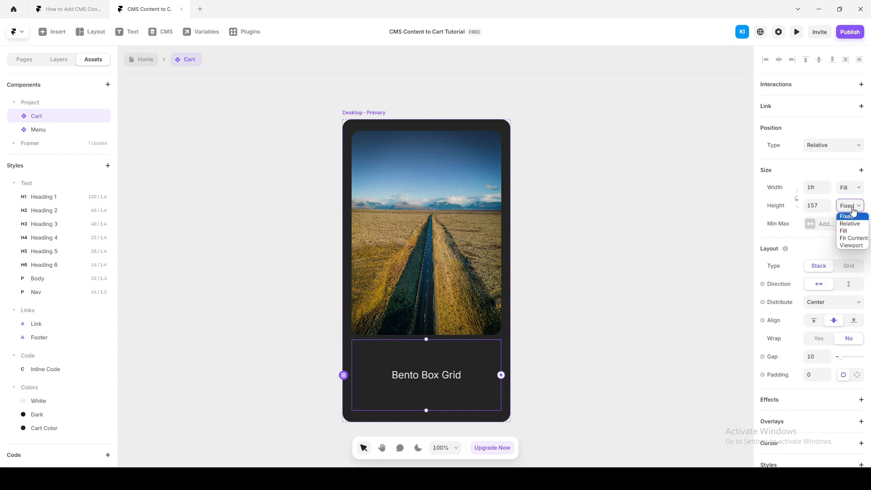
{"action": "left_click", "coordinate": [852, 239]}
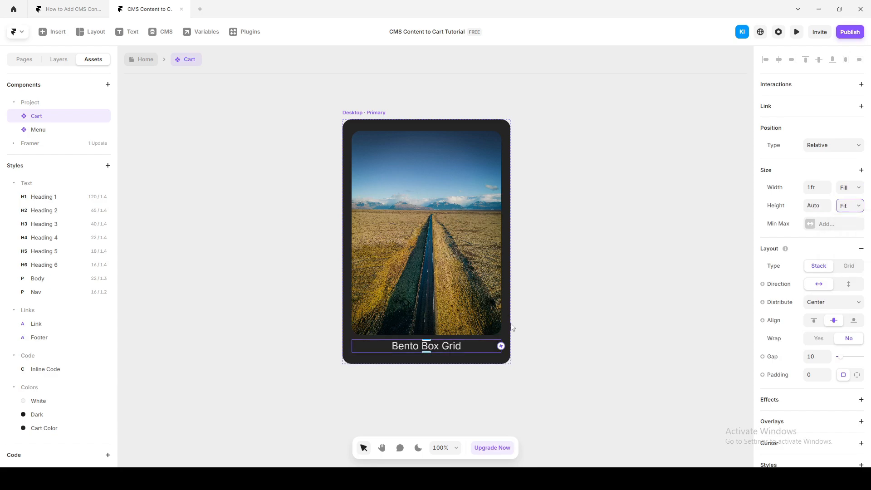
{"action": "left_click", "coordinate": [594, 386]}
Step: Set the width of the "Bento Box Grid" text layer inside Text Container to Fill
{"action": "left_click", "coordinate": [59, 64]}
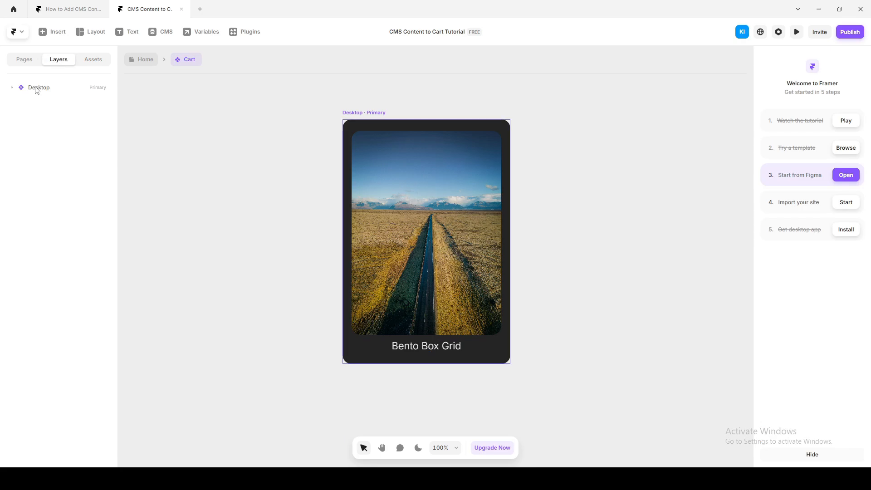
{"action": "left_click", "coordinate": [36, 89]}
{"action": "left_click", "coordinate": [52, 117]}
{"action": "left_click", "coordinate": [55, 129]}
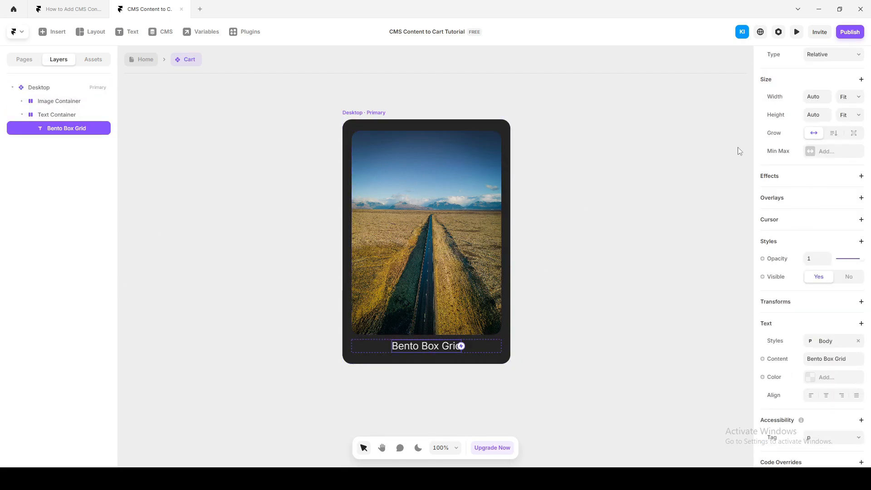
{"action": "left_click", "coordinate": [838, 99]}
{"action": "left_click", "coordinate": [847, 121]}
{"action": "left_click", "coordinate": [643, 314]}
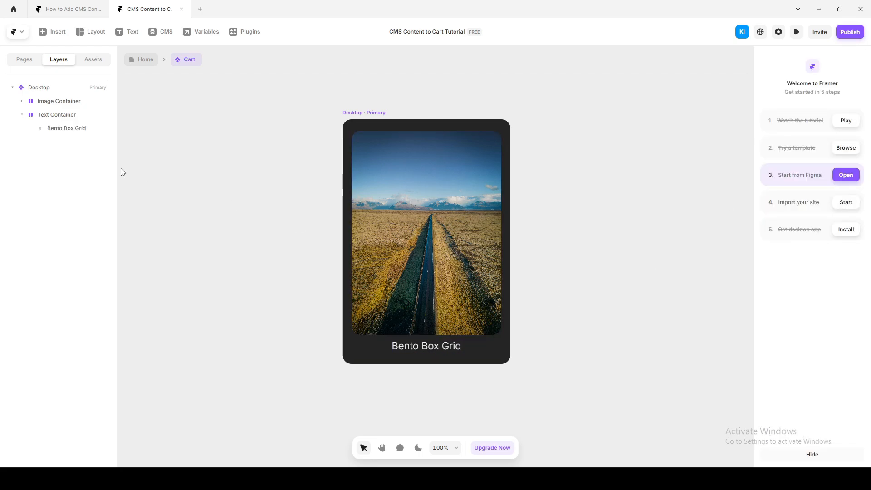
Step: Give the Text Container individual padding with a top value of 20
{"action": "left_click", "coordinate": [72, 117]}
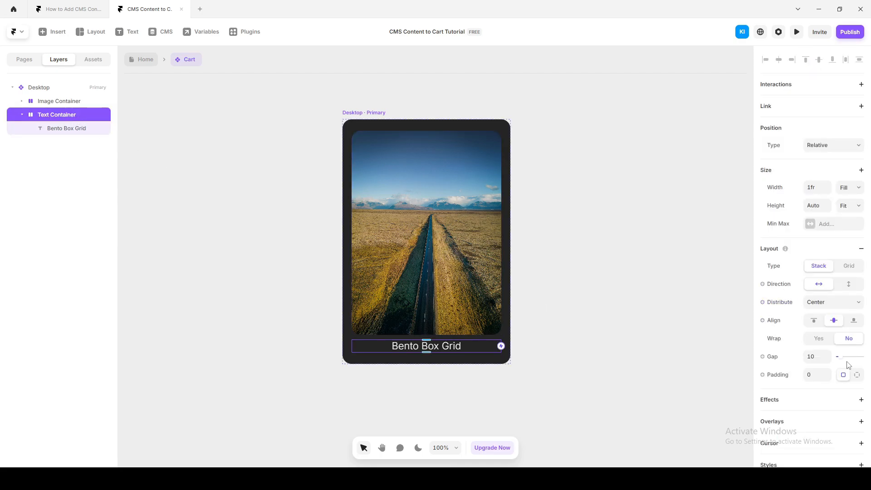
{"action": "left_click", "coordinate": [857, 375]}
{"action": "left_click", "coordinate": [811, 393]}
{"action": "type", "text": "20"}
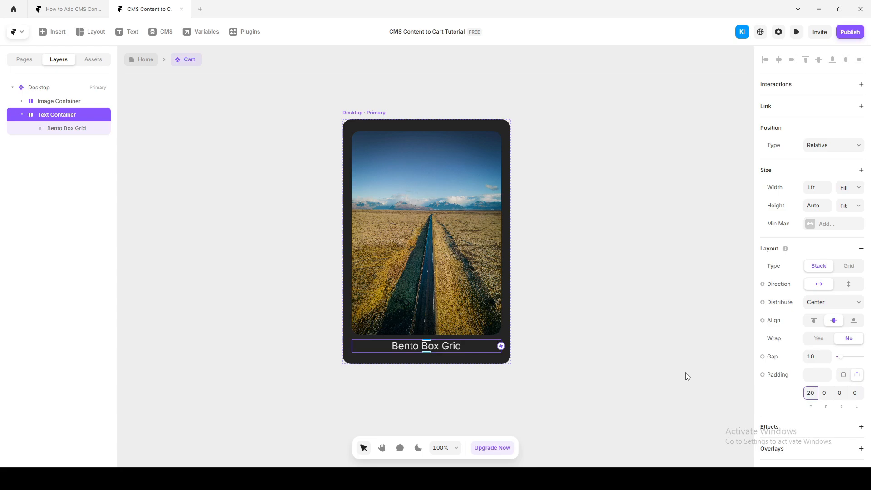
{"action": "key", "text": "Return"}
{"action": "left_click", "coordinate": [604, 376]}
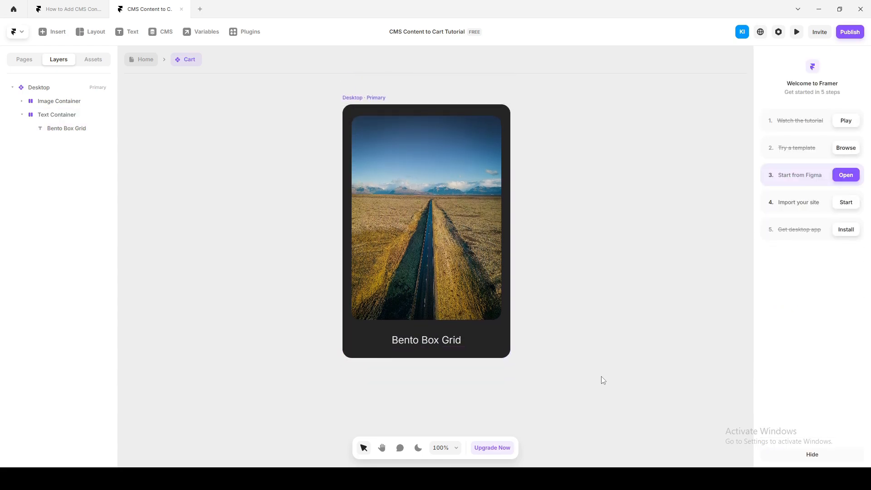
Step: Create an Image variable from the fill of the image layer and name it "Blog image"
{"action": "left_click", "coordinate": [410, 200]}
{"action": "scroll", "coordinate": [811, 313], "scroll_direction": "down", "scroll_amount": 2}
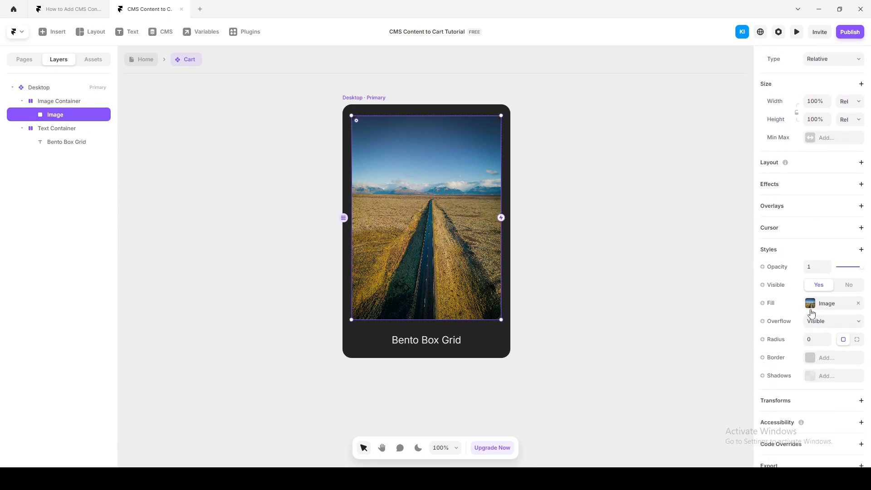
{"action": "scroll", "coordinate": [812, 313], "scroll_direction": "down", "scroll_amount": 1}
{"action": "left_click", "coordinate": [770, 289]}
{"action": "mouse_move", "coordinate": [784, 306]}
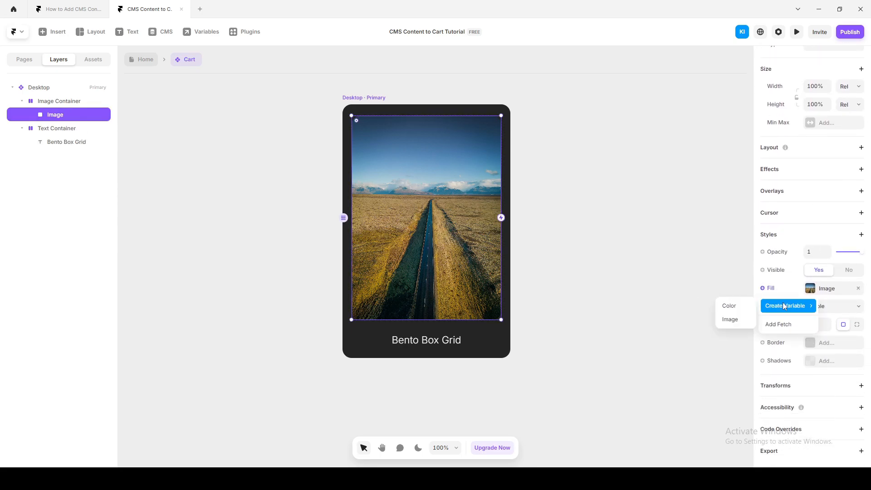
{"action": "left_click", "coordinate": [735, 319]}
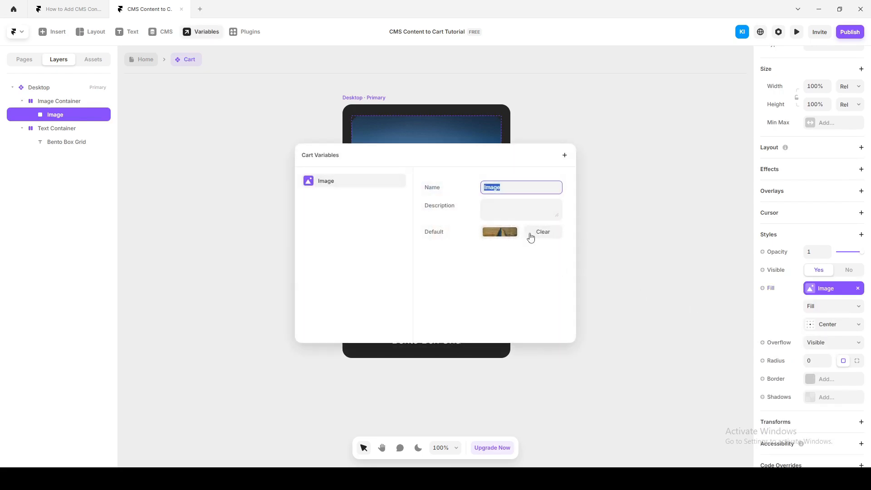
{"action": "type", "text": "Blog image"}
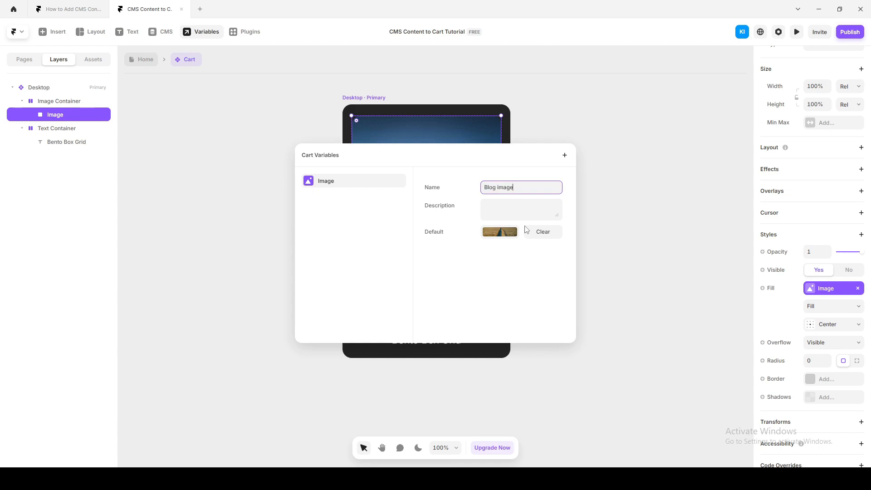
{"action": "left_click", "coordinate": [615, 230]}
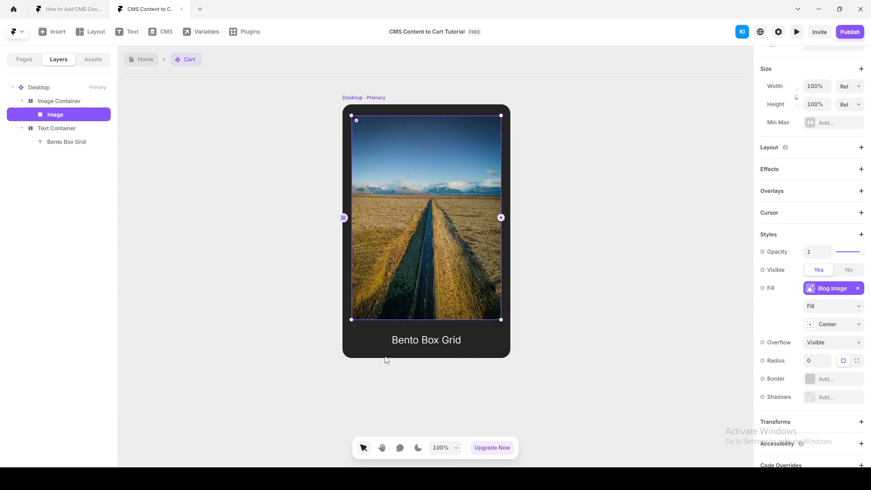
Step: Create a Plain Text variable from the content of the "Bento Box Grid" text and name it "Blog Title"
{"action": "left_click", "coordinate": [422, 342]}
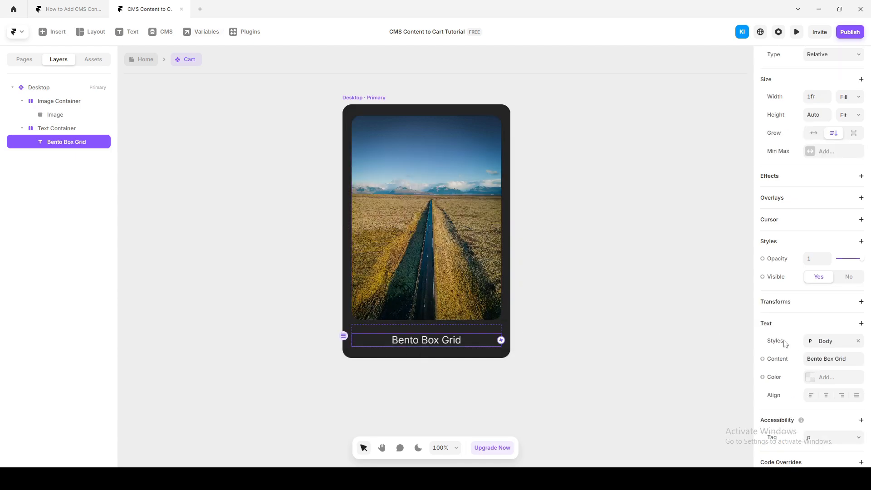
{"action": "left_click", "coordinate": [773, 359]}
{"action": "mouse_move", "coordinate": [786, 377]}
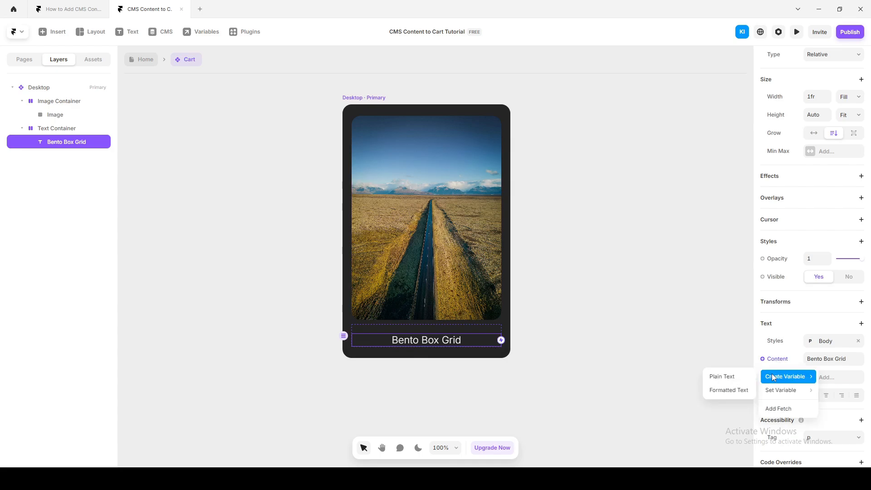
{"action": "left_click", "coordinate": [725, 381]}
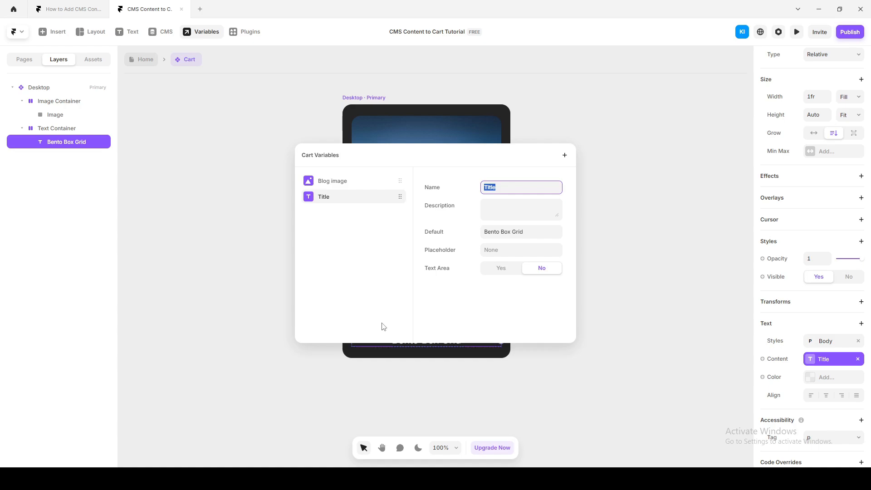
{"action": "type", "text": "b"}
{"action": "left_click", "coordinate": [230, 288]}
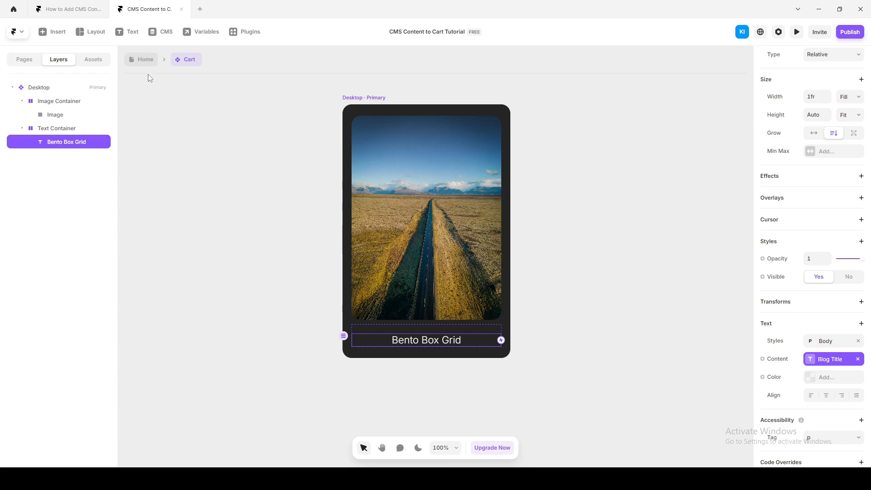
Step: Return to the Home page and move the Cart component instance into the Desktop layer
{"action": "key", "text": "Escape"}
{"action": "left_click", "coordinate": [187, 318]}
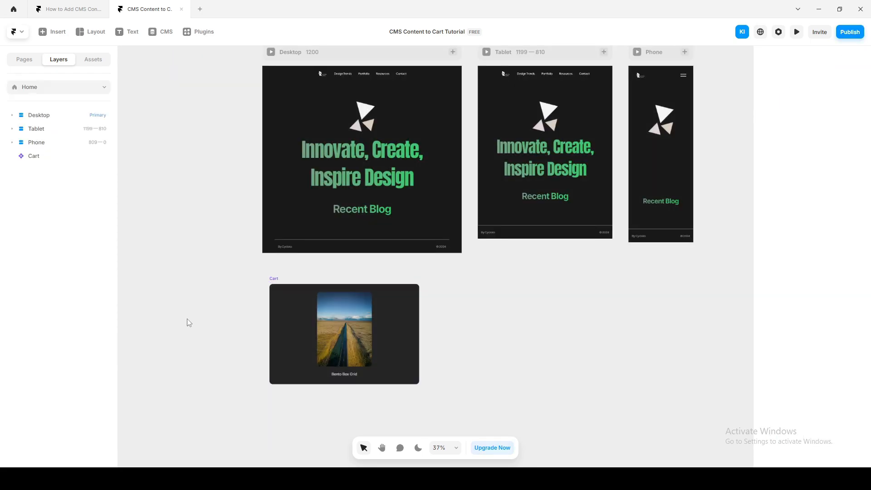
{"action": "left_click", "coordinate": [274, 279]}
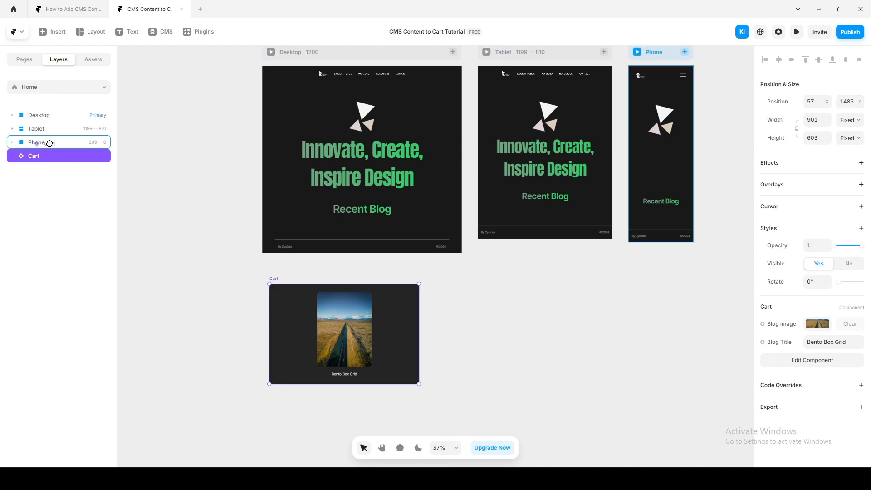
{"action": "left_click_drag", "start_coordinate": [44, 116], "coordinate": [45, 117]}
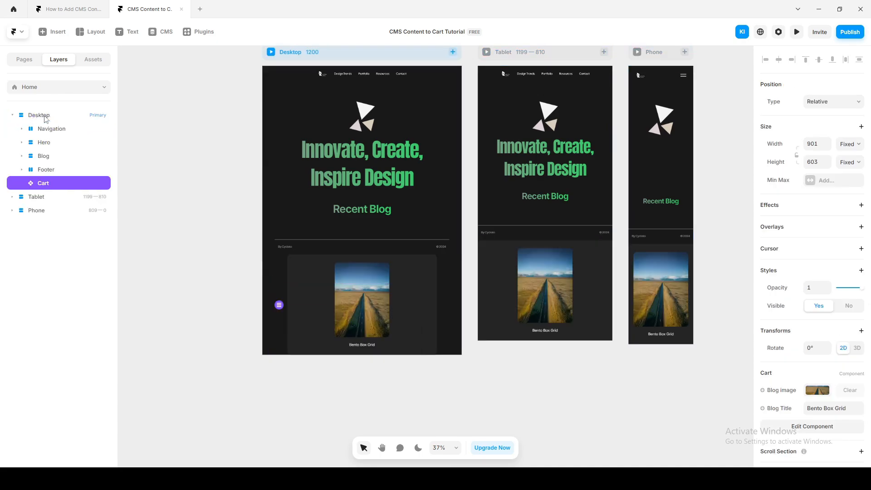
Step: Set both the width and the height of the Cart instance to Fit Content
{"action": "left_click", "coordinate": [853, 148]}
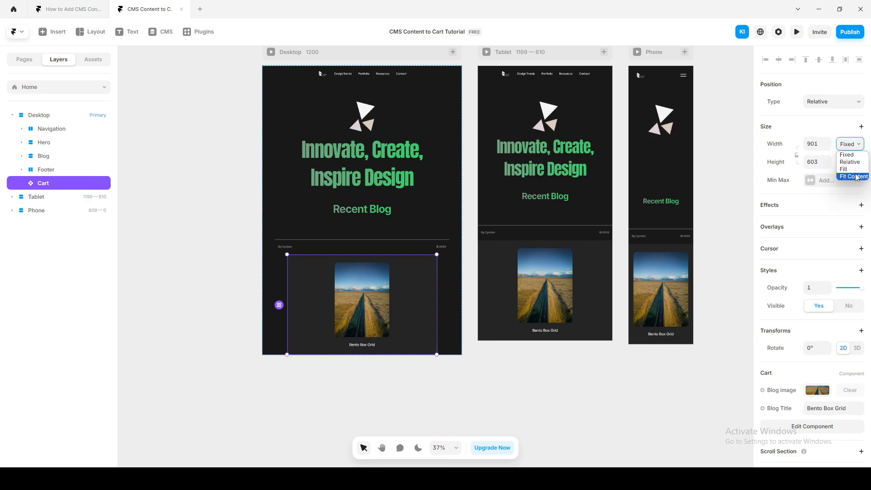
{"action": "left_click", "coordinate": [855, 174]}
{"action": "left_click", "coordinate": [853, 166]}
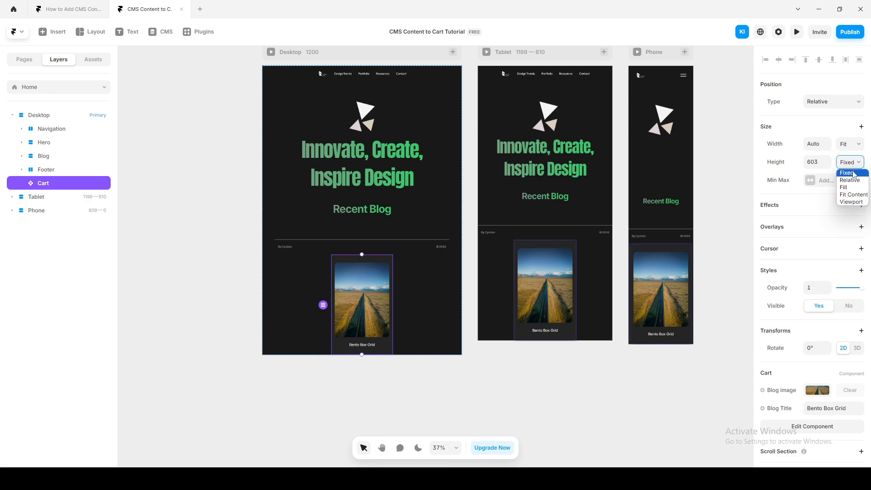
{"action": "left_click", "coordinate": [854, 196]}
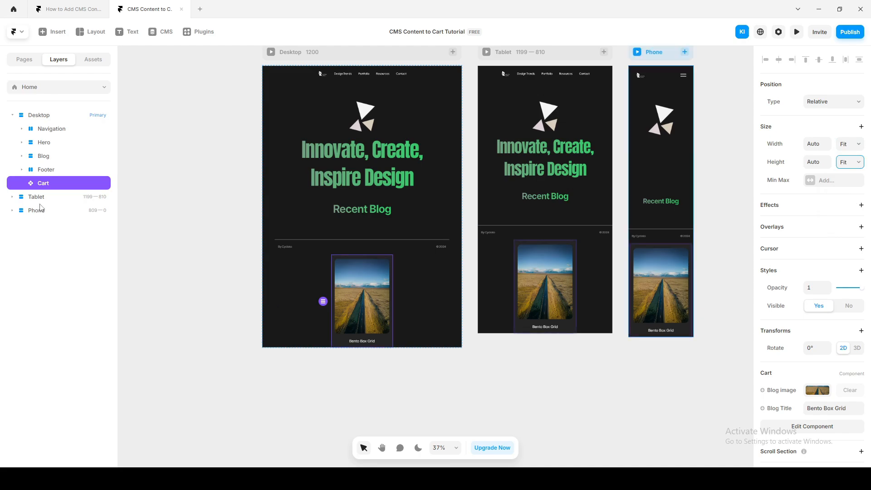
Step: Move the Cart instance into the Blog section, below its Heading
{"action": "left_click_drag", "start_coordinate": [45, 185], "coordinate": [46, 157]}
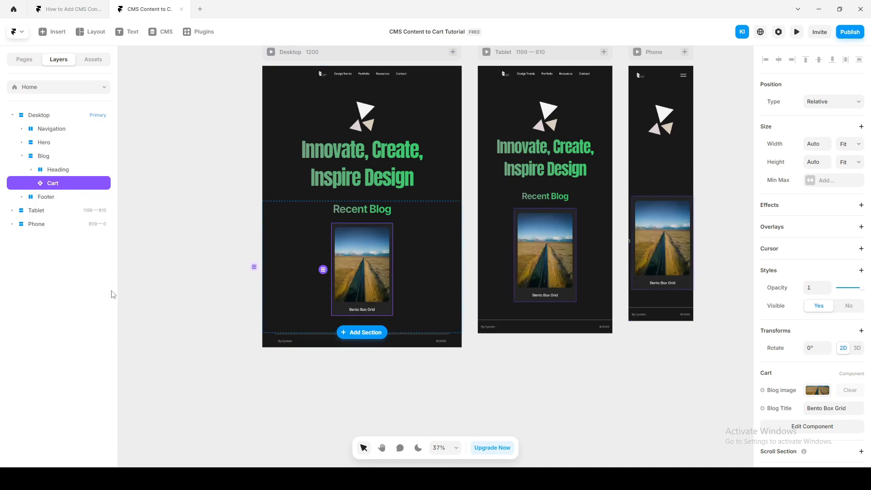
{"action": "scroll", "coordinate": [164, 290], "scroll_direction": "down", "scroll_amount": 1}
{"action": "left_click", "coordinate": [127, 216]}
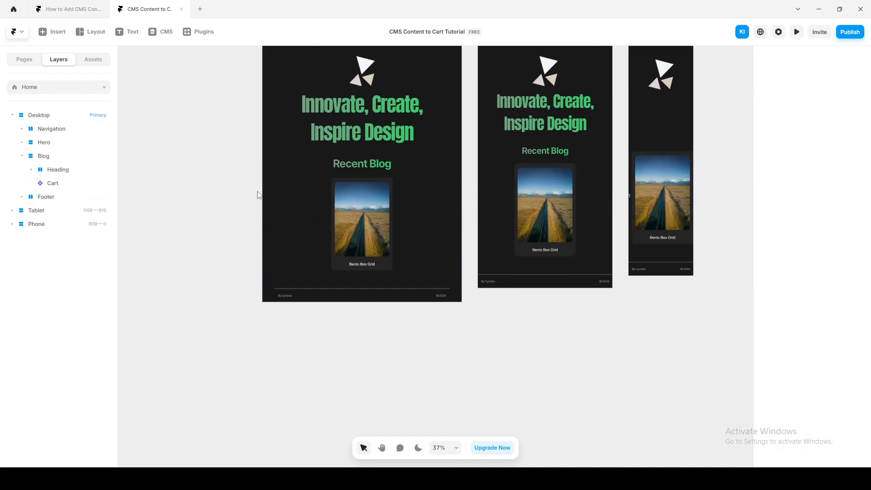
{"action": "scroll", "coordinate": [346, 200], "scroll_direction": "up", "scroll_amount": 2, "text": "ctrl"}
{"action": "scroll", "coordinate": [347, 200], "scroll_direction": "up", "scroll_amount": 4, "text": "ctrl"}
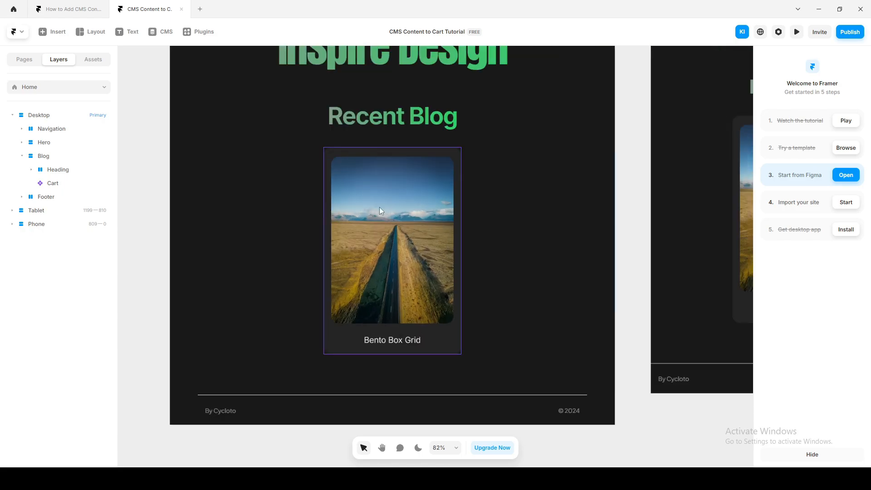
{"action": "scroll", "coordinate": [393, 204], "scroll_direction": "down", "scroll_amount": 2, "text": "ctrl"}
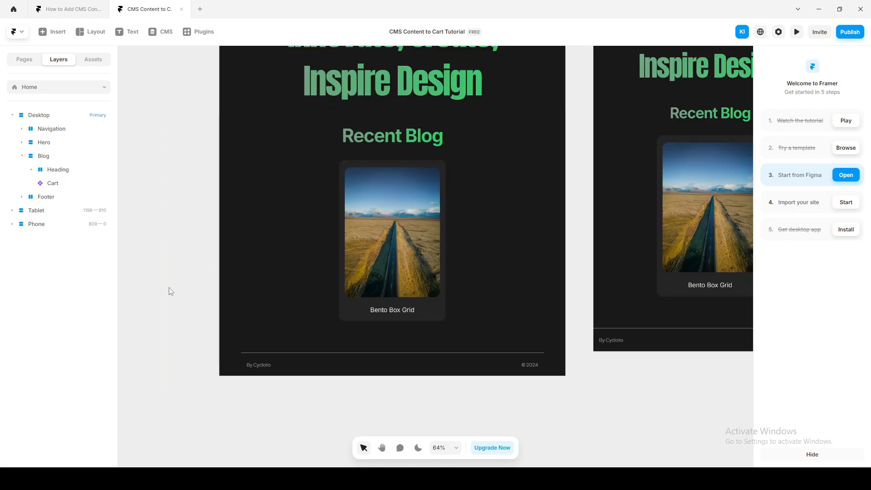
{"action": "scroll", "coordinate": [171, 291], "scroll_direction": "up", "scroll_amount": 1}
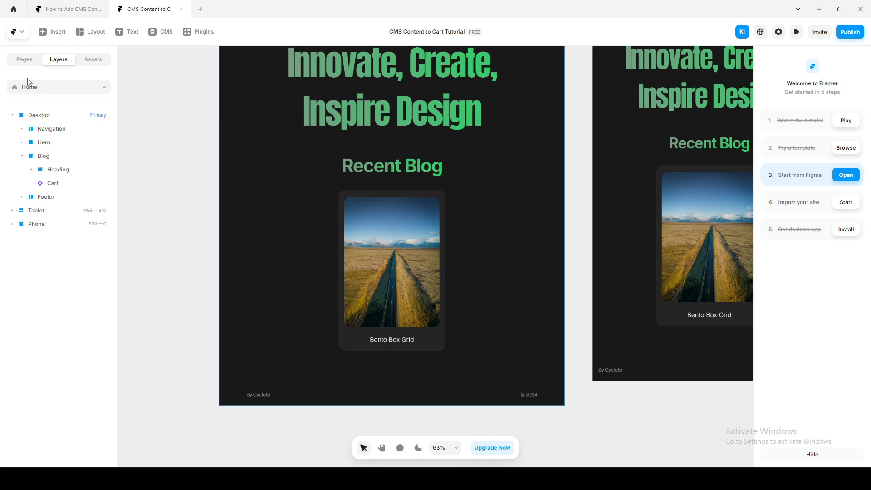
Step: Add the ready-made Blog collections to the project's CMS
{"action": "left_click", "coordinate": [165, 36]}
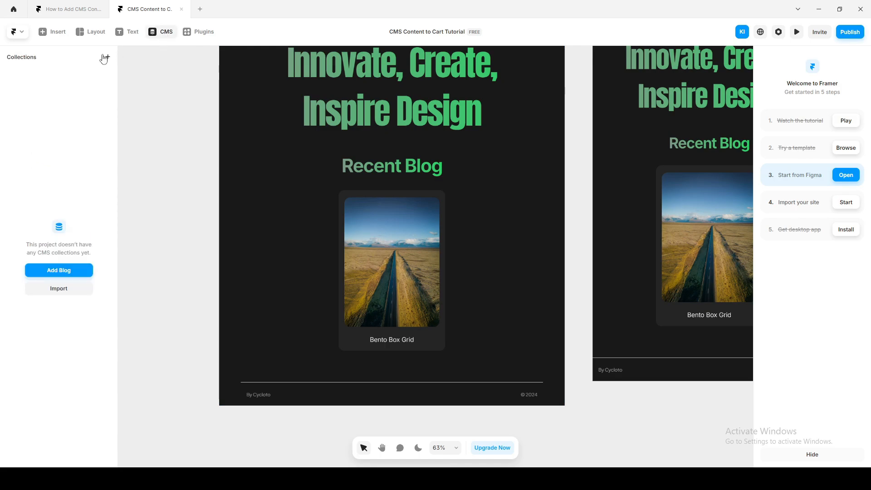
{"action": "left_click", "coordinate": [63, 272]}
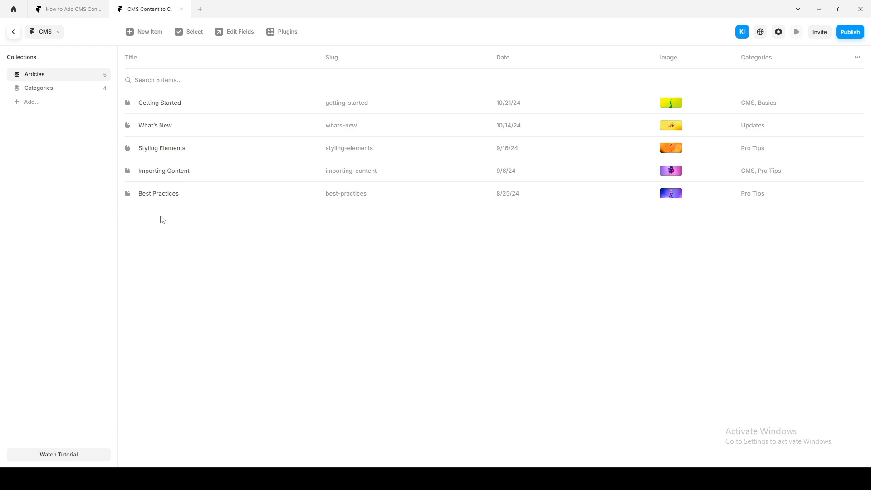
Step: Delete the Getting Started, What's New, Styling Elements and Importing Content items from the Articles collection
{"action": "right_click", "coordinate": [167, 105]}
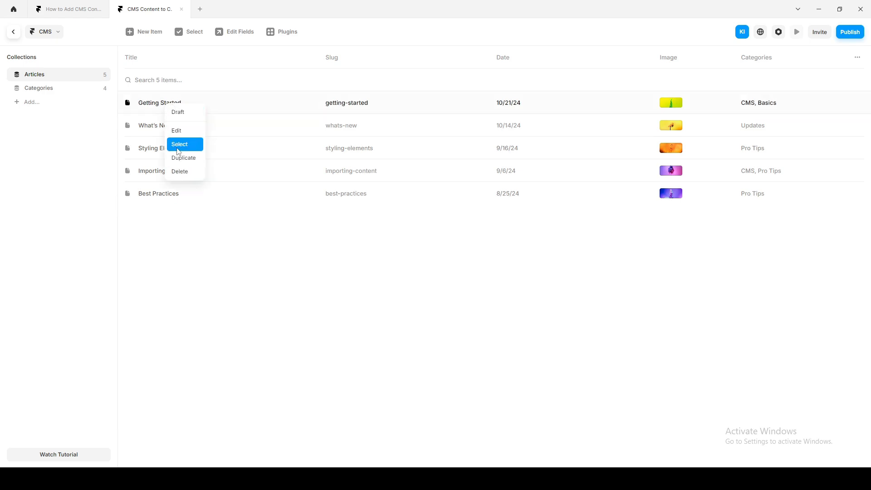
{"action": "left_click", "coordinate": [180, 171]}
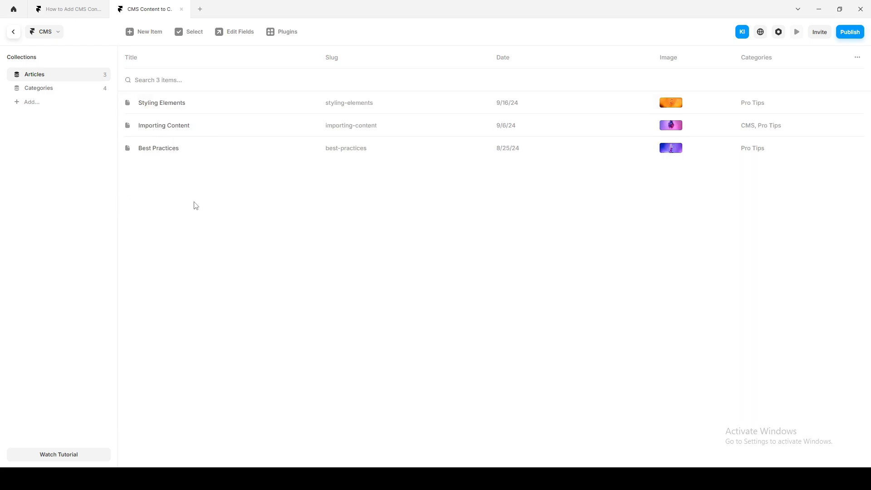
{"action": "right_click", "coordinate": [167, 110]}
{"action": "left_click", "coordinate": [190, 177]}
{"action": "right_click", "coordinate": [169, 112]}
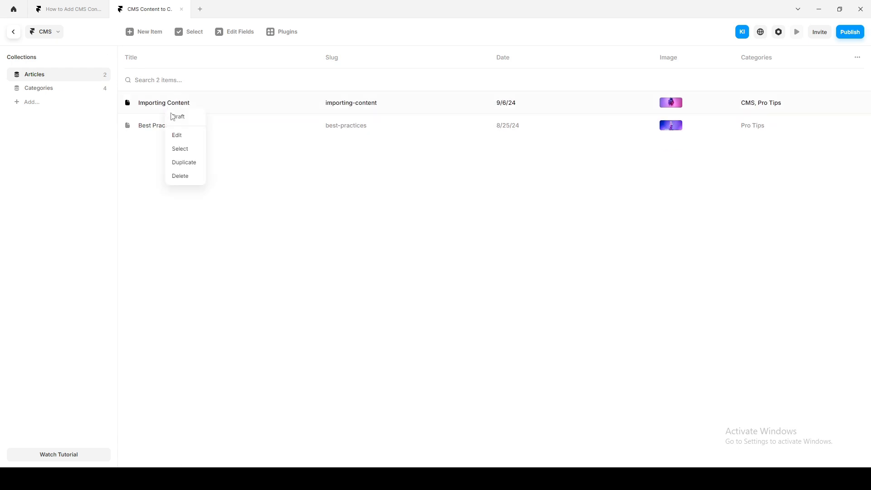
{"action": "left_click", "coordinate": [190, 175]}
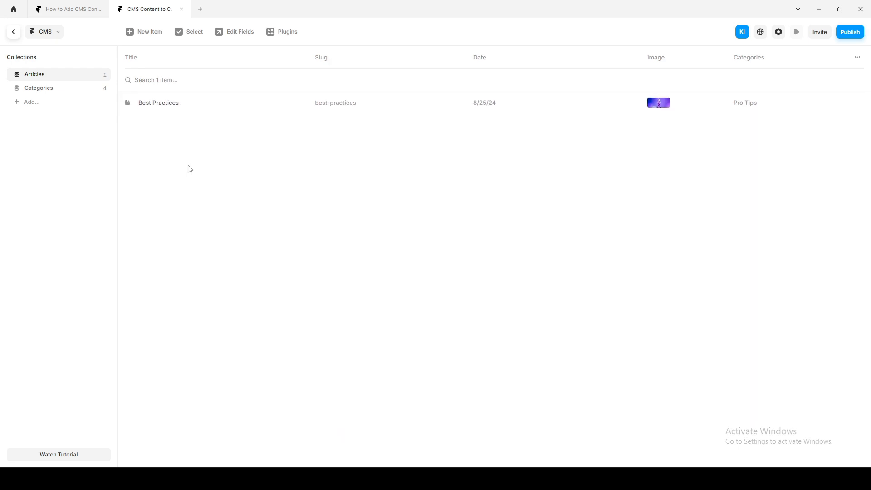
Step: Open the Best Practices article and change its title to "Bento Box Layouts: The Rise of Modular, Structured Design"
{"action": "left_click", "coordinate": [156, 107]}
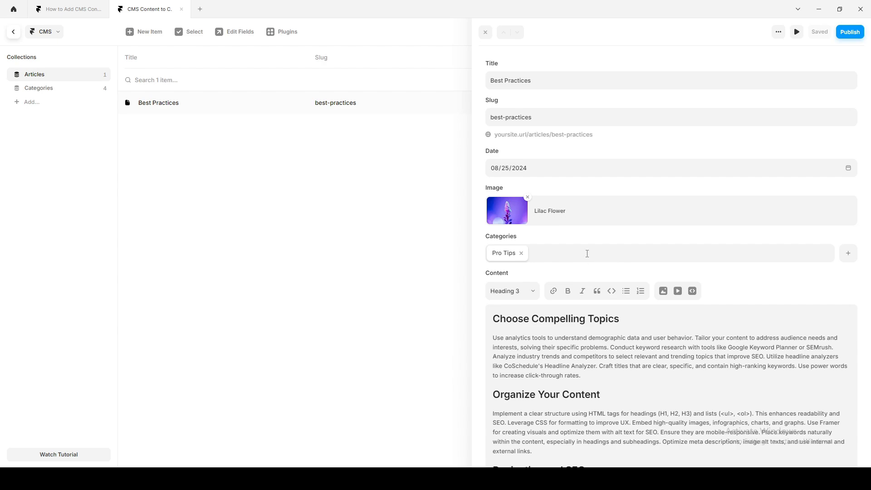
{"action": "left_click", "coordinate": [565, 87]}
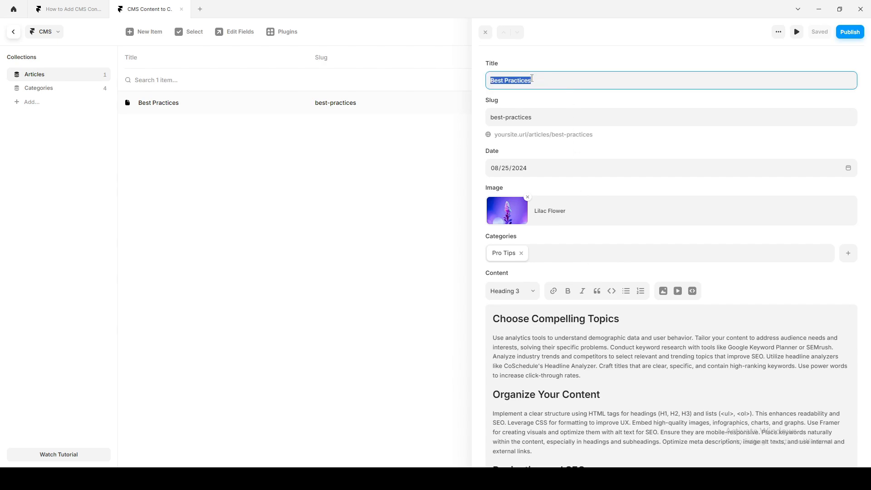
{"action": "type", "text": "Bento Box Layouts: The Rise of Modular, Structured Design"}
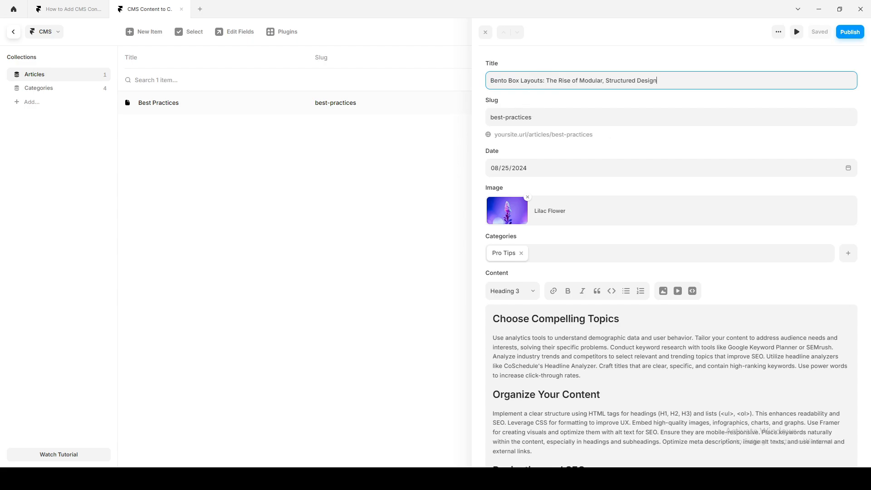
Step: Replace the article's entire content with the introductory paragraph about Bento Box layouts and their Japanese inspiration
{"action": "triple_click", "coordinate": [571, 373]}
{"action": "key", "text": "ctrl+a"}
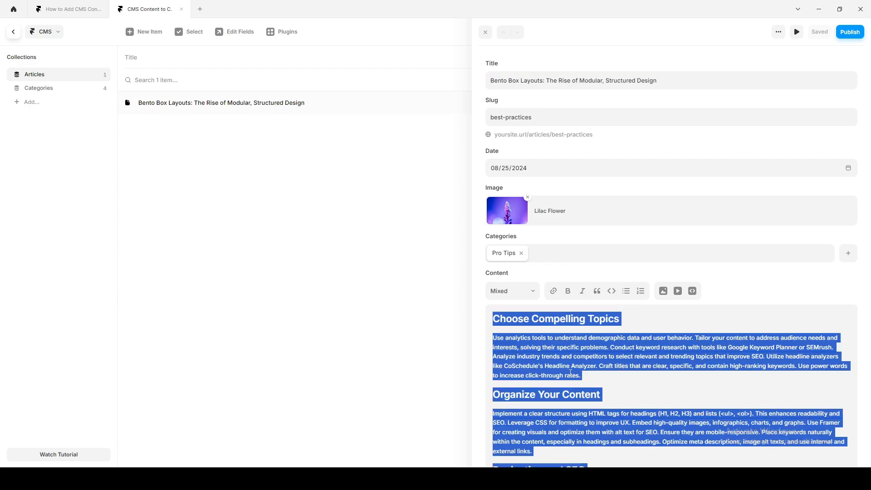
{"action": "key", "text": "BackSpace"}
{"action": "type", "text": "Bento Box layouts take inspiration from traditional Japanese bento boxes, emphasizing structured, modular designs that are both visually appealing and functional. This trend breaks up content into neat, balanced sections, providing clarity and order to the user experience. Designers use grid-based layouts to organize information or visuals into digestible, bite-sized blocks, making it easier for users to scan and interact with content. The clean lines and minimalist aesthetic are especially popular in web design, where information needs to be displayed efficiently without overwhelming the viewer. This style enhances navigation and helps guide the user’s focus to key areas of the page. As websites and interfaces become more complex, Bento Box layouts offer a way to streamline content while maintaining a visually interesting and organized approach. It’s perfect for projects that need to display multiple elements at once, such as portfolios, e-commerce, or dashboards."}
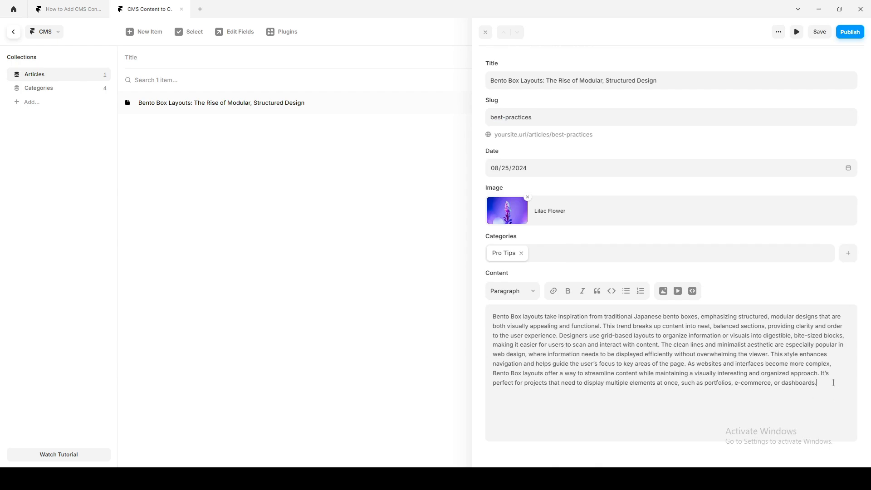
Step: Add the line "Key Elements of Bento Box Layouts:" below the paragraph and format it as Heading 3
{"action": "key", "text": "Return"}
{"action": "type", "text": "Key Elements of Bento Box Layouts:"}
{"action": "left_click_drag", "start_coordinate": [603, 399], "coordinate": [472, 403]}
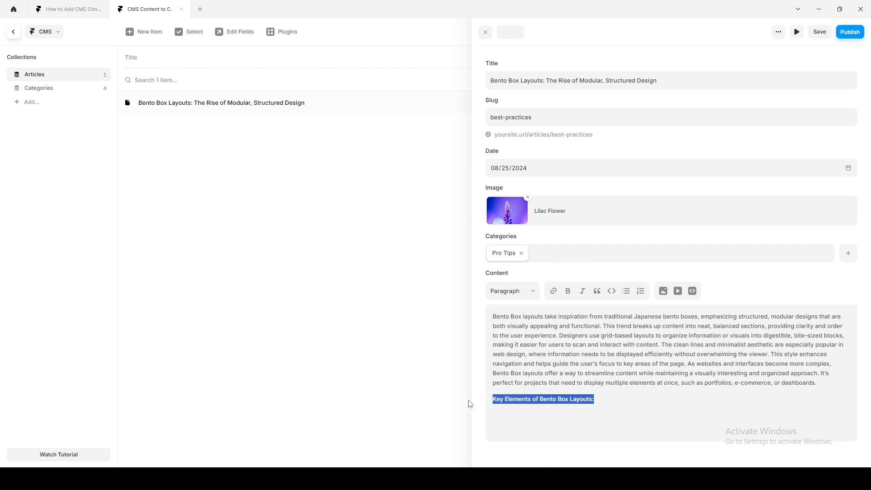
{"action": "left_click", "coordinate": [516, 292]}
{"action": "left_click", "coordinate": [520, 328]}
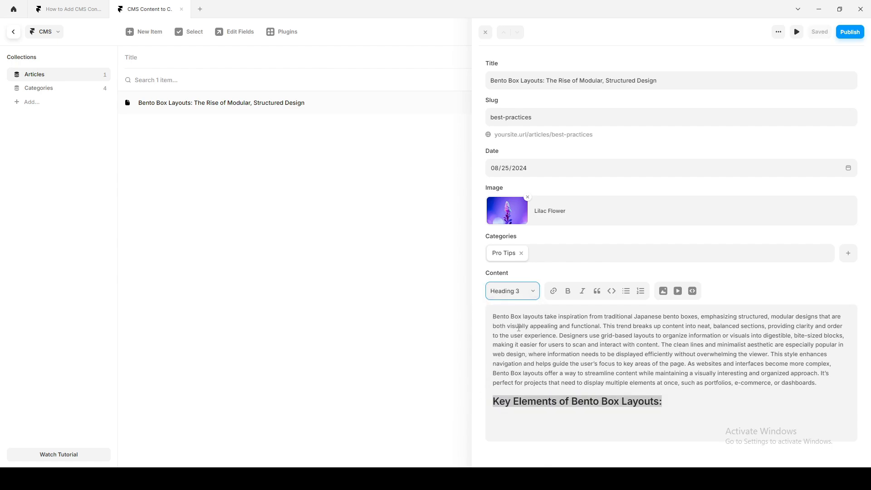
Step: Add a five-item bulleted list under the heading, from "Uses grid-based, modular designs" to "Great for e-commerce, portfolios, and dashboards"
{"action": "left_click", "coordinate": [673, 409]}
{"action": "key", "text": "Return"}
{"action": "left_click", "coordinate": [626, 292]}
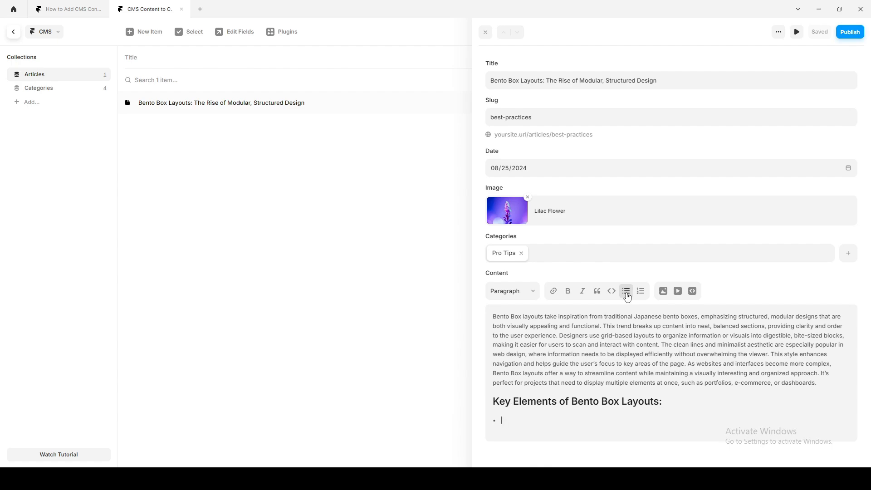
{"action": "type", "text": "Uses grid-based, modular designs Highly structured and visually organized Ideal for showcasing multiple elements cleanly Minimalist approach with easy navigation Great for e-commerce, portfolios, and dashboards"}
{"action": "scroll", "coordinate": [632, 364], "scroll_direction": "down", "scroll_amount": 1}
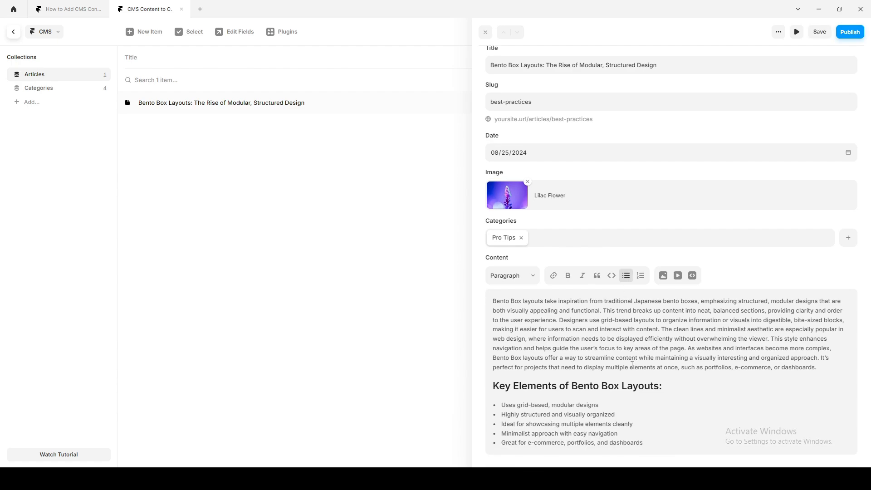
Step: Remove the Pro Tips category from the article
{"action": "left_click", "coordinate": [663, 231]}
{"action": "left_click", "coordinate": [633, 223]}
{"action": "left_click", "coordinate": [522, 239]}
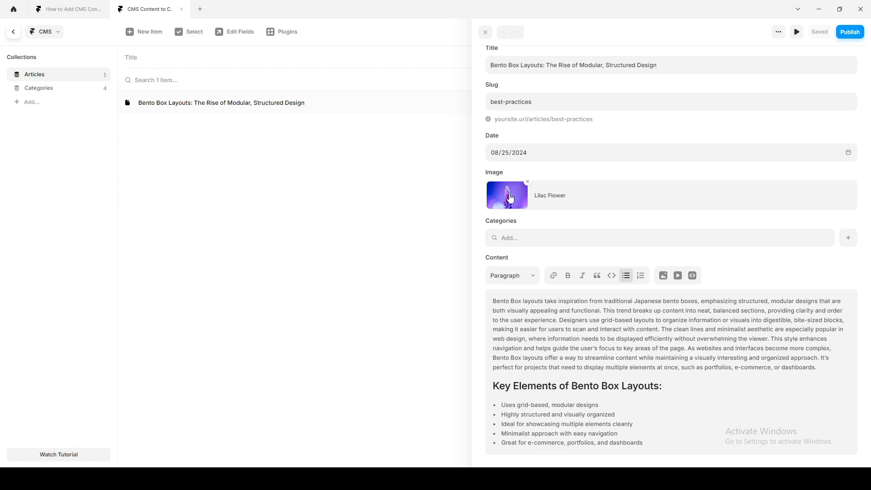
Step: Replace the article's image with the first Lummi photo found for "bento box", then close the image dialogs
{"action": "left_click", "coordinate": [510, 198]}
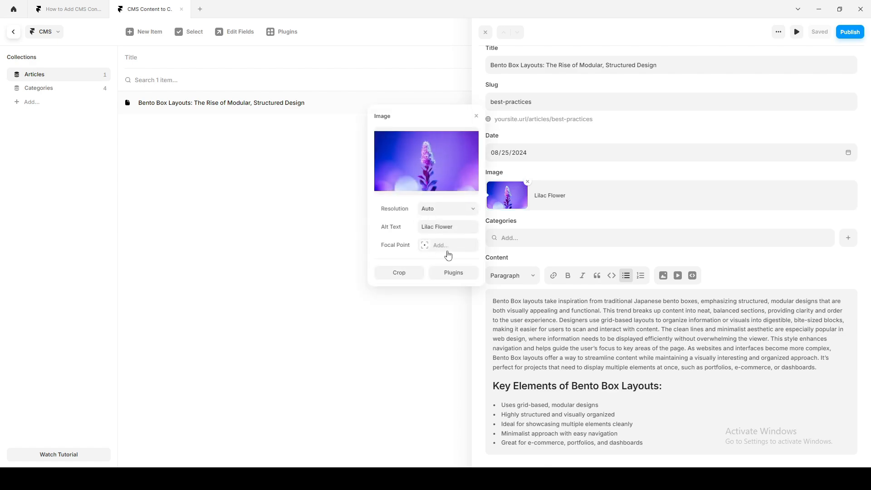
{"action": "left_click", "coordinate": [460, 275]}
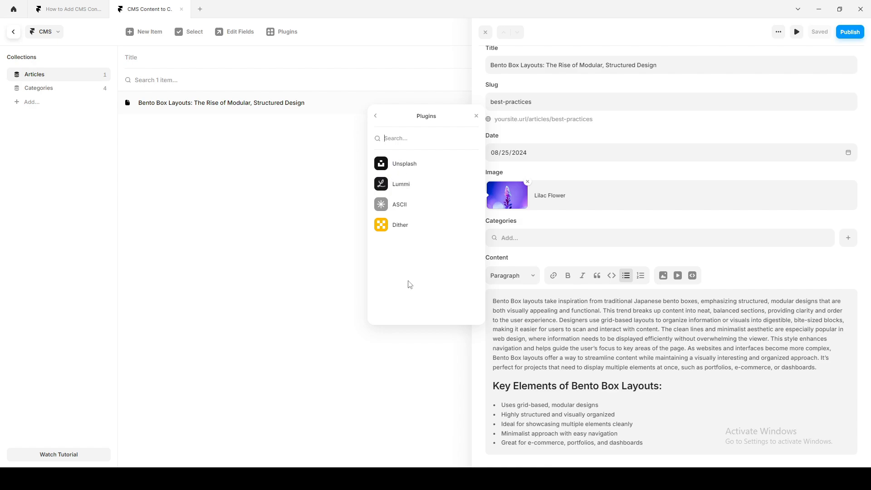
{"action": "left_click", "coordinate": [376, 117]}
{"action": "mouse_move", "coordinate": [413, 181]}
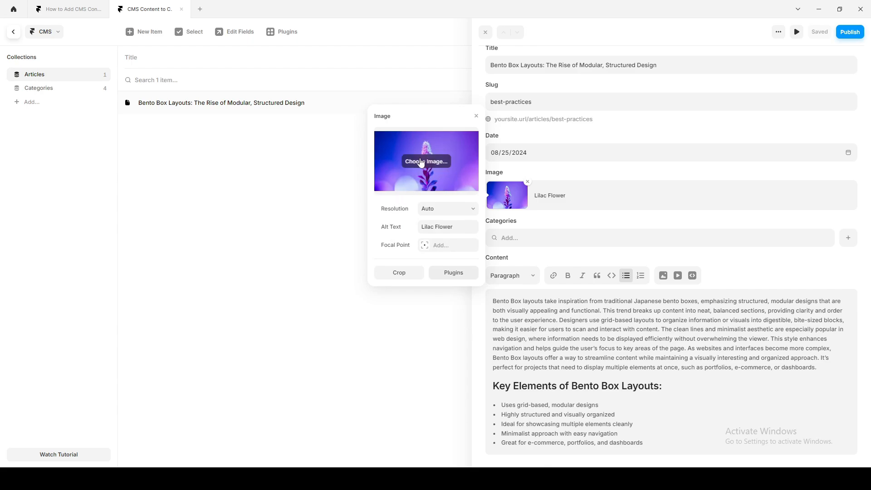
{"action": "left_click", "coordinate": [454, 272]}
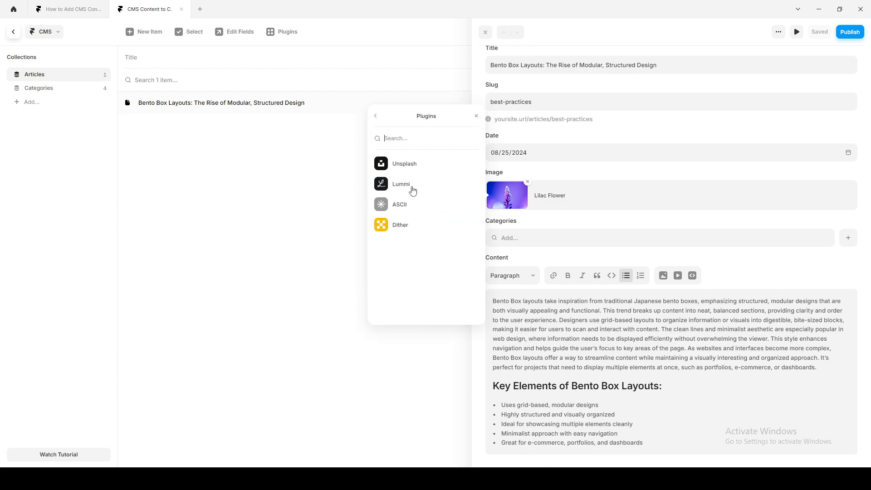
{"action": "left_click", "coordinate": [405, 187]}
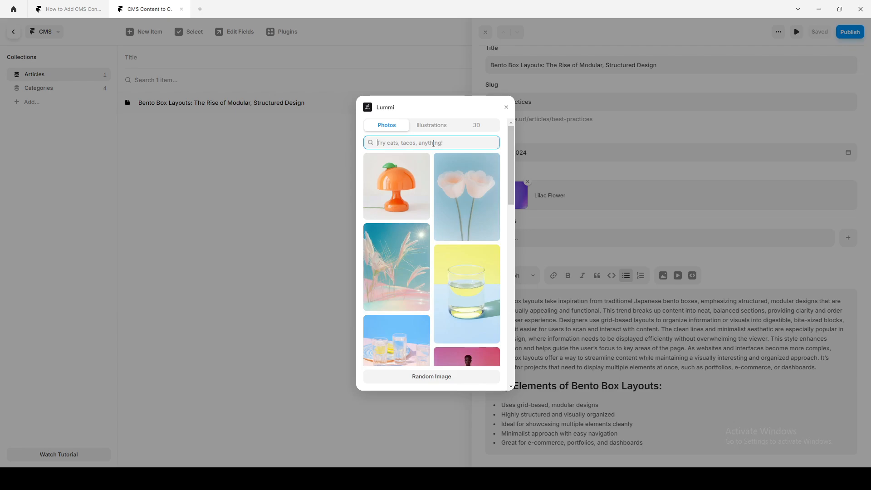
{"action": "type", "text": "Bento"}
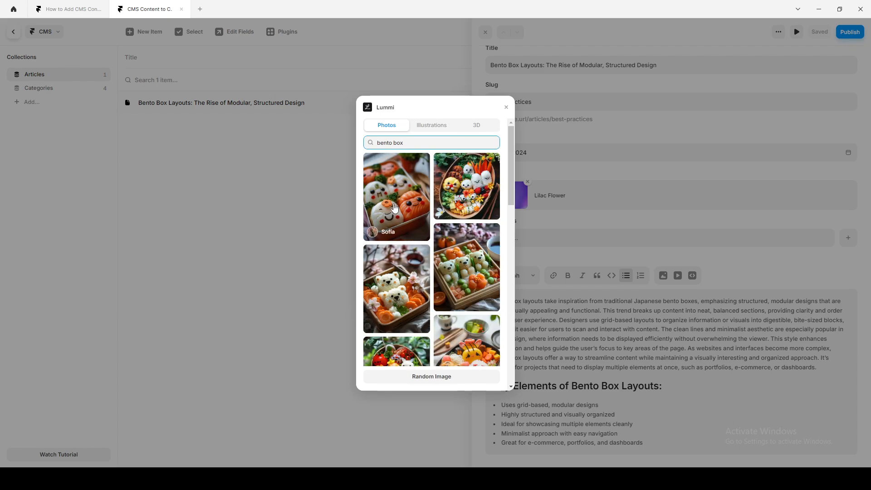
{"action": "left_click", "coordinate": [395, 208]}
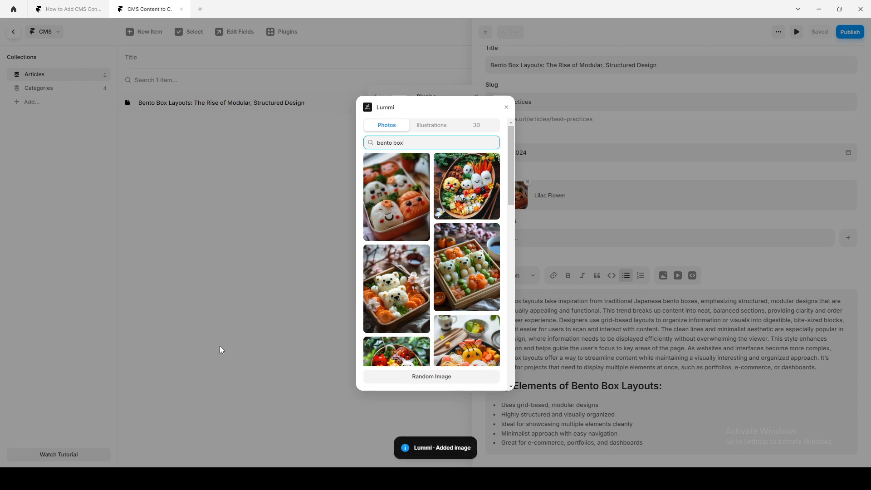
{"action": "left_click", "coordinate": [600, 128]}
{"action": "left_click", "coordinate": [573, 139]}
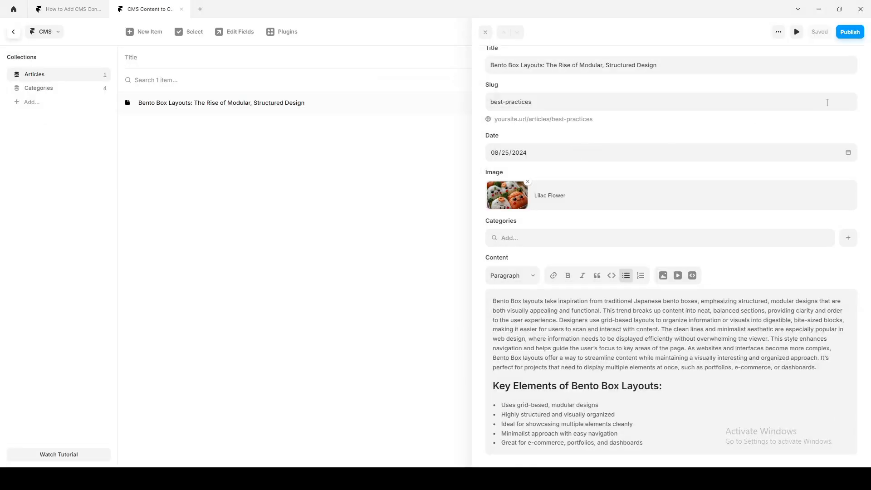
Step: Open the article's page in the canvas and delete the Categories collection list above the title
{"action": "left_click", "coordinate": [780, 33]}
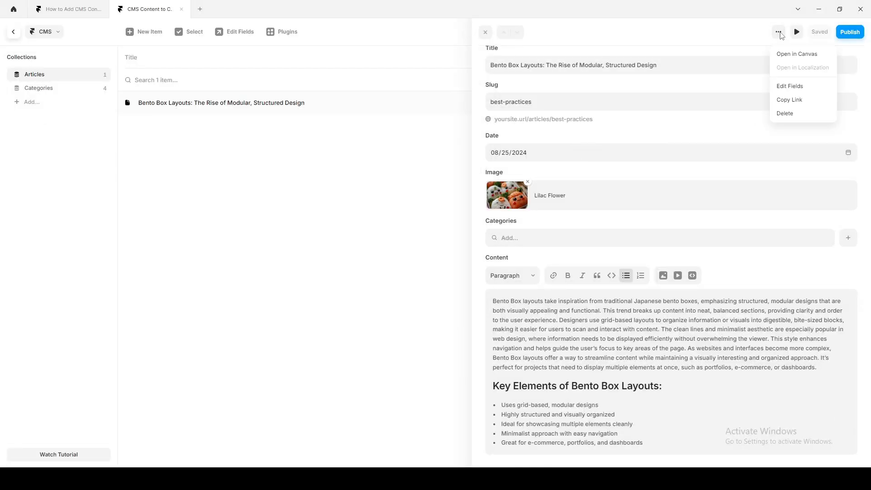
{"action": "left_click", "coordinate": [800, 54]}
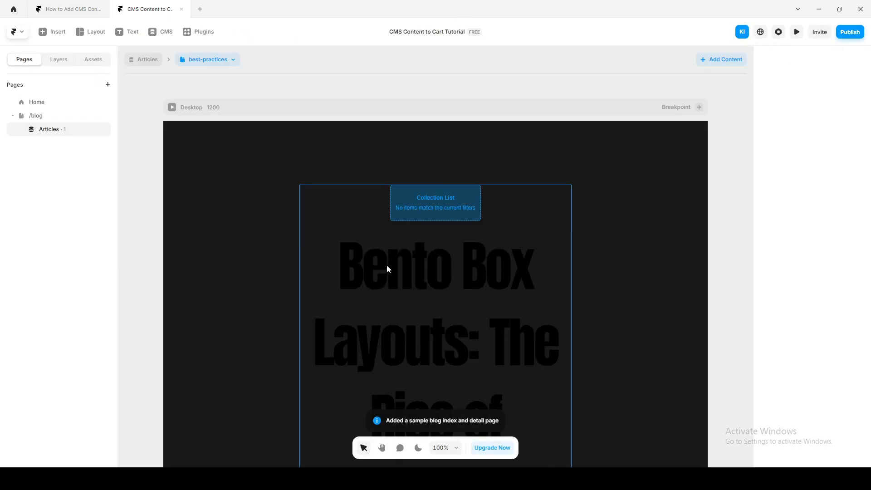
{"action": "scroll", "coordinate": [386, 265], "scroll_direction": "down", "scroll_amount": 5}
{"action": "left_click_drag", "start_coordinate": [212, 292], "coordinate": [225, 234]}
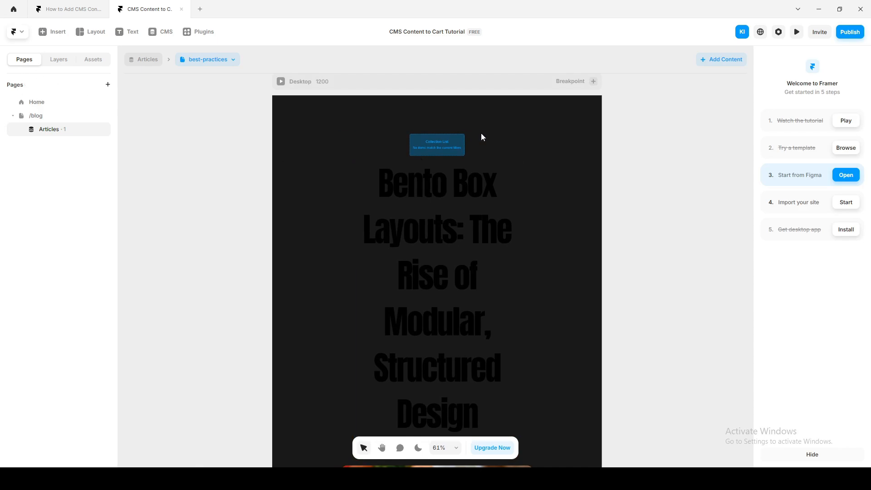
{"action": "left_click", "coordinate": [443, 146]}
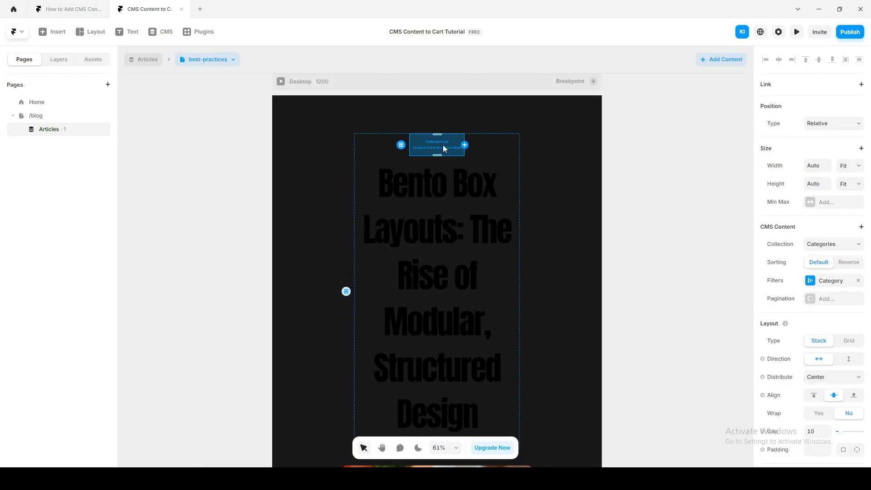
{"action": "left_click", "coordinate": [58, 59]}
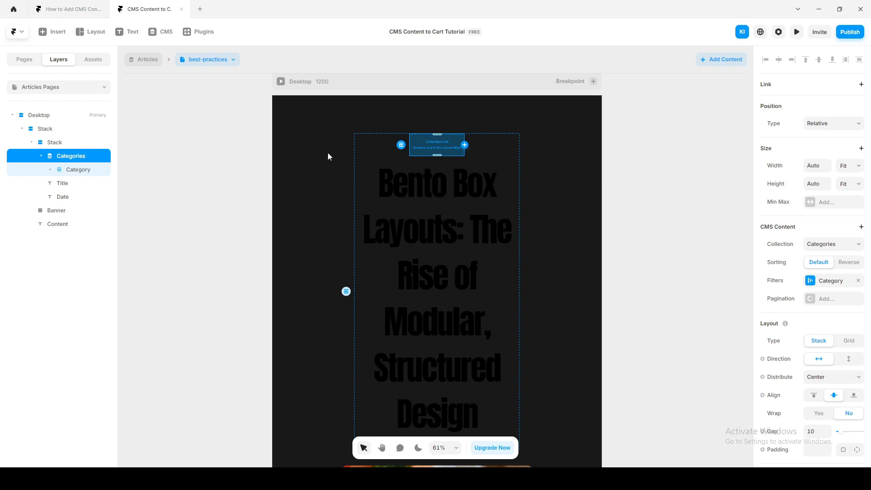
{"action": "key", "text": "Delete"}
Step: Apply the Heading 2 text style and the White color style to the page's Title text
{"action": "left_click", "coordinate": [441, 169]}
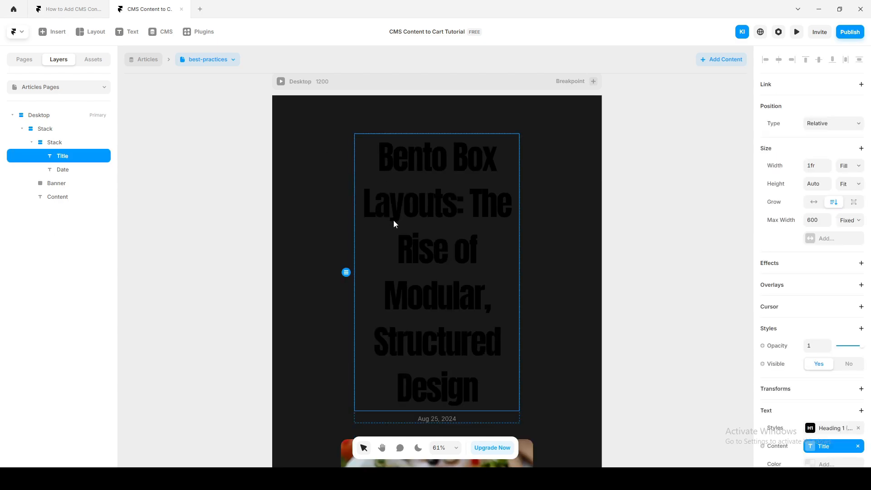
{"action": "scroll", "coordinate": [827, 336], "scroll_direction": "down", "scroll_amount": 4}
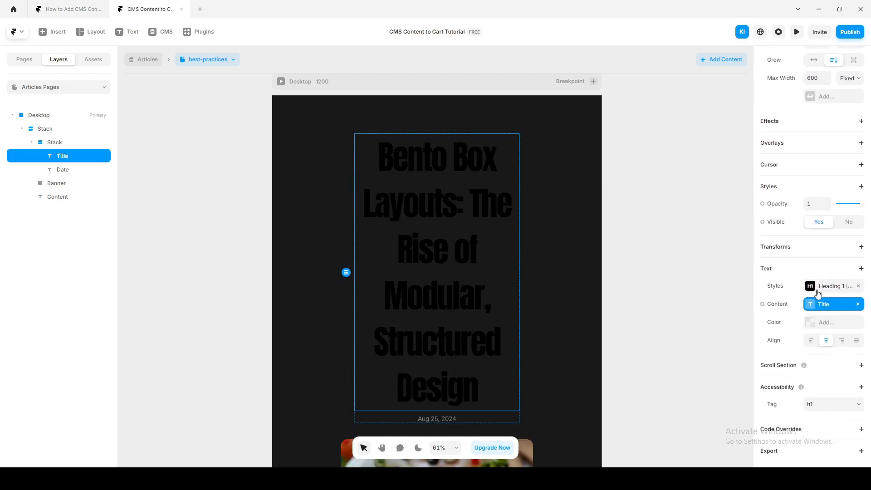
{"action": "left_click", "coordinate": [817, 286]}
{"action": "left_click", "coordinate": [664, 350]}
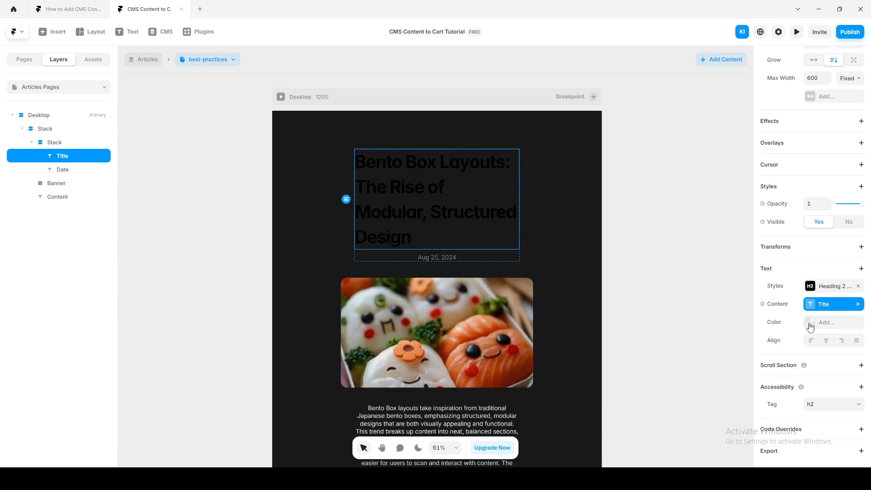
{"action": "left_click", "coordinate": [811, 324]}
{"action": "left_click", "coordinate": [656, 418]}
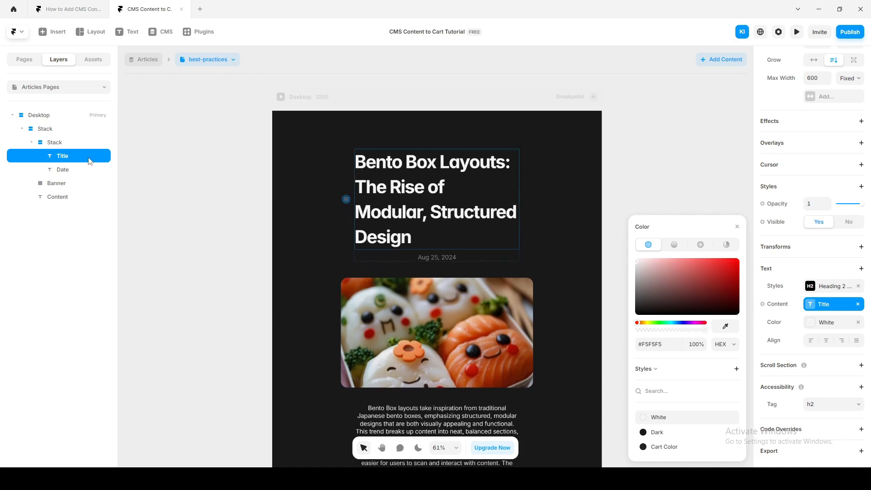
Step: Set the width of the Stack containing the Title and Date to 700
{"action": "left_click", "coordinate": [62, 144]}
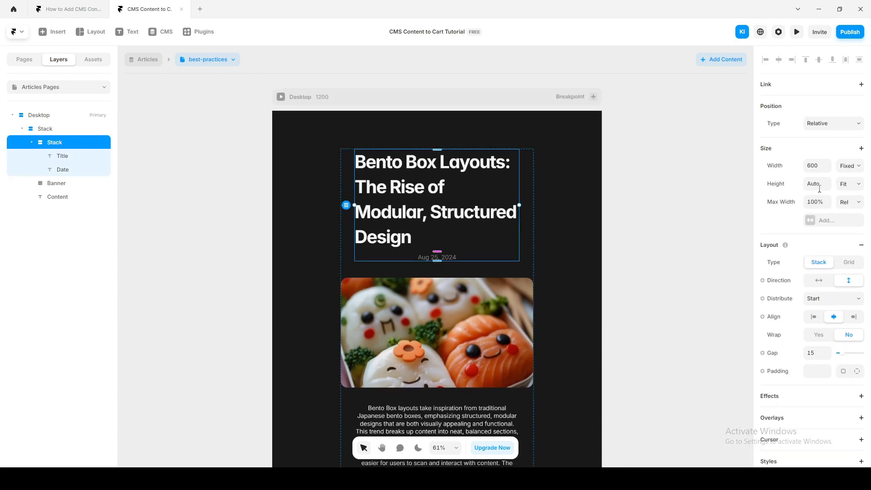
{"action": "left_click", "coordinate": [814, 166]}
{"action": "key", "text": "Return"}
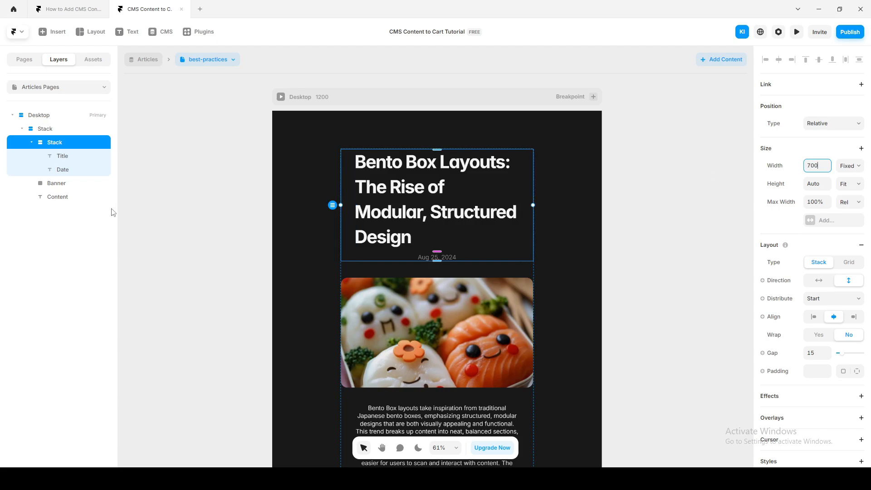
Step: Remove the max width limit from the Title text on the article page
{"action": "left_click", "coordinate": [75, 157]}
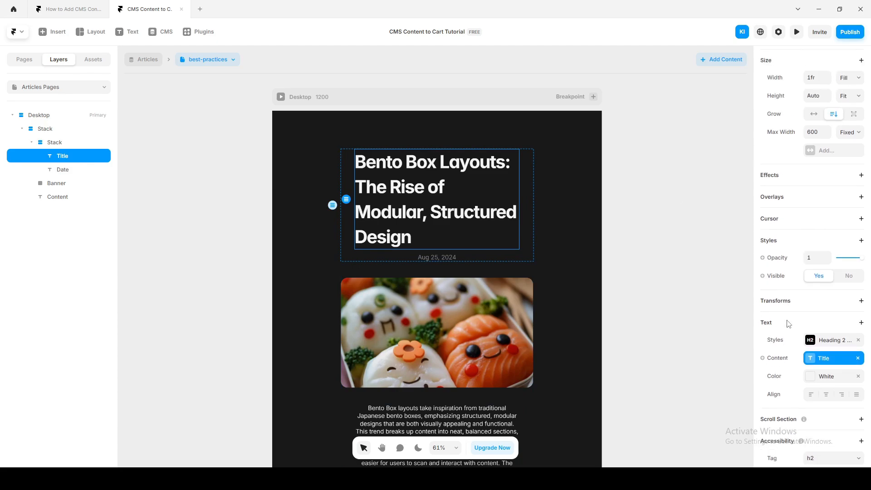
{"action": "scroll", "coordinate": [788, 324], "scroll_direction": "up", "scroll_amount": 2}
{"action": "left_click", "coordinate": [810, 225]}
{"action": "key", "text": "BackSpace"}
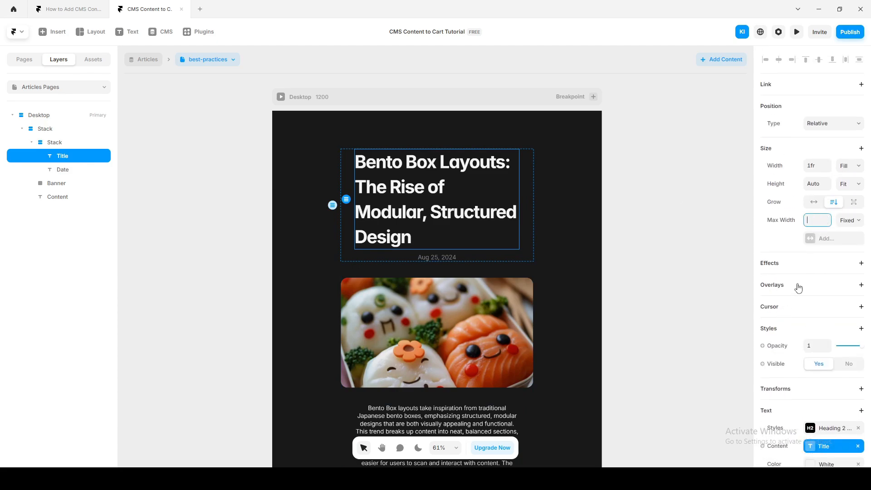
{"action": "key", "text": "Return"}
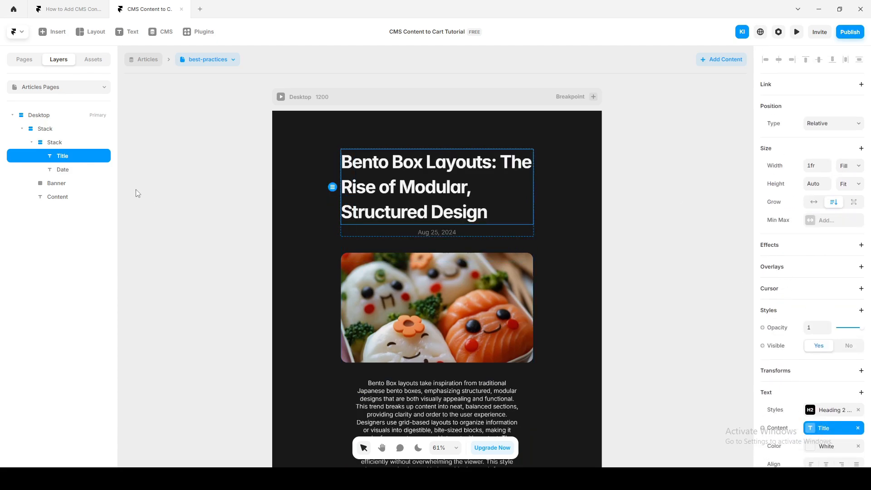
Step: Remove the max width limit from the Date text below the title, then deselect it
{"action": "left_click", "coordinate": [63, 171]}
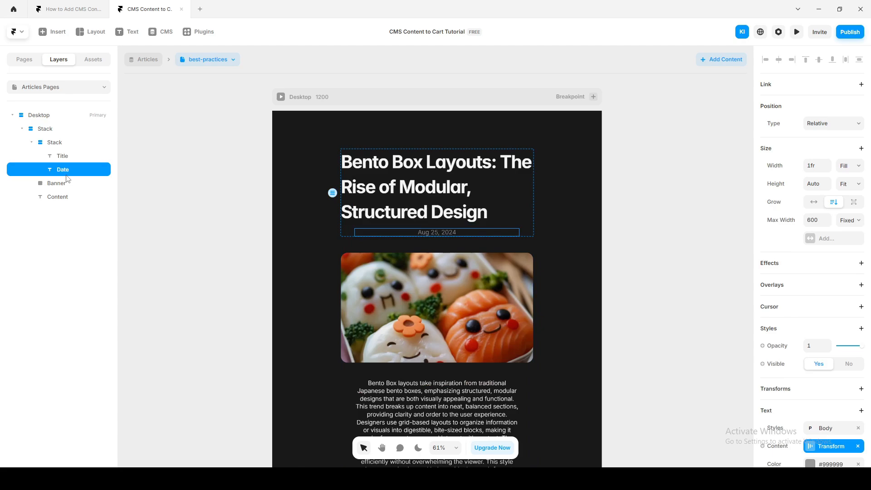
{"action": "left_click", "coordinate": [814, 220]}
{"action": "key", "text": "BackSpace"}
{"action": "key", "text": "Return"}
{"action": "left_click", "coordinate": [652, 328]}
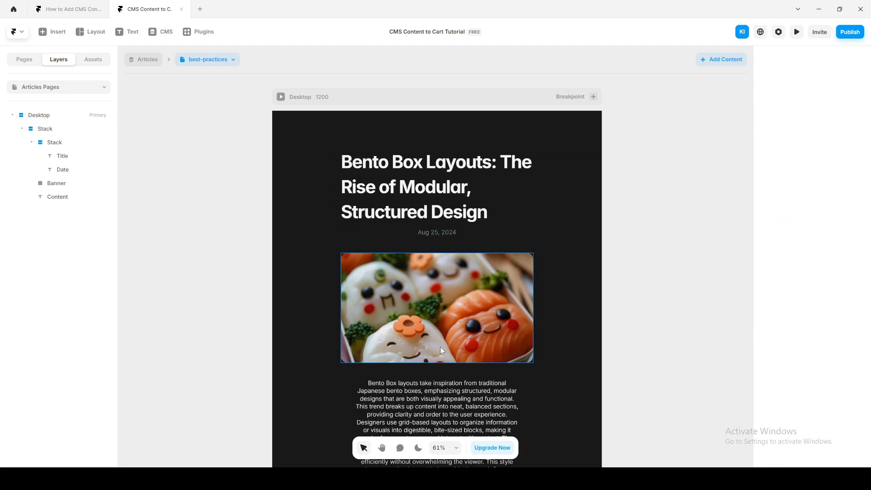
Step: Remove the max width limit from the Content text below the banner image
{"action": "scroll", "coordinate": [440, 346], "scroll_direction": "down", "scroll_amount": 5}
{"action": "left_click", "coordinate": [377, 177]}
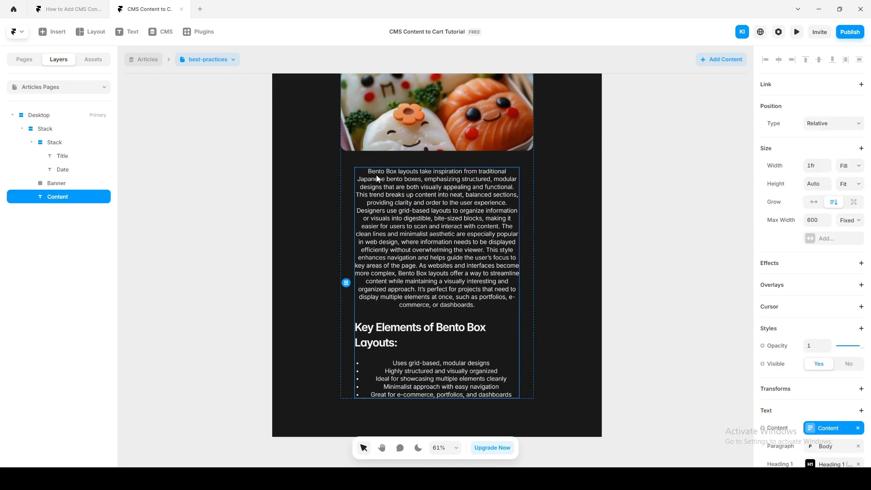
{"action": "scroll", "coordinate": [829, 364], "scroll_direction": "down", "scroll_amount": 5}
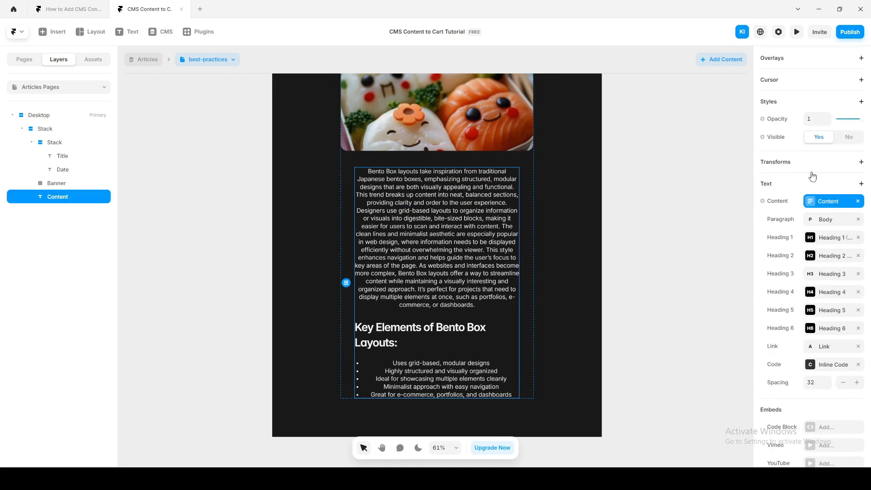
{"action": "scroll", "coordinate": [823, 205], "scroll_direction": "up", "scroll_amount": 3}
{"action": "left_click", "coordinate": [811, 129]}
{"action": "key", "text": "BackSpace"}
{"action": "left_click", "coordinate": [766, 216]}
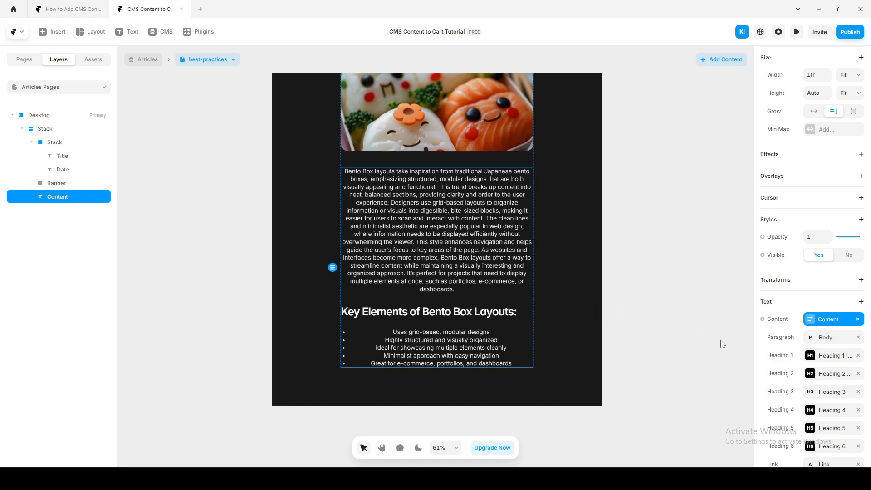
Step: Edit the Body paragraph style used by the Content text so it is left-aligned
{"action": "left_click", "coordinate": [821, 320]}
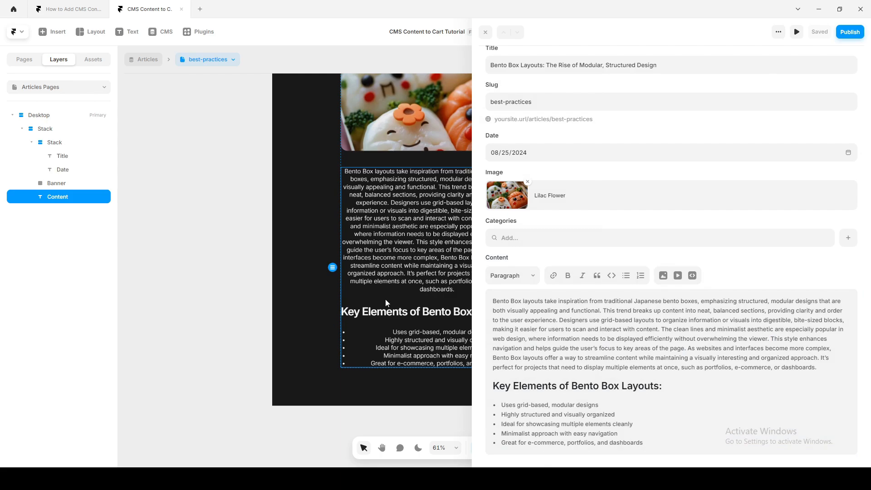
{"action": "left_click", "coordinate": [387, 228]}
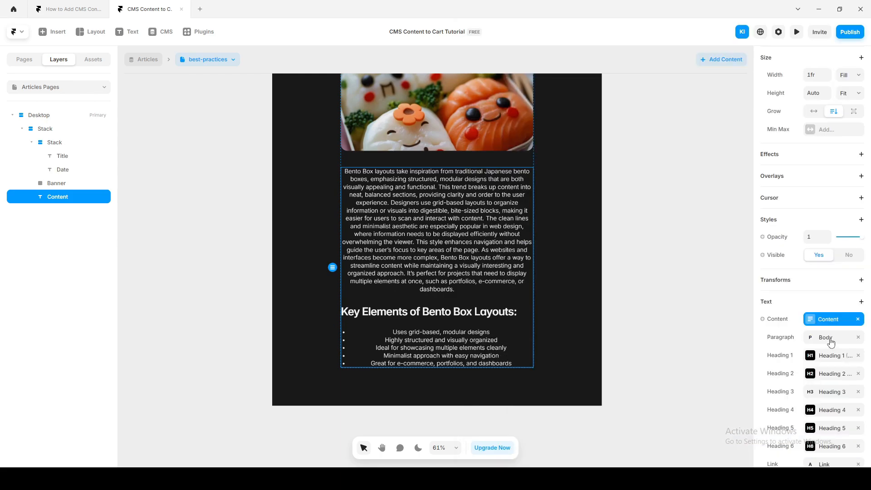
{"action": "left_click", "coordinate": [827, 344]}
{"action": "left_click", "coordinate": [731, 380]}
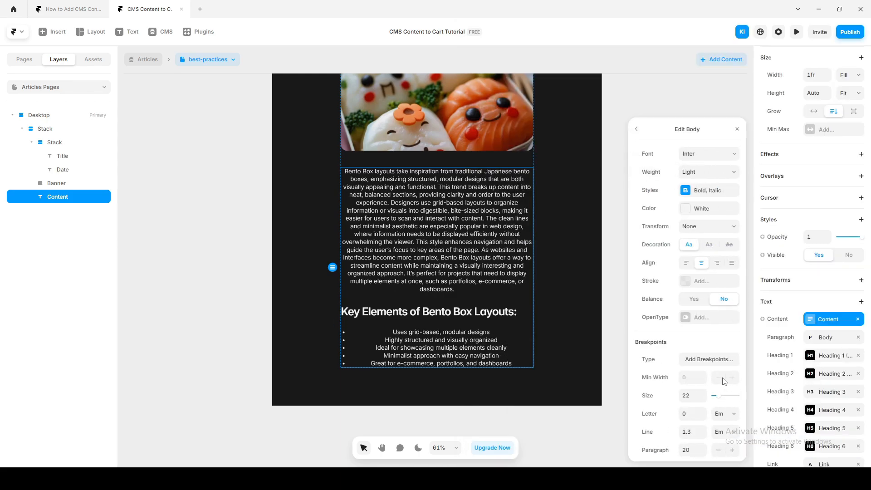
{"action": "left_click", "coordinate": [686, 263]}
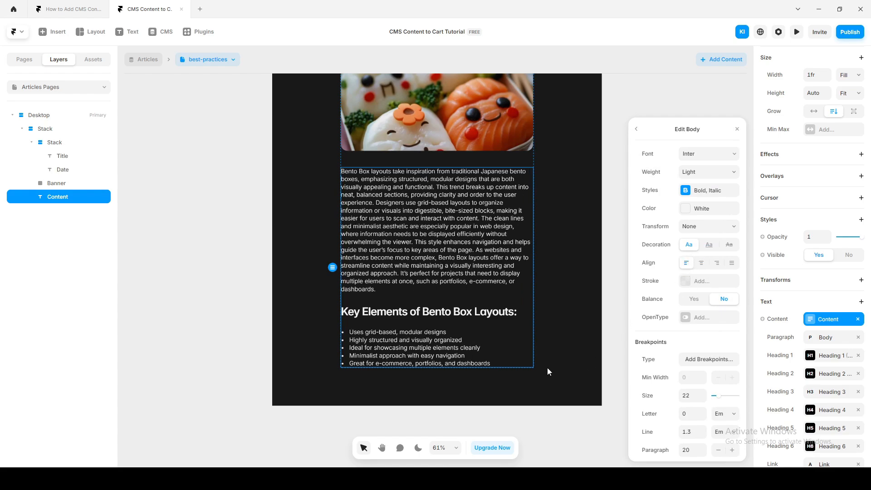
{"action": "left_click", "coordinate": [608, 320]}
Step: Open the Articles collection in the CMS and delete the Categories collection
{"action": "scroll", "coordinate": [627, 366], "scroll_direction": "up", "scroll_amount": 3}
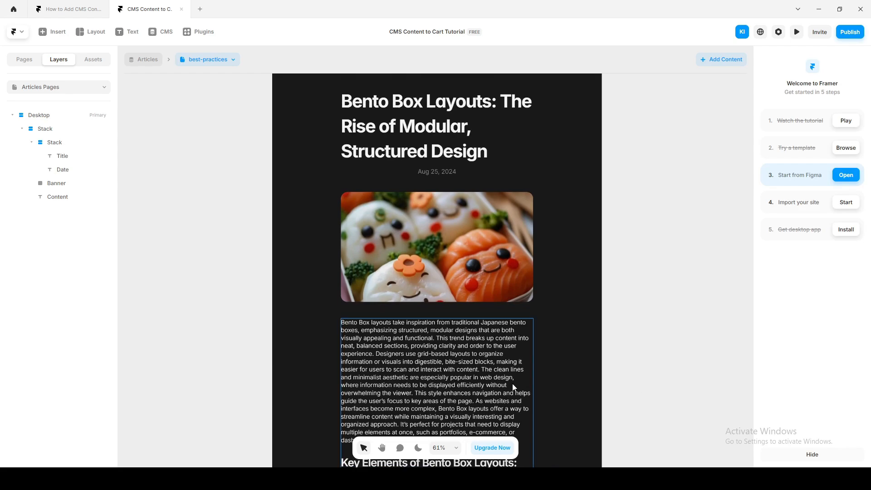
{"action": "scroll", "coordinate": [507, 387], "scroll_direction": "down", "scroll_amount": 2}
{"action": "scroll", "coordinate": [505, 385], "scroll_direction": "up", "scroll_amount": 3}
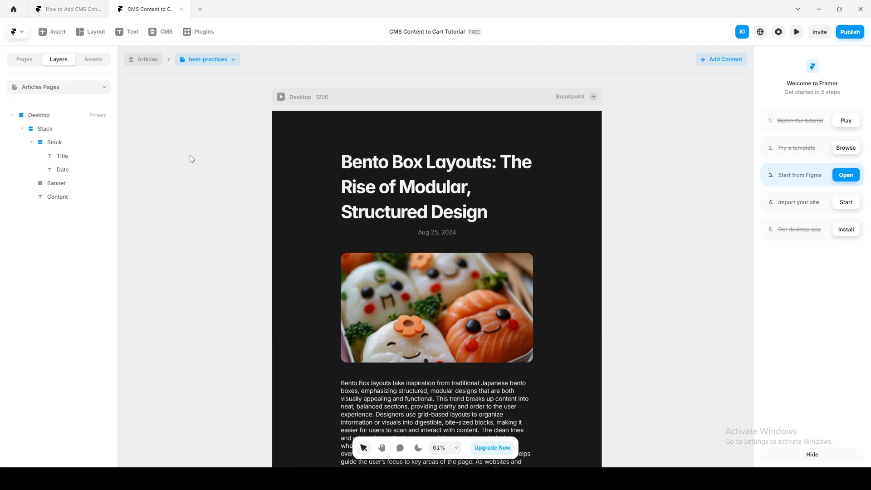
{"action": "left_click", "coordinate": [150, 61]}
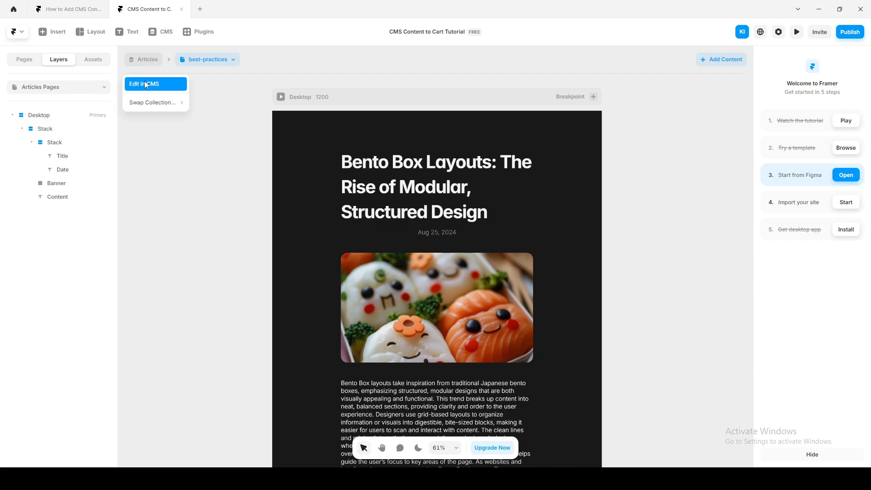
{"action": "left_click", "coordinate": [144, 82]}
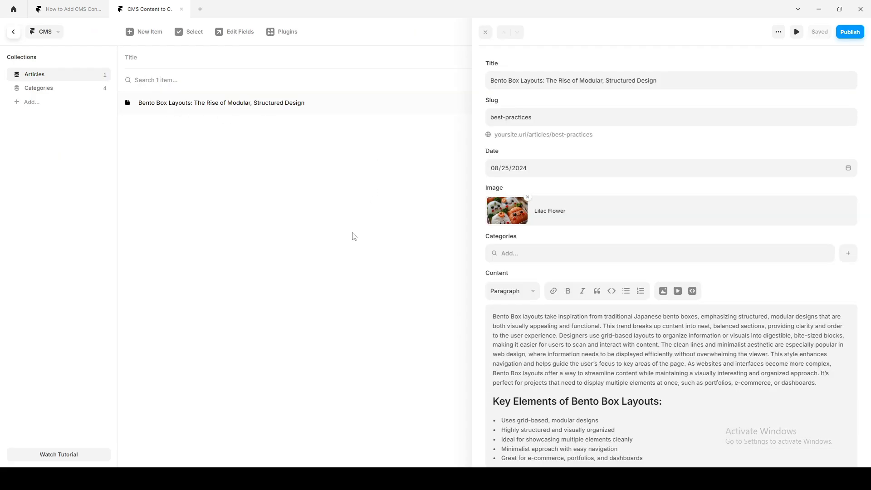
{"action": "key", "text": "Escape"}
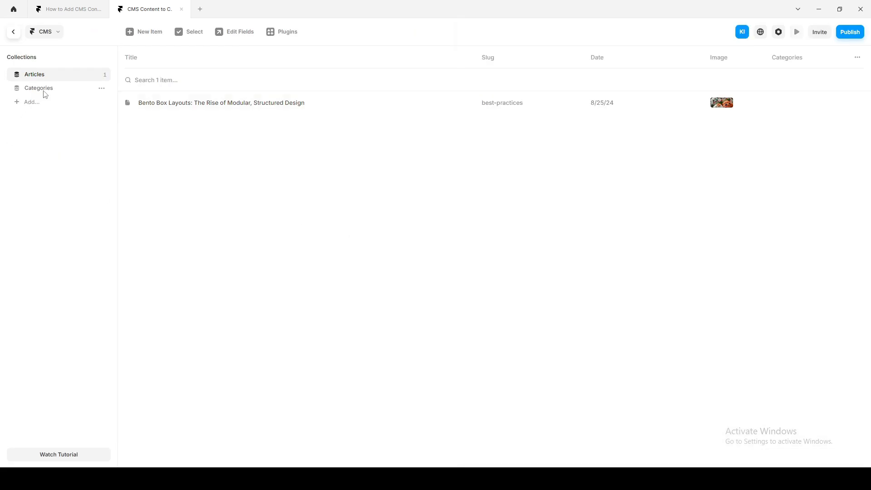
{"action": "left_click", "coordinate": [102, 88]}
{"action": "left_click", "coordinate": [113, 177]}
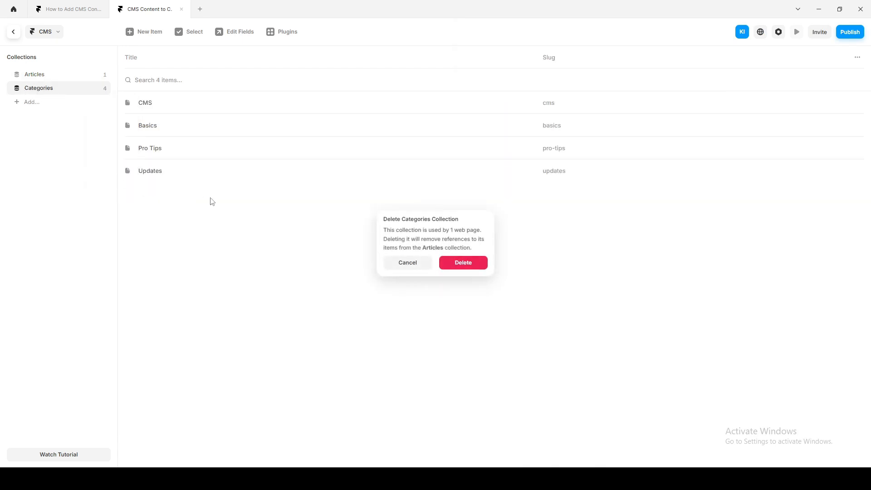
{"action": "left_click", "coordinate": [470, 263]}
Step: Set the Bento Box article's slug to "bento-box-layouts" and duplicate the article in the Articles collection
{"action": "left_click", "coordinate": [160, 105]}
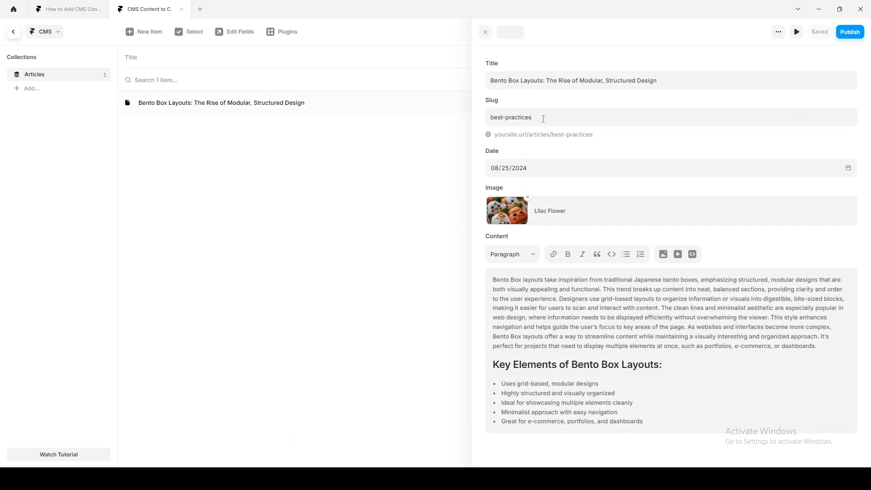
{"action": "left_click", "coordinate": [543, 118]}
{"action": "type", "text": "bento-box-layouts"}
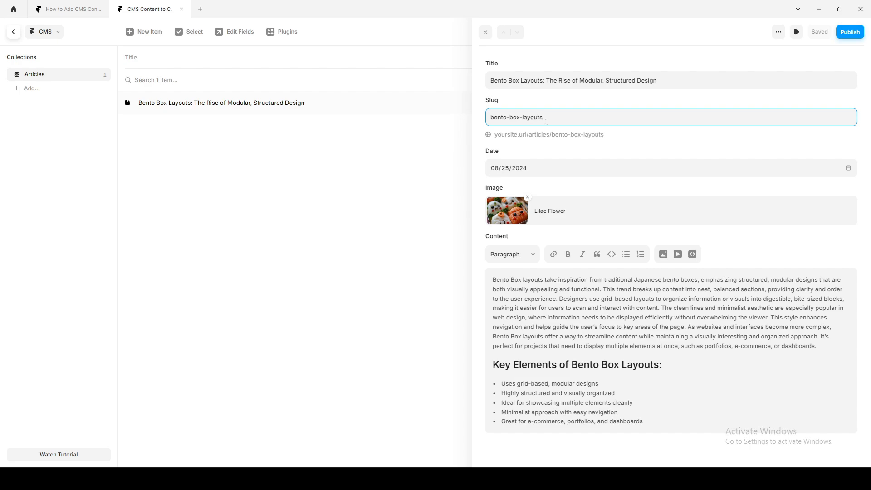
{"action": "left_click", "coordinate": [424, 231]}
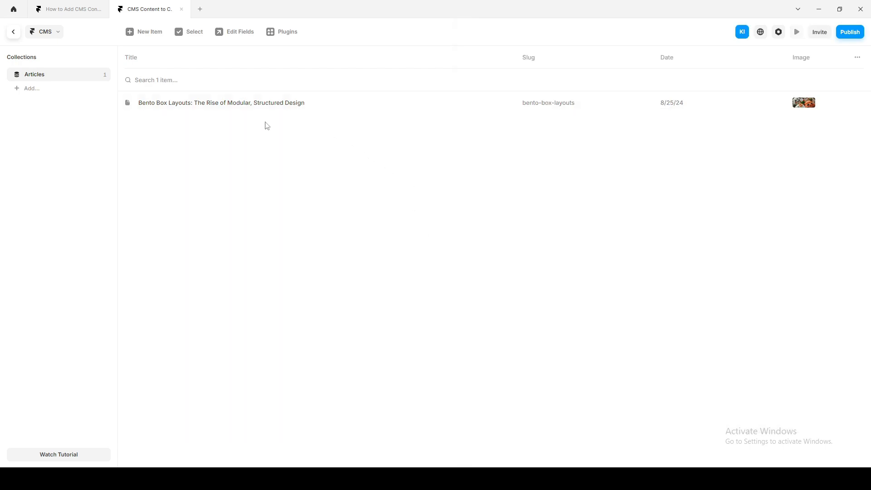
{"action": "right_click", "coordinate": [257, 108]}
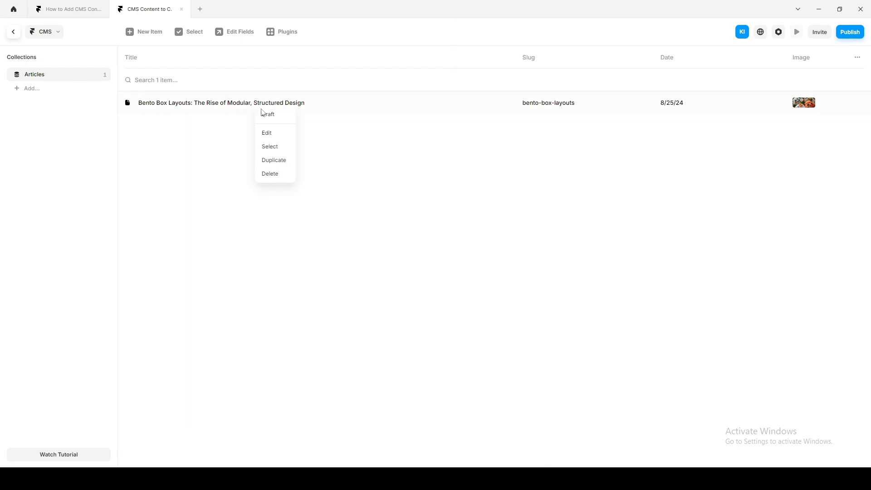
{"action": "left_click", "coordinate": [275, 161]}
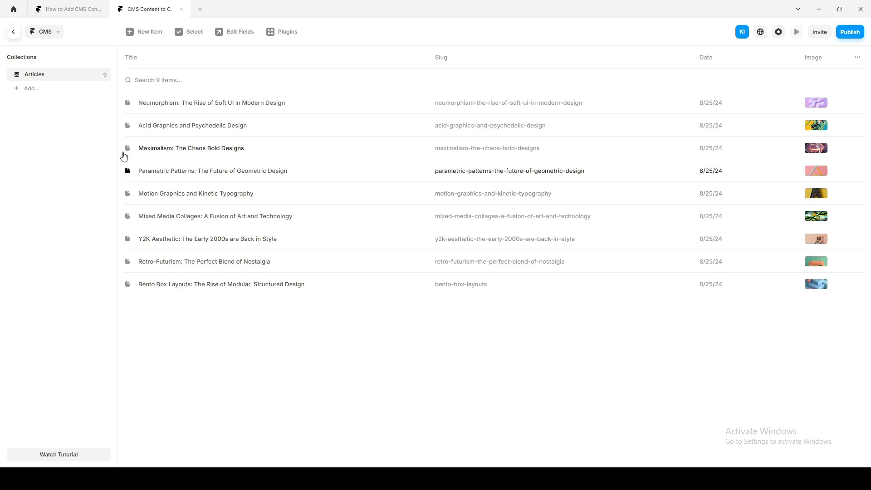
Step: Return to the Home page in the canvas and select the Cart component in the Desktop's Blog section
{"action": "left_click", "coordinate": [13, 34]}
{"action": "left_click", "coordinate": [27, 61]}
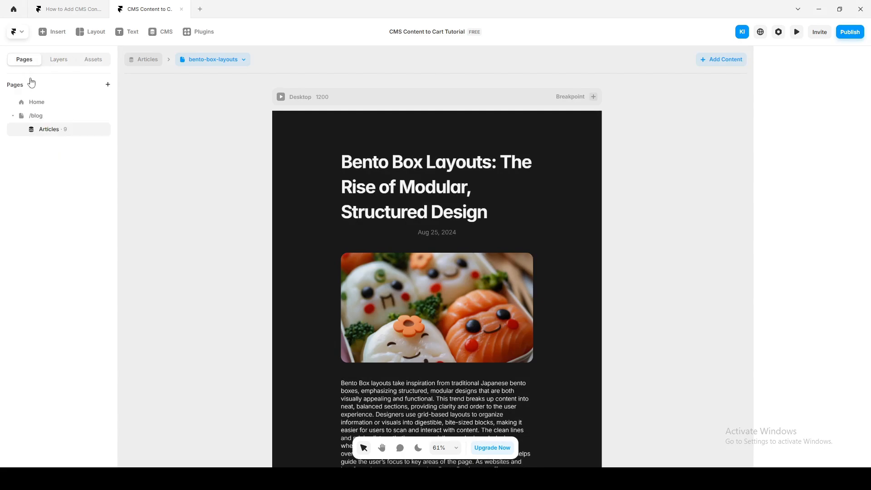
{"action": "left_click", "coordinate": [36, 103]}
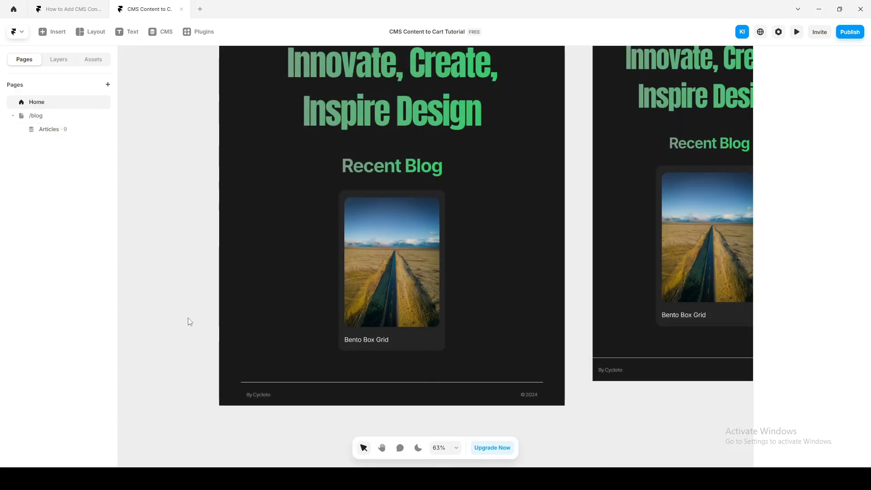
{"action": "left_click", "coordinate": [57, 62]}
{"action": "left_click", "coordinate": [43, 115]}
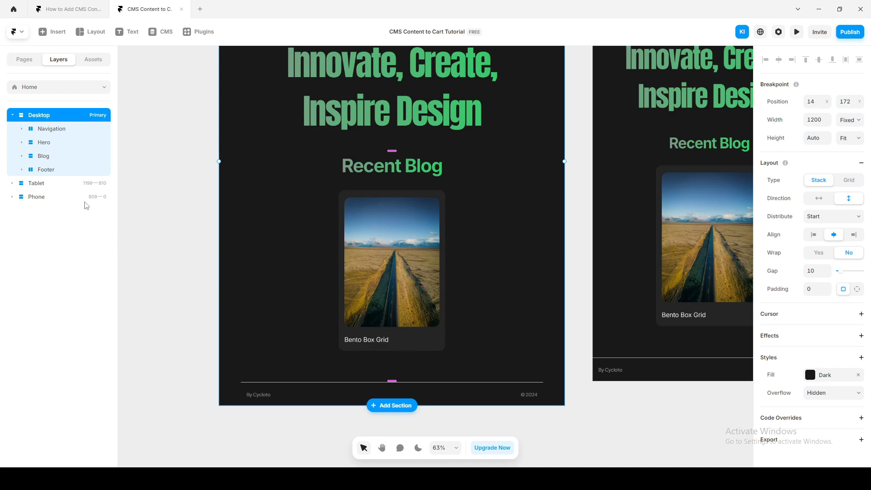
{"action": "left_click", "coordinate": [43, 155]}
{"action": "left_click", "coordinate": [52, 183]}
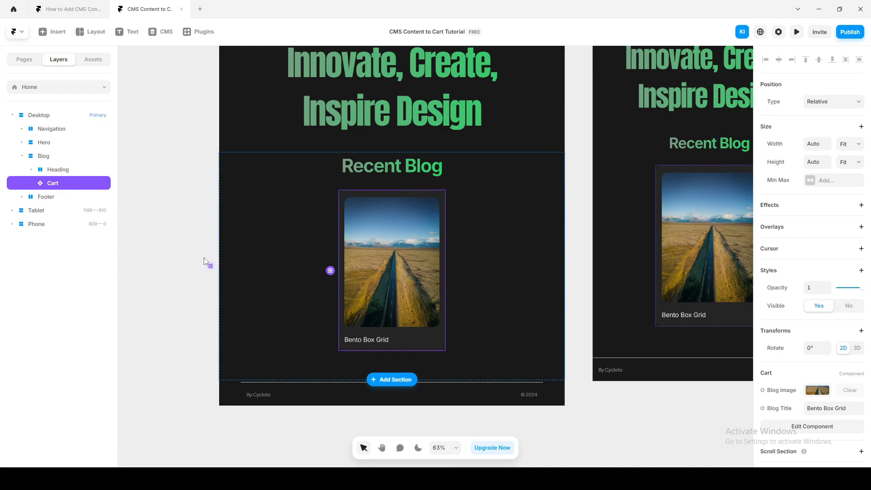
Step: Insert the Articles collection list into the Blog section between the Recent Blog heading and the Cart
{"action": "left_click", "coordinate": [51, 32]}
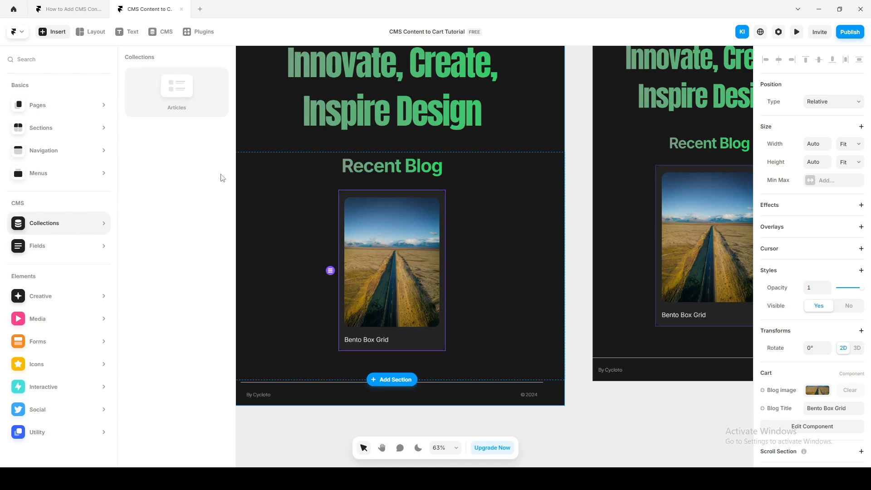
{"action": "left_click", "coordinate": [163, 32]}
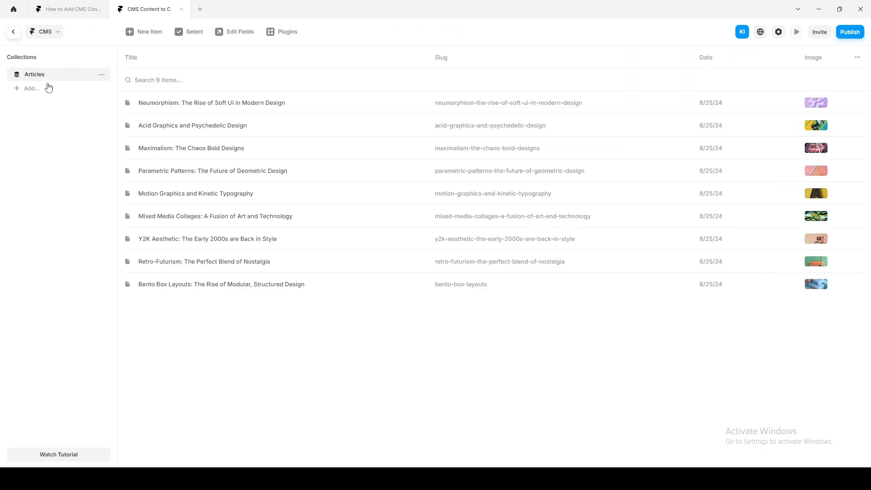
{"action": "left_click", "coordinate": [13, 32]}
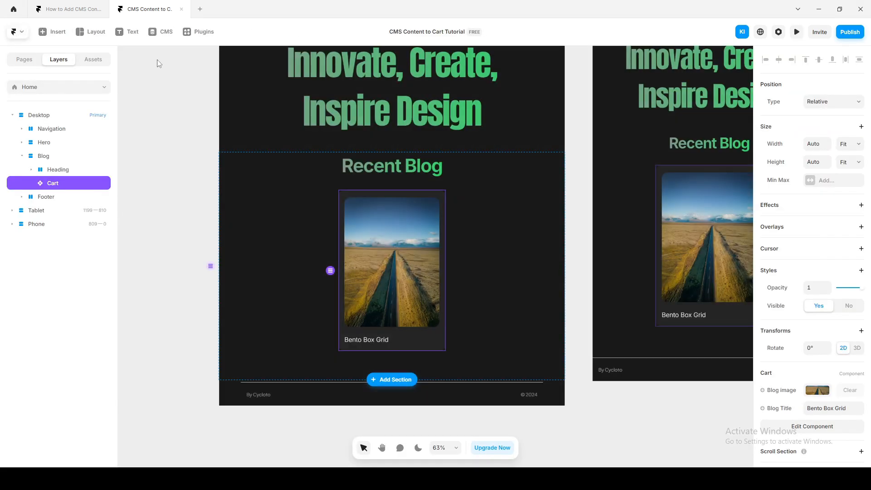
{"action": "left_click", "coordinate": [45, 32]}
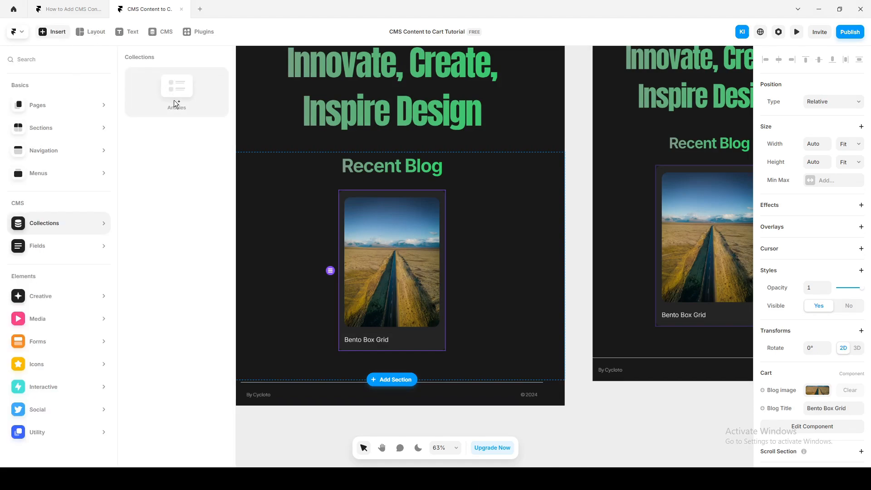
{"action": "left_click_drag", "start_coordinate": [174, 103], "coordinate": [389, 189]}
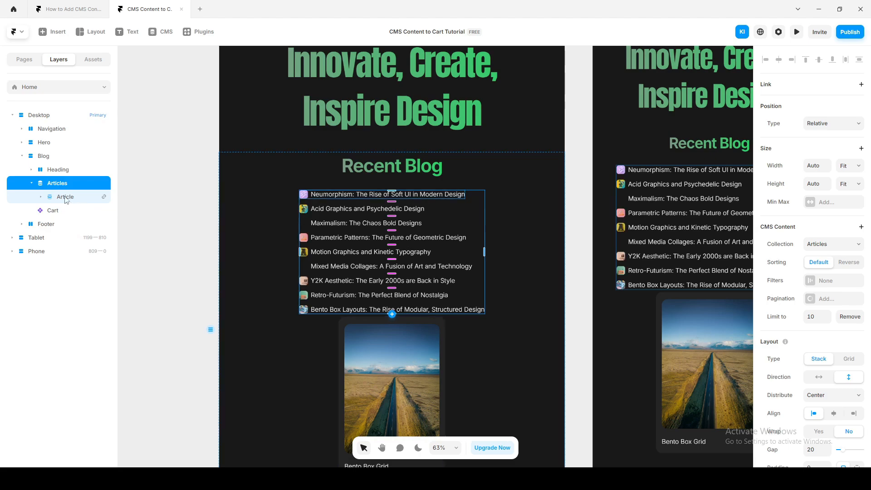
Step: Delete the default Article item from the Articles collection list and move the Cart component into the list
{"action": "left_click", "coordinate": [65, 198]}
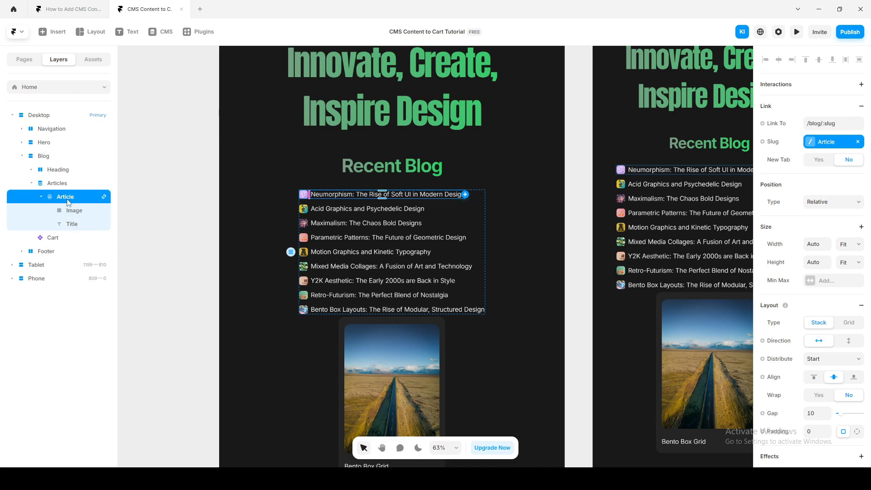
{"action": "key", "text": "Delete"}
{"action": "left_click", "coordinate": [36, 200]}
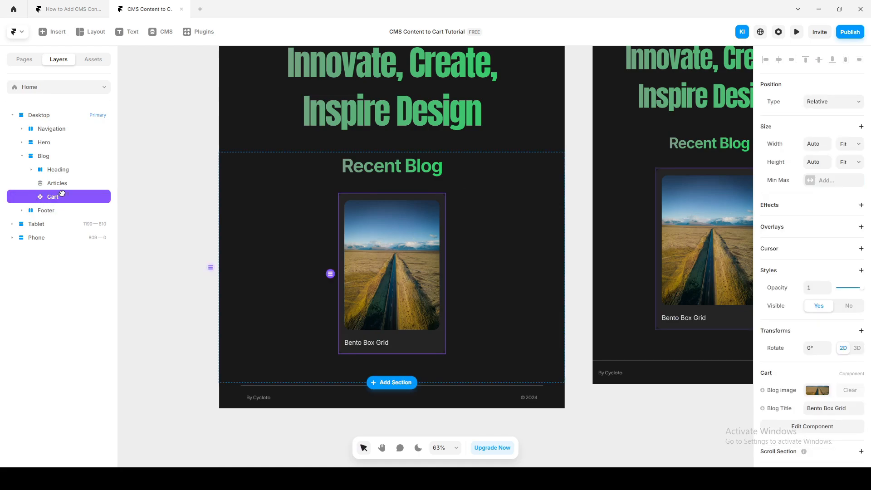
{"action": "left_click_drag", "start_coordinate": [62, 193], "coordinate": [62, 186]}
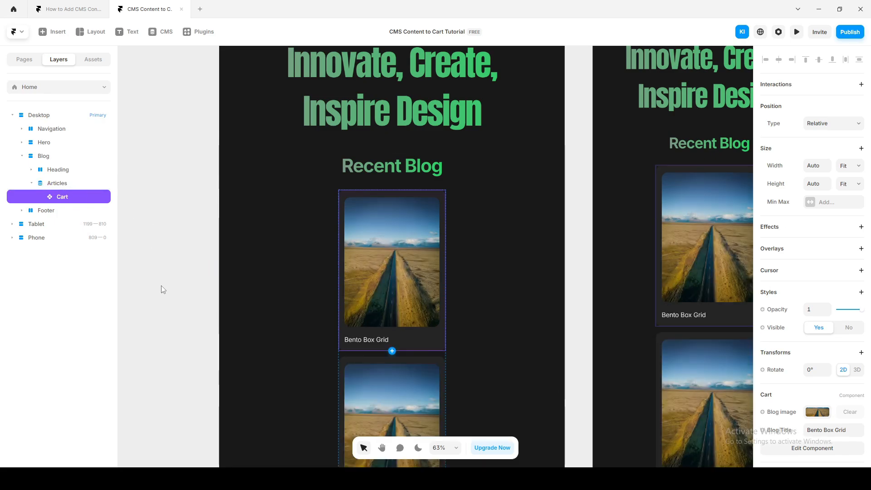
Step: Examine the repeated Cart cards in the Recent Blog section across the Desktop, Tablet and Phone layouts
{"action": "scroll", "coordinate": [162, 288], "scroll_direction": "down", "scroll_amount": 3}
{"action": "scroll", "coordinate": [164, 289], "scroll_direction": "down", "scroll_amount": 5}
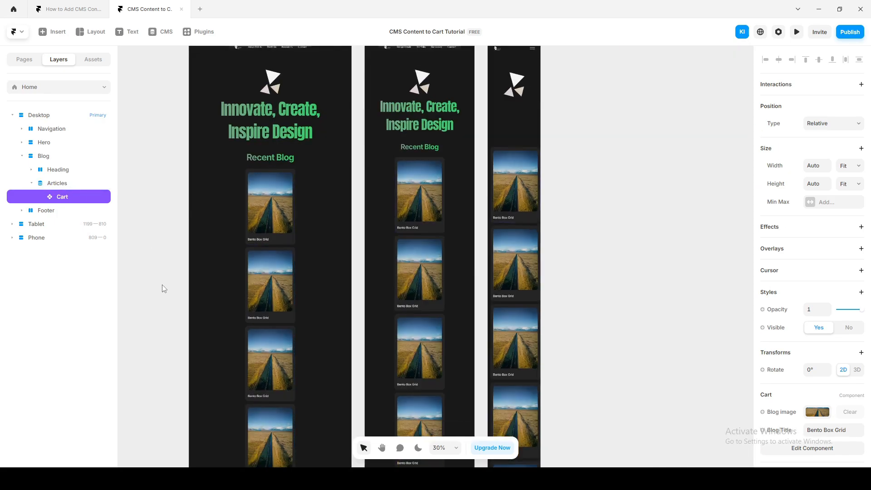
{"action": "scroll", "coordinate": [162, 290], "scroll_direction": "down", "scroll_amount": 3}
{"action": "scroll", "coordinate": [162, 290], "scroll_direction": "down", "scroll_amount": 4}
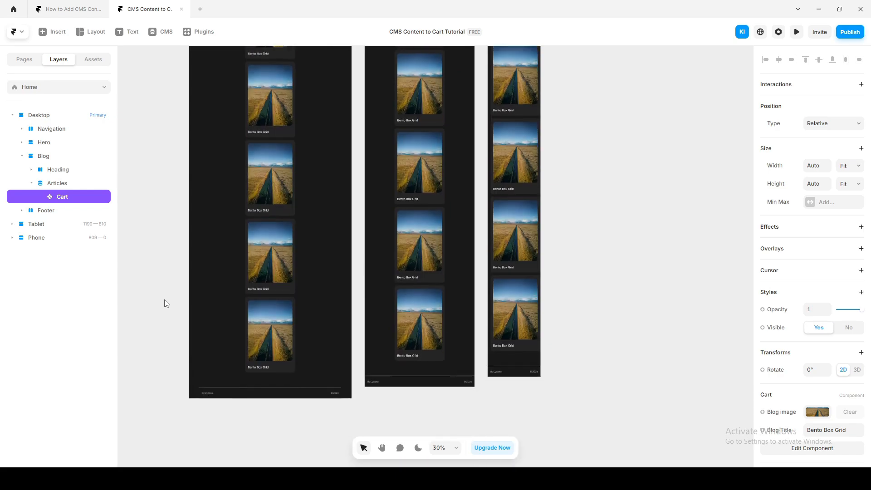
{"action": "scroll", "coordinate": [276, 318], "scroll_direction": "up", "scroll_amount": 2}
{"action": "scroll", "coordinate": [276, 317], "scroll_direction": "up", "scroll_amount": 10}
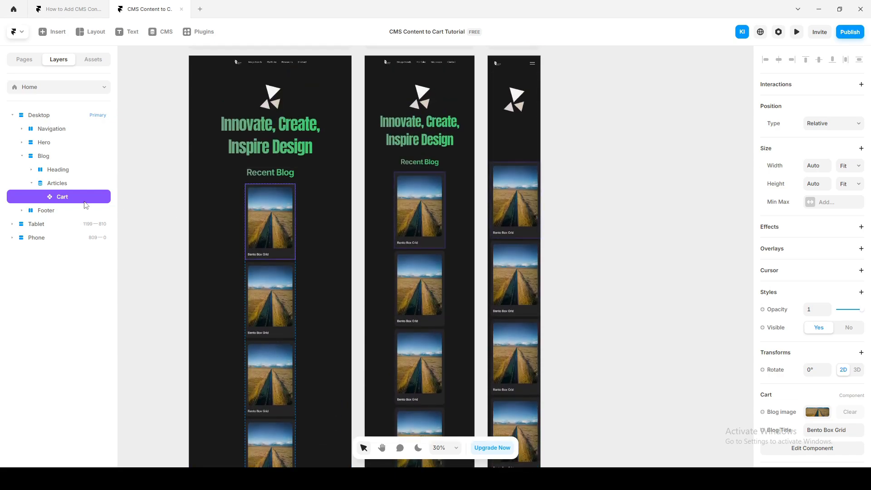
{"action": "left_click", "coordinate": [162, 207]}
{"action": "scroll", "coordinate": [207, 216], "scroll_direction": "left", "scroll_amount": 2}
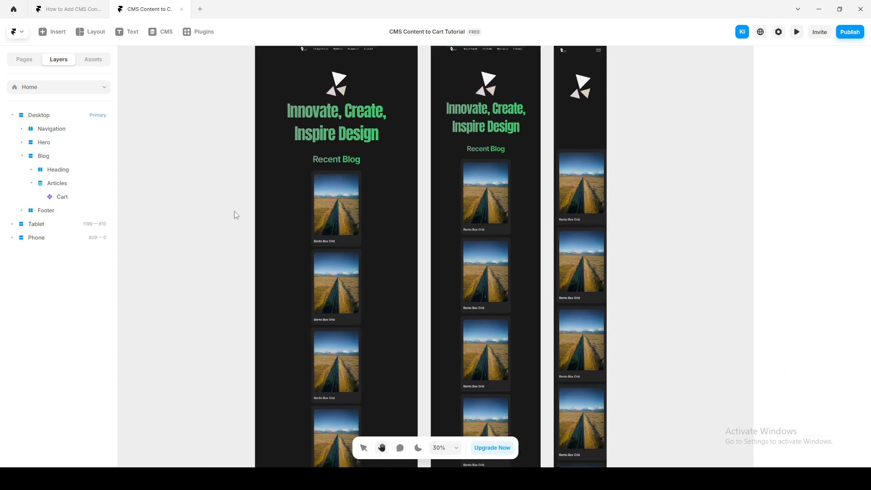
{"action": "scroll", "coordinate": [329, 185], "scroll_direction": "up", "scroll_amount": 5}
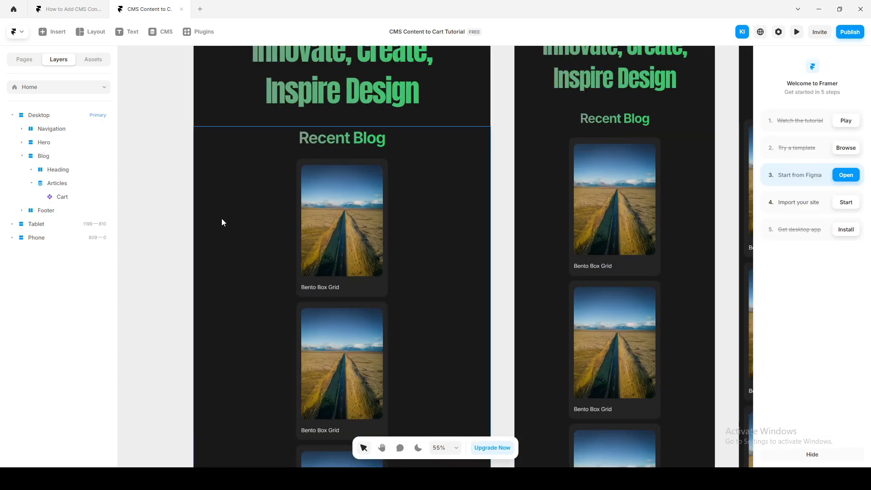
Step: Change the layout of the Articles collection list in the Desktop's Blog section to a grid with 3 columns
{"action": "left_click", "coordinate": [64, 184]}
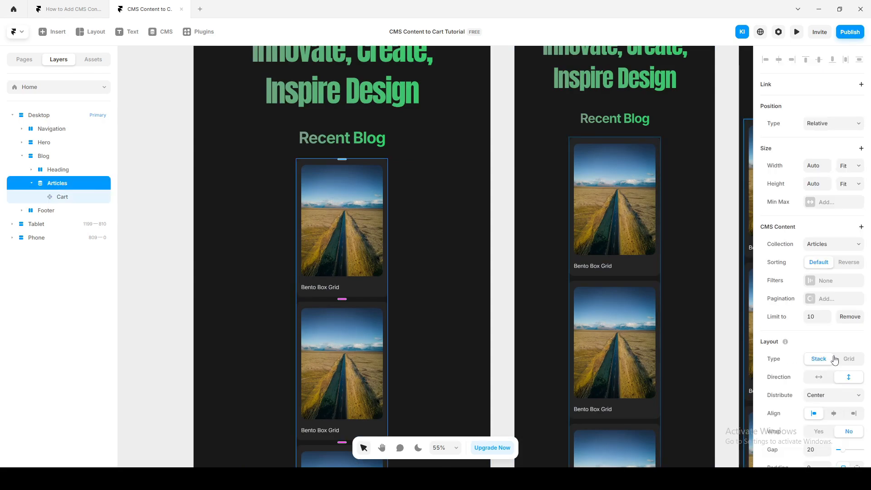
{"action": "scroll", "coordinate": [835, 360], "scroll_direction": "down", "scroll_amount": 2}
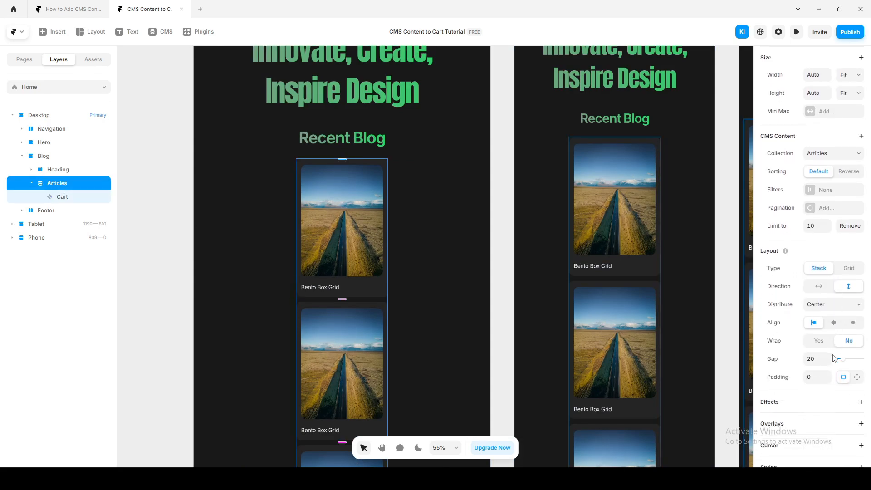
{"action": "left_click", "coordinate": [850, 269]}
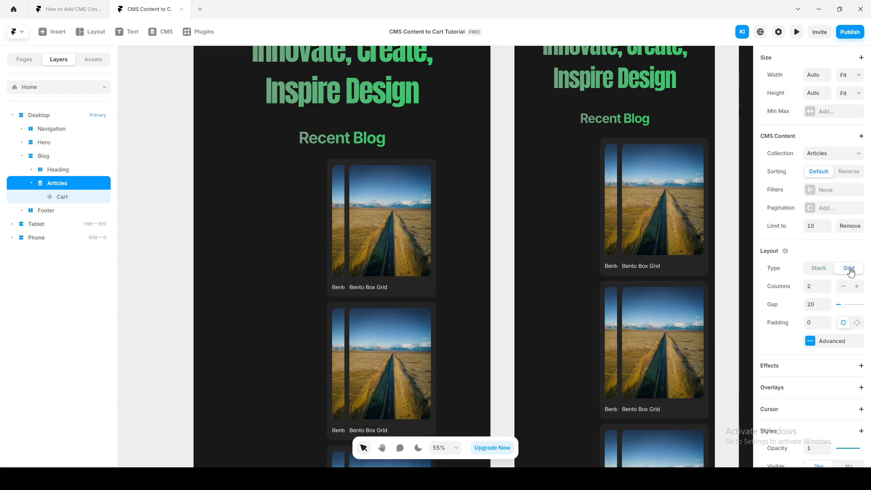
{"action": "left_click", "coordinate": [814, 287]}
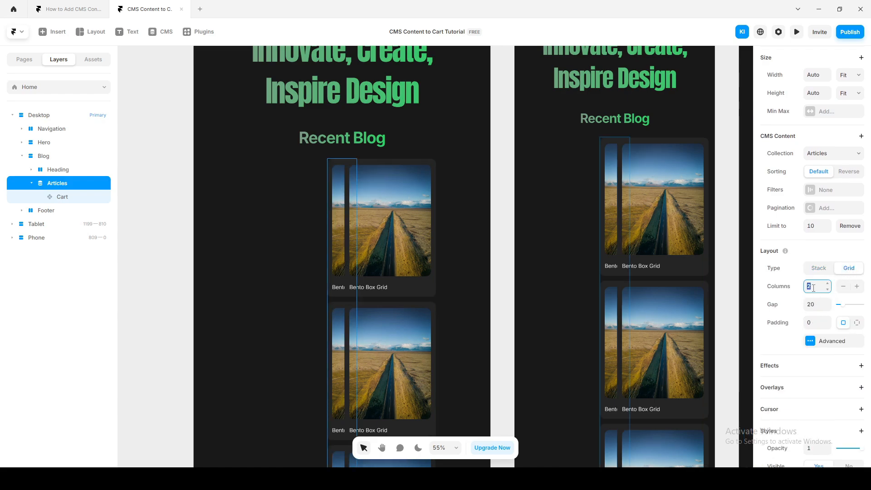
{"action": "type", "text": "3"}
Step: Set the Articles collection list's width to Fill and check the resulting card grid
{"action": "scroll", "coordinate": [813, 290], "scroll_direction": "up", "scroll_amount": 1}
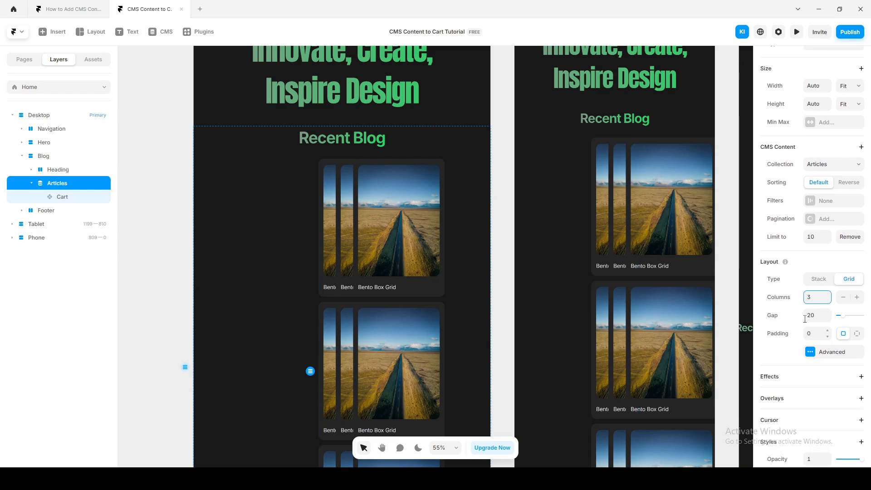
{"action": "left_click", "coordinate": [849, 121]}
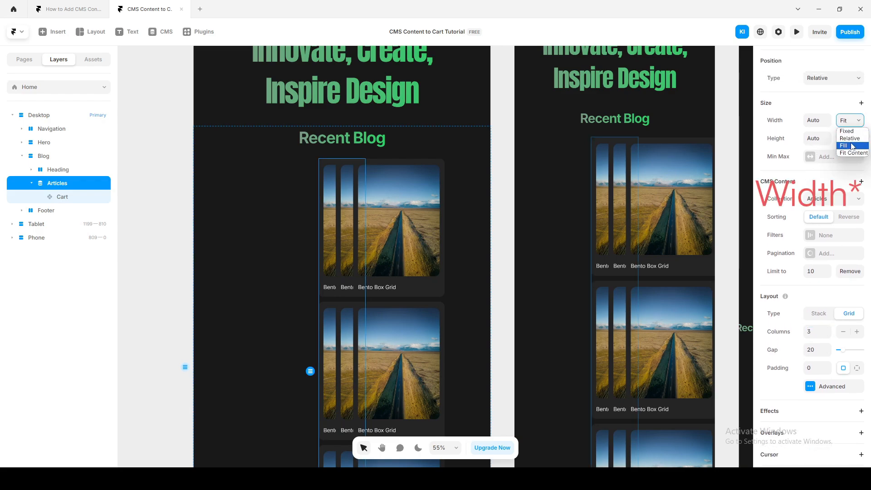
{"action": "left_click", "coordinate": [852, 146]}
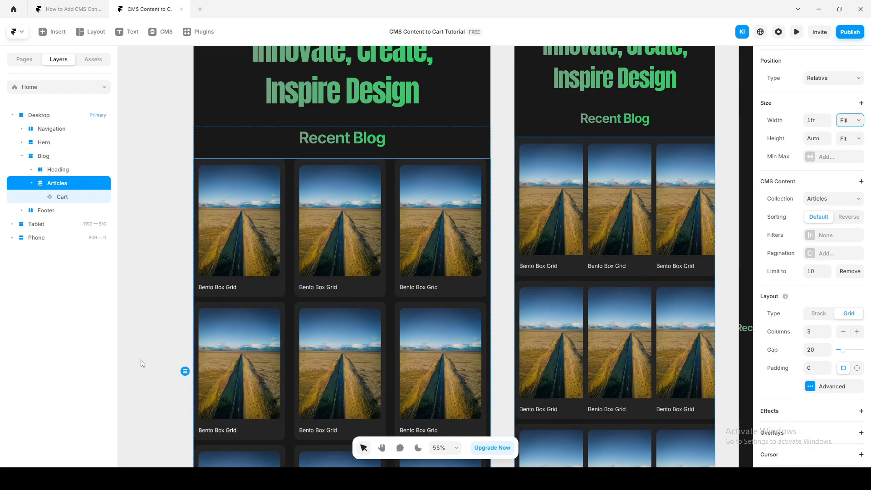
{"action": "scroll", "coordinate": [140, 361], "scroll_direction": "down", "scroll_amount": 3}
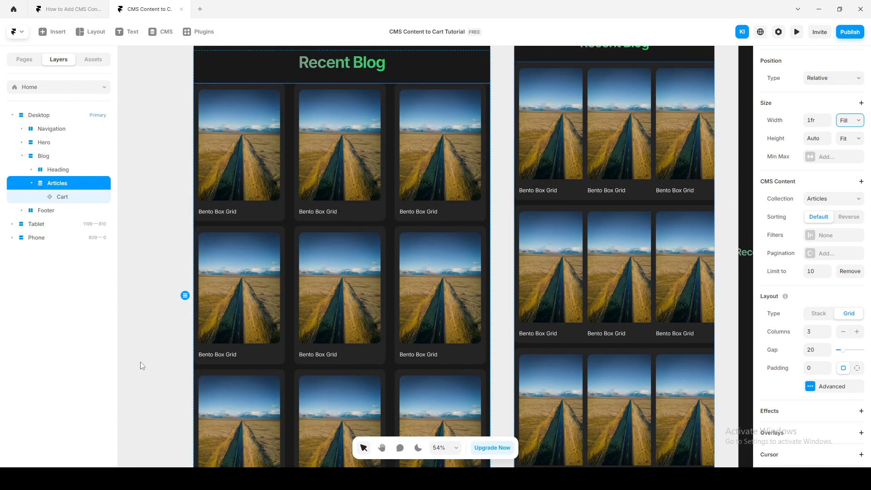
{"action": "scroll", "coordinate": [140, 365], "scroll_direction": "up", "scroll_amount": 3}
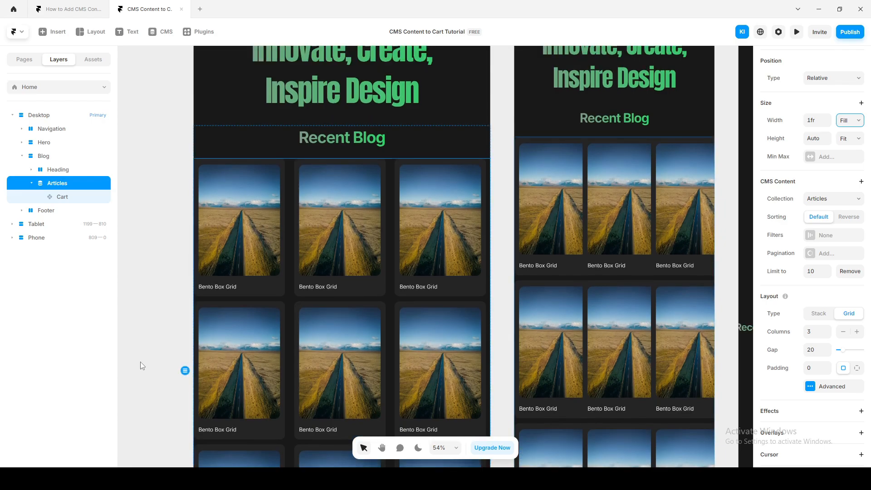
Step: Wrap the Articles collection list in a new stack and rename that stack "All Cart"
{"action": "left_click", "coordinate": [64, 194]}
{"action": "left_click", "coordinate": [59, 181]}
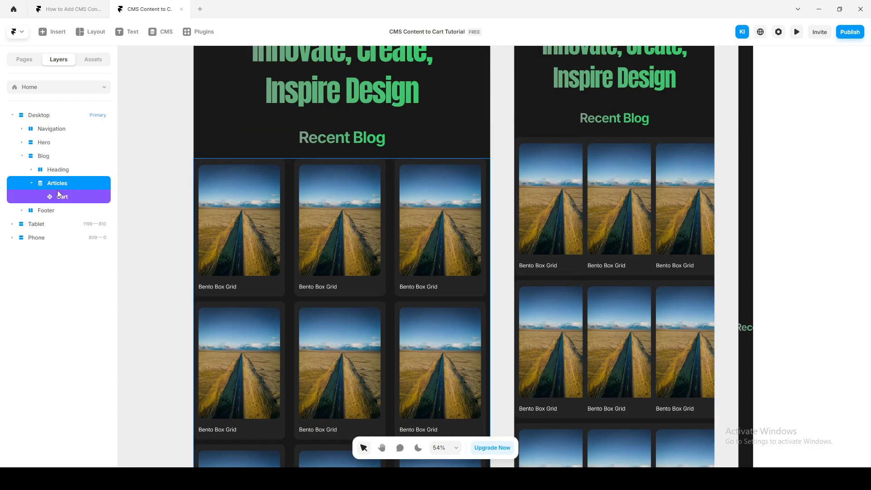
{"action": "right_click", "coordinate": [64, 192]}
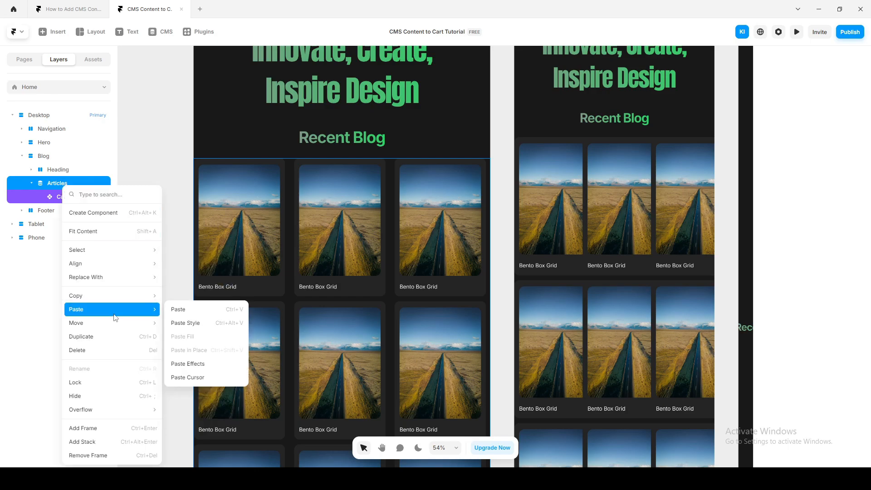
{"action": "left_click", "coordinate": [115, 442]}
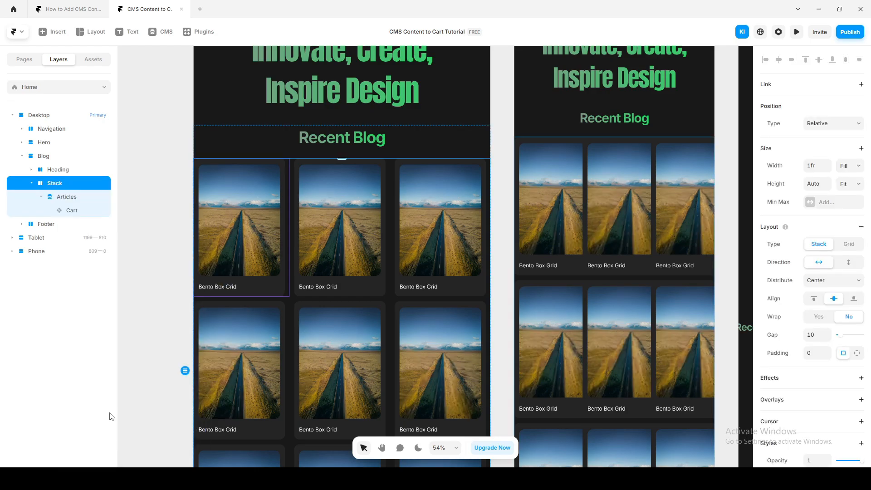
{"action": "double_click", "coordinate": [58, 182]}
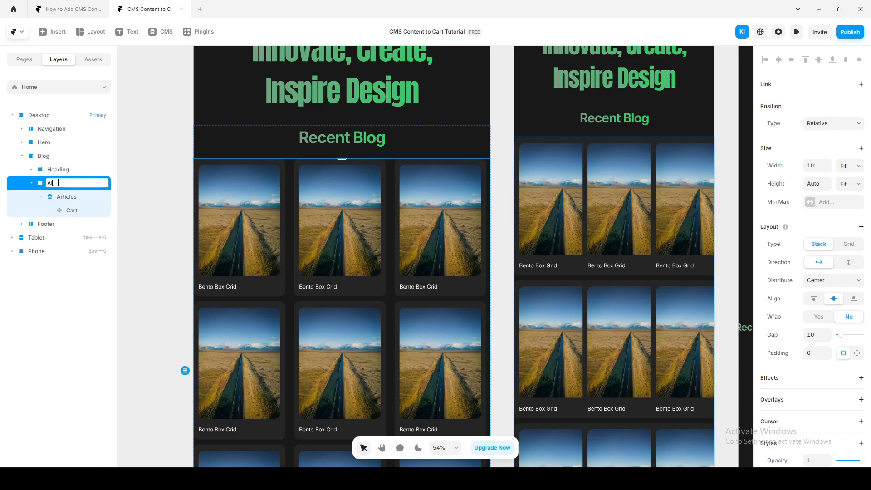
{"action": "type", "text": "All Cart"}
{"action": "key", "text": "Return"}
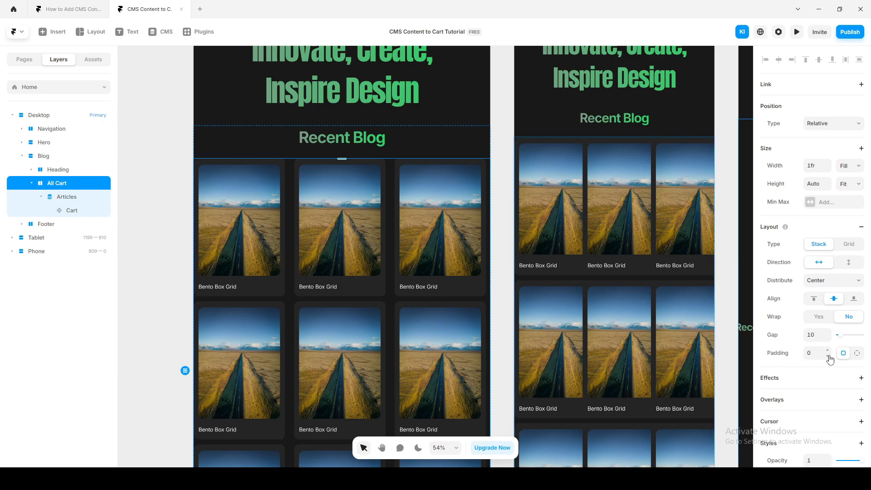
Step: Give the All Cart stack individual side padding of 20 on the right and 20 on the left
{"action": "left_click", "coordinate": [857, 353]}
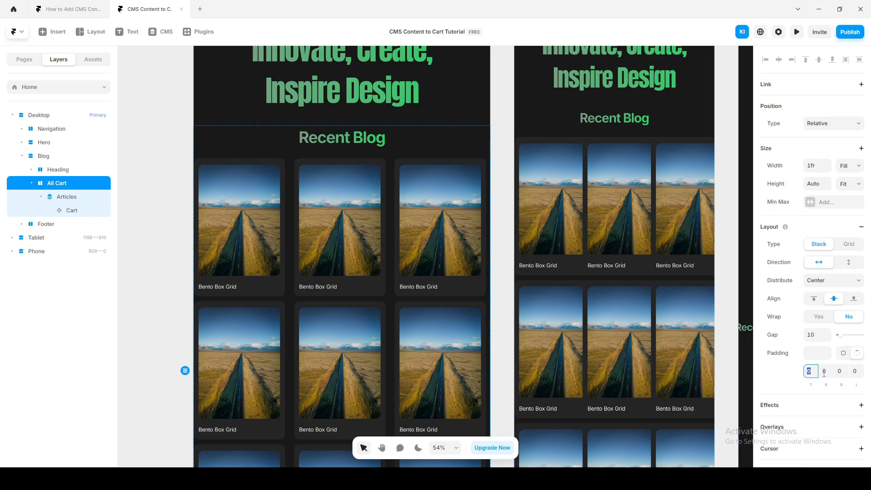
{"action": "left_click", "coordinate": [825, 371]}
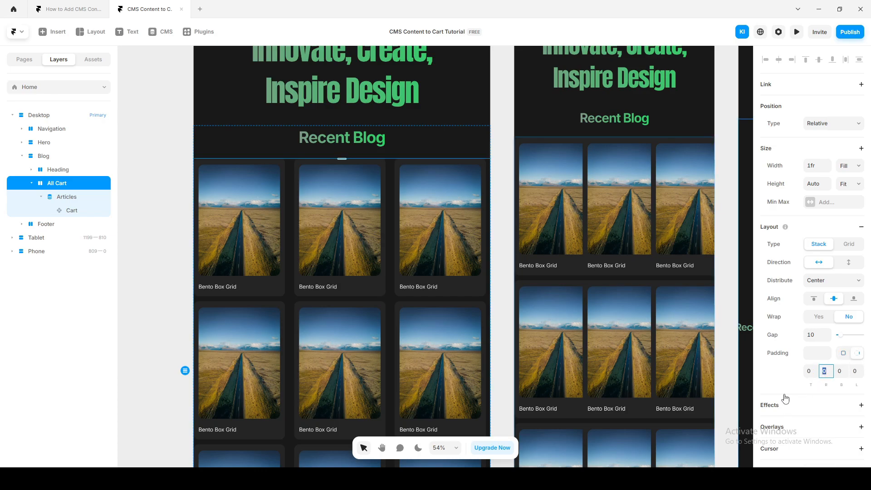
{"action": "left_click", "coordinate": [854, 373]}
{"action": "type", "text": "2"}
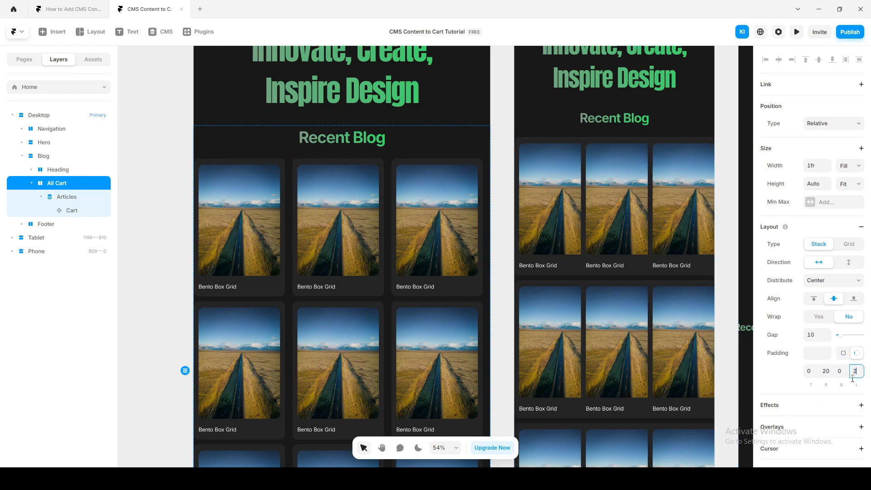
{"action": "type", "text": "0"}
{"action": "left_click", "coordinate": [165, 335]}
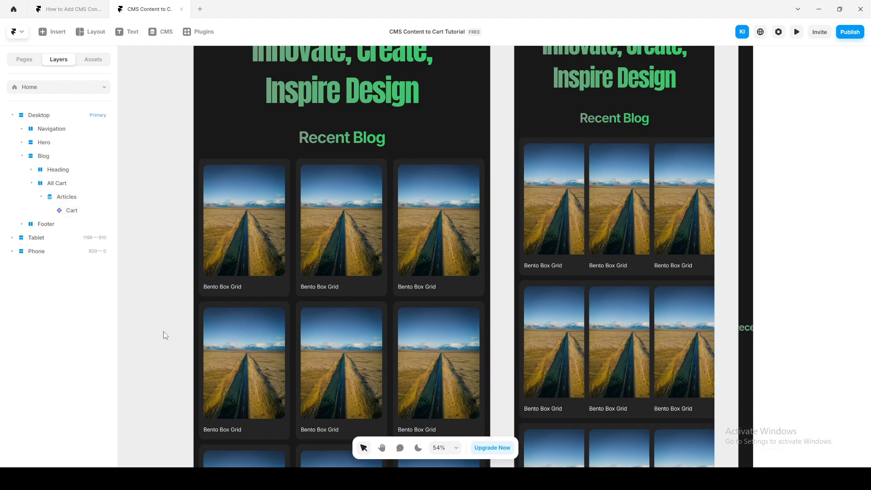
Step: Set the gap between the cards in the Articles collection list's grid to 30
{"action": "scroll", "coordinate": [163, 349], "scroll_direction": "down", "scroll_amount": 1}
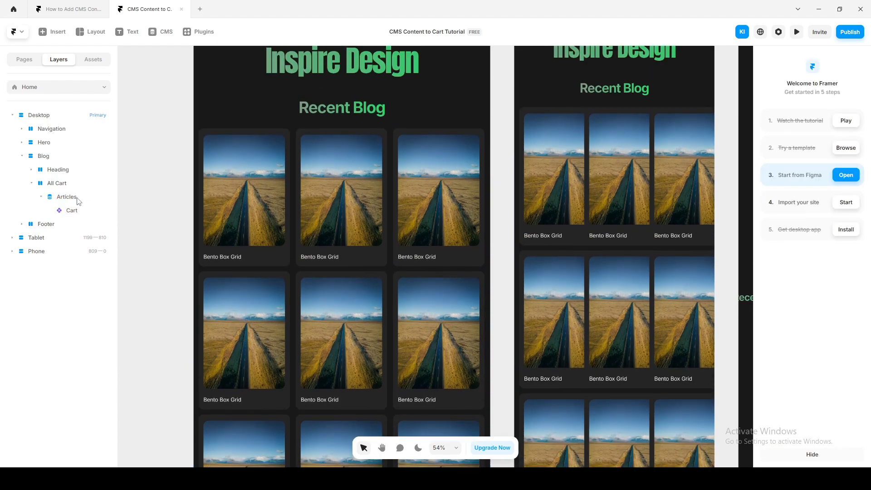
{"action": "left_click", "coordinate": [72, 196]}
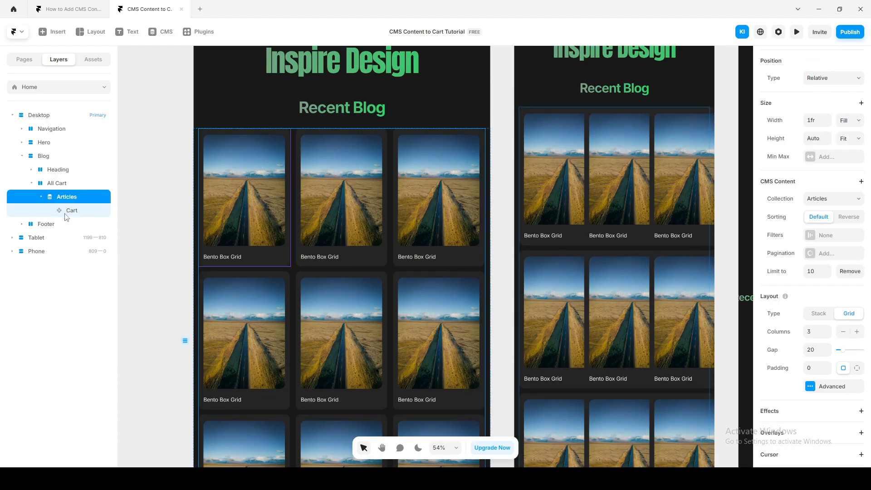
{"action": "left_click", "coordinate": [817, 349]}
{"action": "type", "text": "25"}
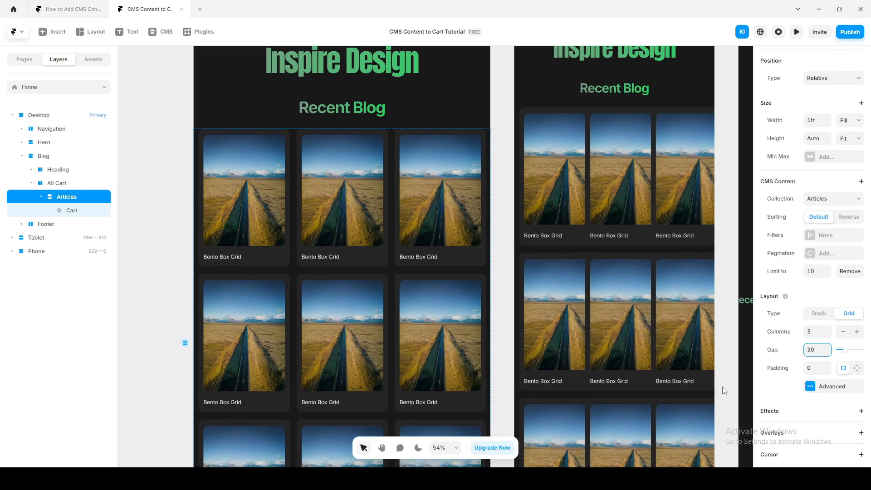
{"action": "left_click", "coordinate": [723, 387]}
Step: Link the Blog image property of the Cart inside the Articles list to the CMS Image variable
{"action": "left_click", "coordinate": [239, 204]}
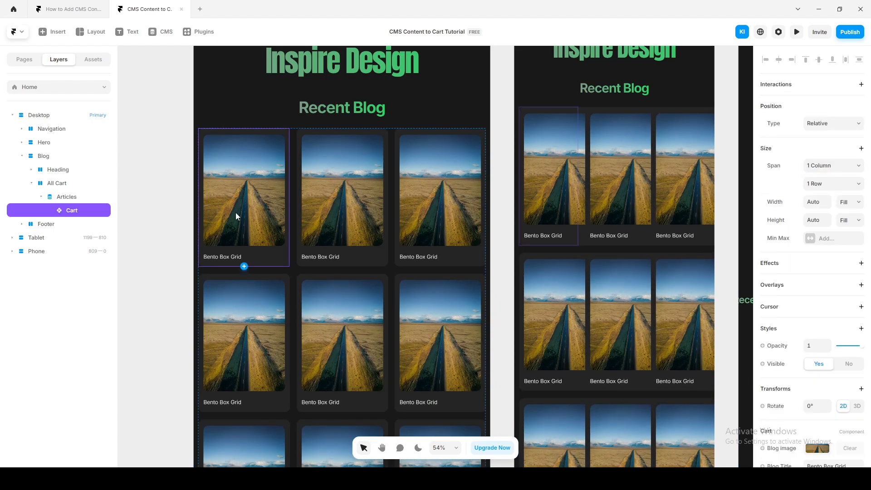
{"action": "scroll", "coordinate": [808, 323], "scroll_direction": "down", "scroll_amount": 2}
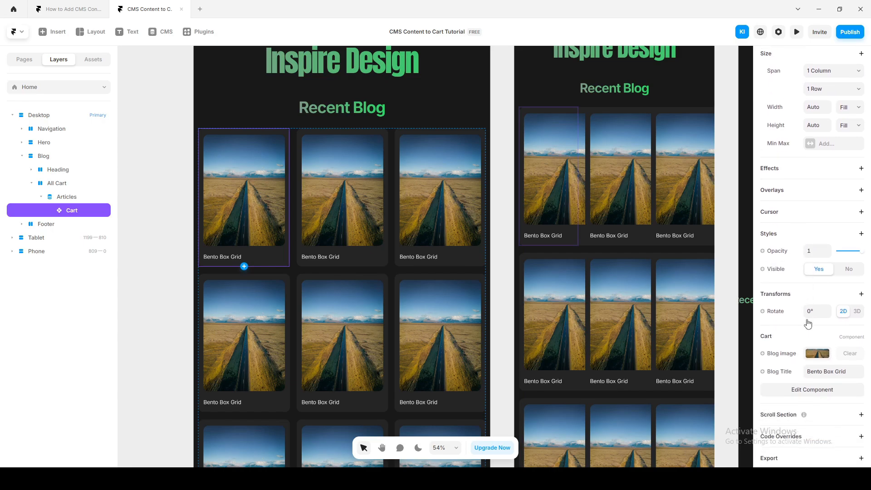
{"action": "left_click", "coordinate": [778, 346]}
{"action": "mouse_move", "coordinate": [785, 361]}
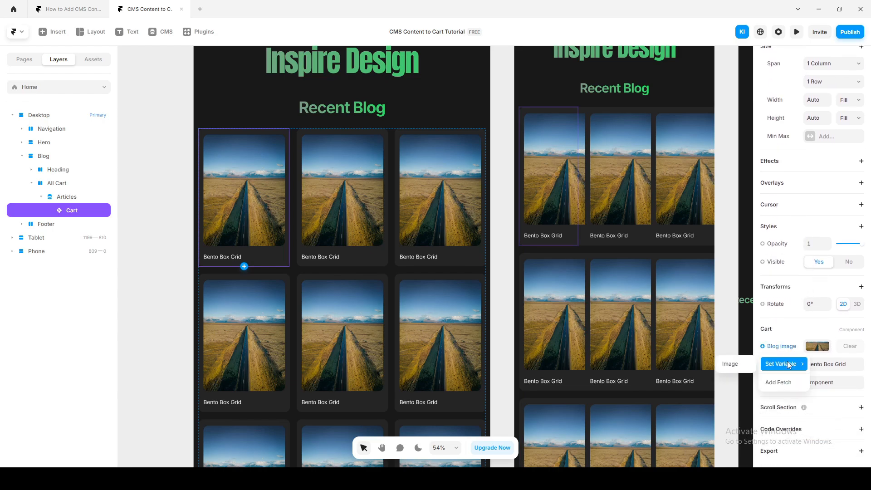
{"action": "left_click", "coordinate": [733, 364]}
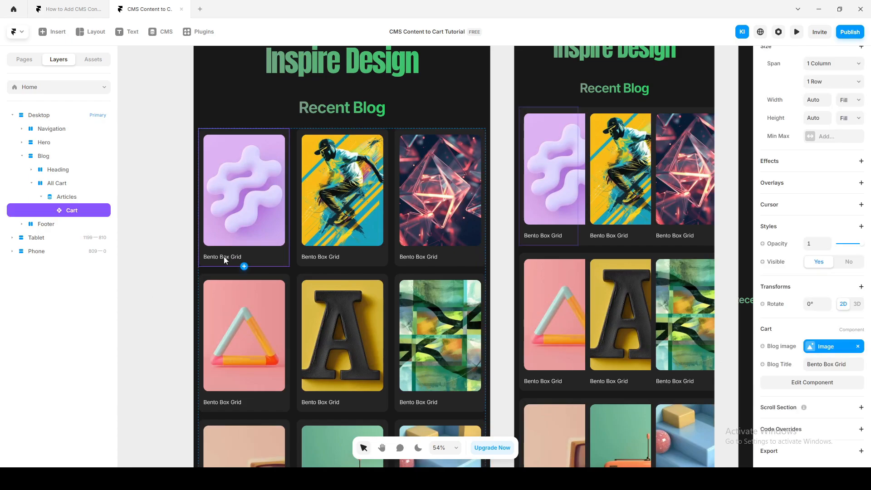
Step: Link the Cart's Blog Title property to the CMS Title variable
{"action": "left_click", "coordinate": [778, 368]}
{"action": "mouse_move", "coordinate": [789, 406]}
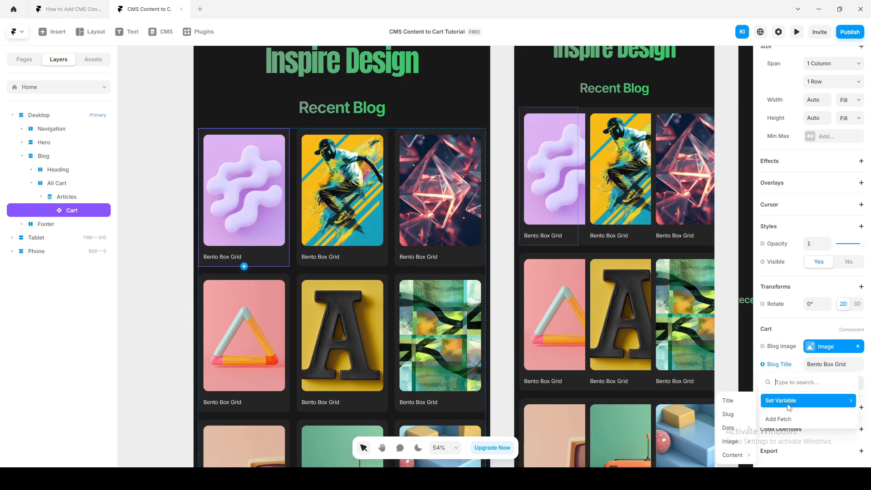
{"action": "left_click", "coordinate": [735, 403]}
Step: Open the Articles collection in the CMS and review its fields and the content of the Neumorphism article
{"action": "left_click", "coordinate": [162, 31]}
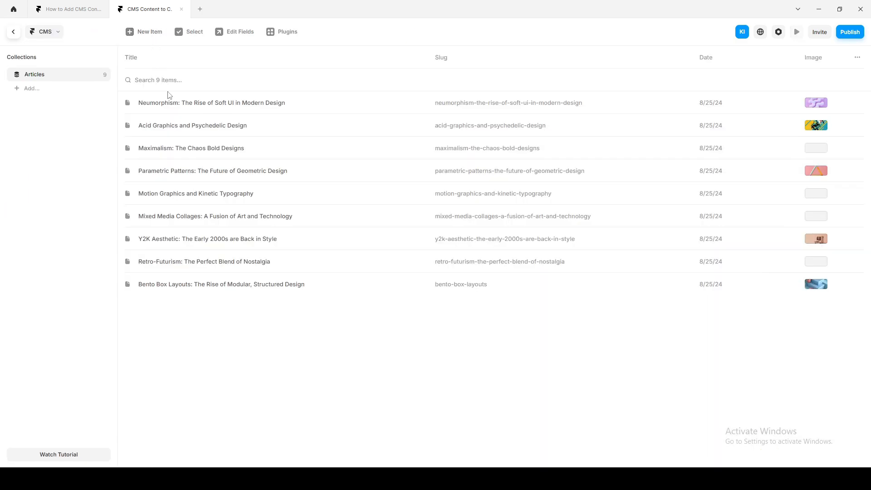
{"action": "left_click", "coordinate": [234, 33]}
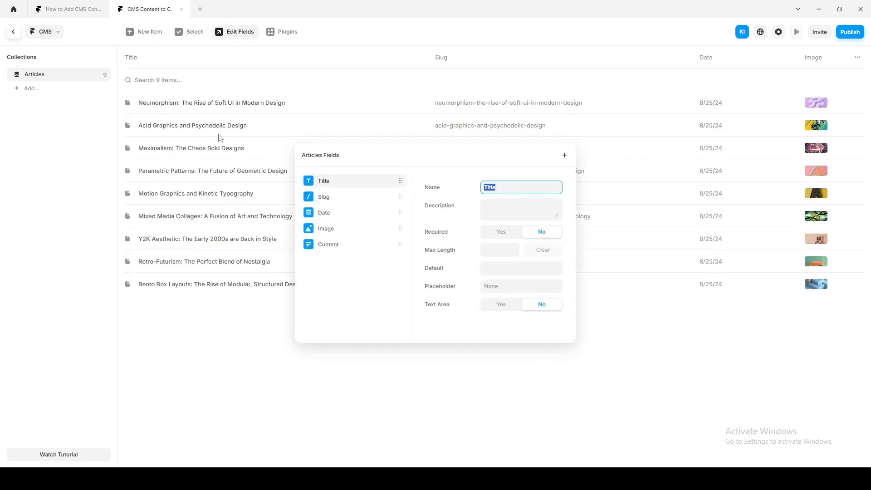
{"action": "left_click", "coordinate": [191, 104]}
{"action": "left_click", "coordinate": [191, 104]}
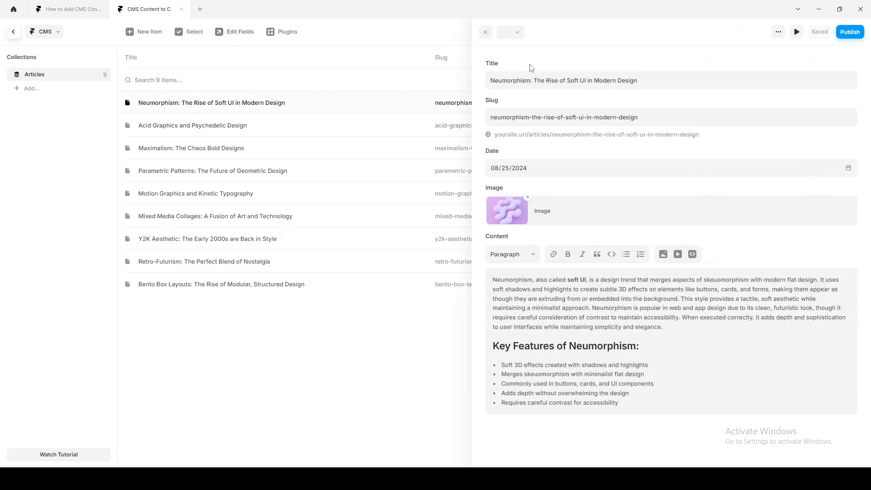
{"action": "left_click", "coordinate": [265, 350]}
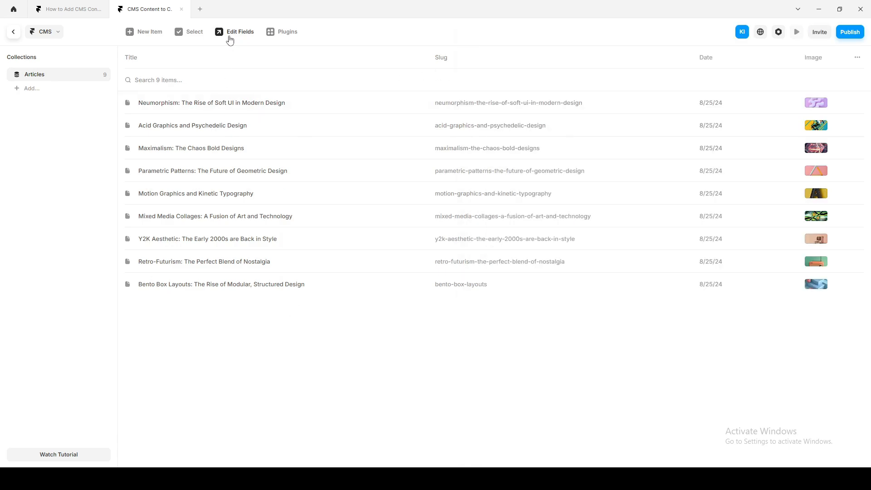
Step: Rename the Title field of the Articles collection to Blog Title
{"action": "left_click", "coordinate": [230, 38]}
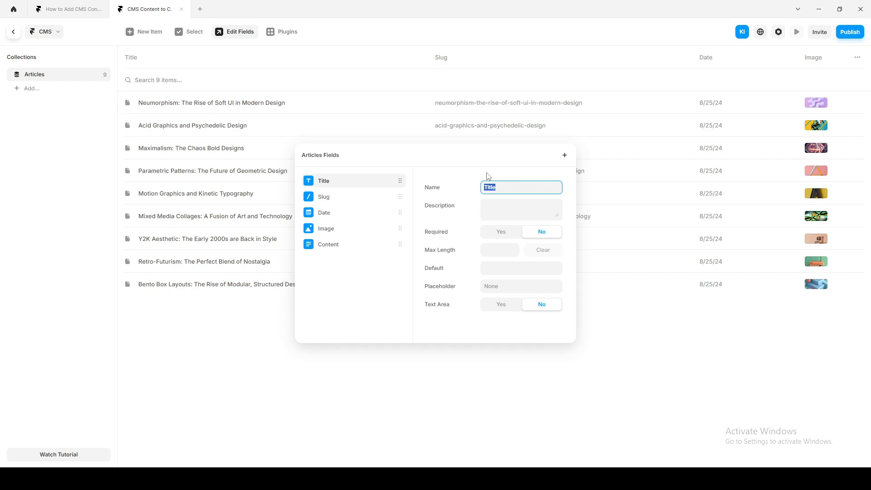
{"action": "key", "text": "Left"}
{"action": "type", "text": "Blog"}
{"action": "left_click", "coordinate": [372, 433]}
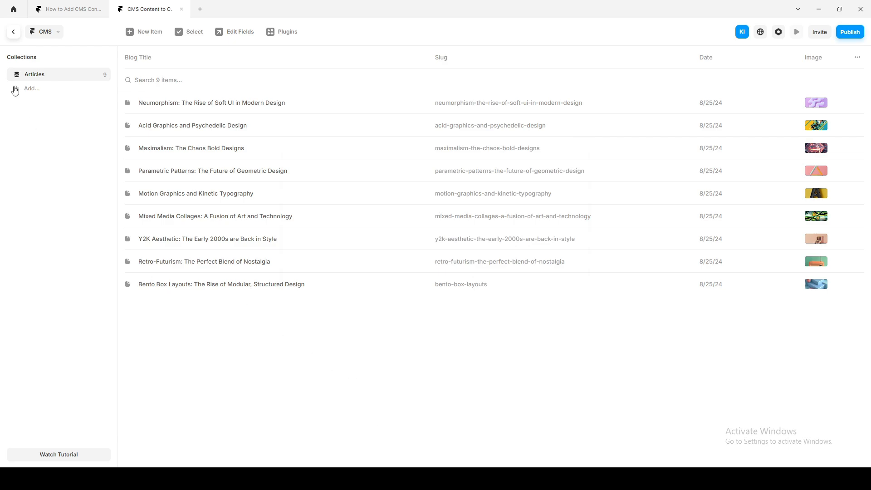
Step: Return to the Home page canvas and link the Cart's Blog Title property to the CMS Blog Title variable
{"action": "left_click", "coordinate": [13, 33]}
{"action": "left_click", "coordinate": [259, 256]}
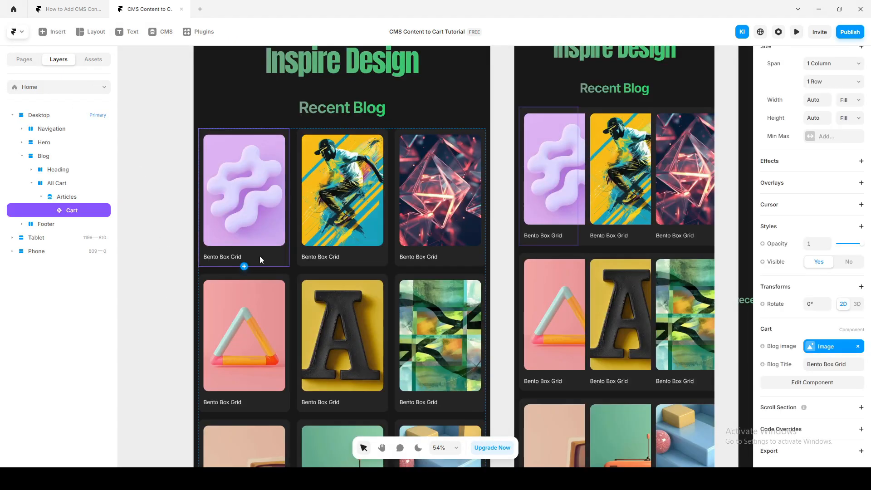
{"action": "left_click", "coordinate": [774, 370]}
{"action": "mouse_move", "coordinate": [772, 400]}
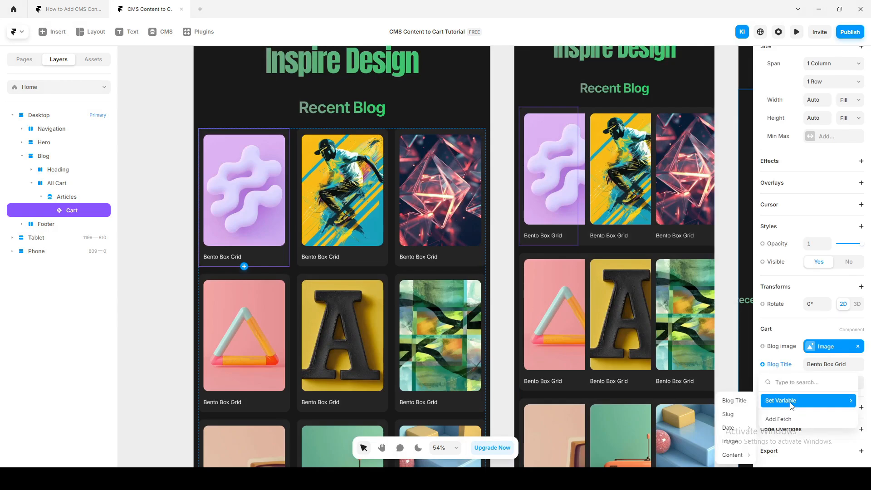
{"action": "left_click", "coordinate": [734, 401]}
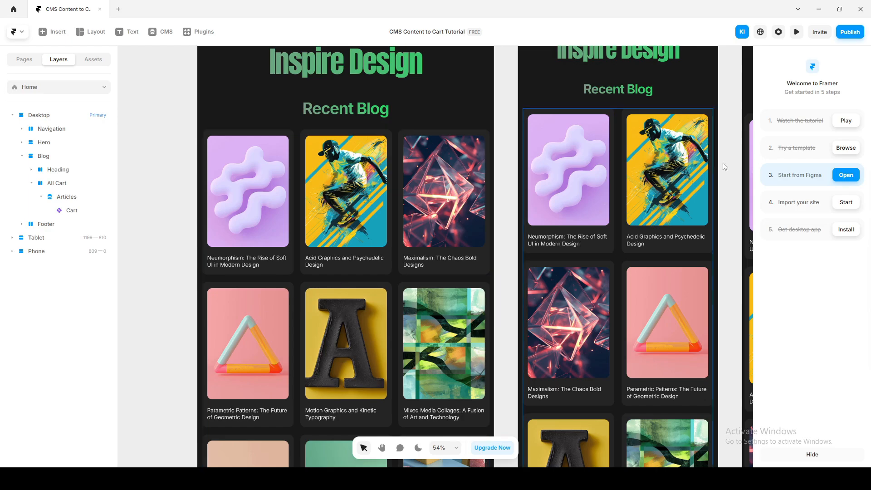
Step: Preview the desktop page and check the images and titles of the Recent Blog cards
{"action": "left_click", "coordinate": [796, 32]}
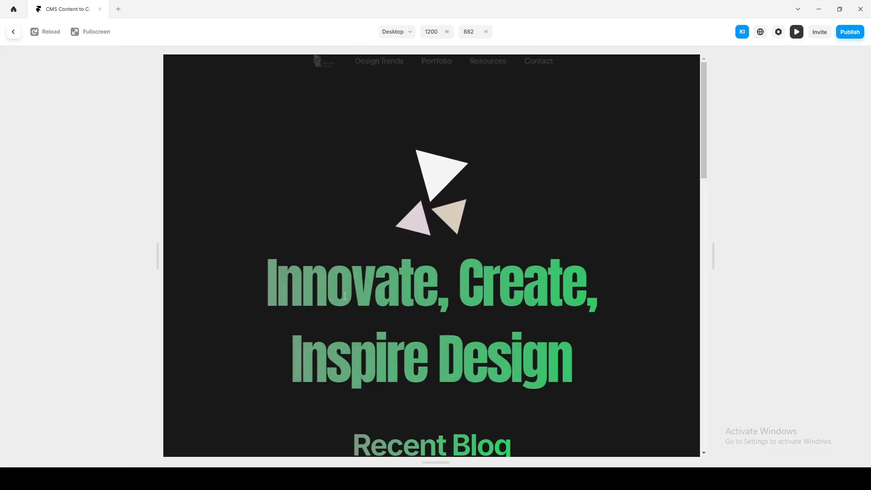
{"action": "scroll", "coordinate": [309, 331], "scroll_direction": "down", "scroll_amount": 4}
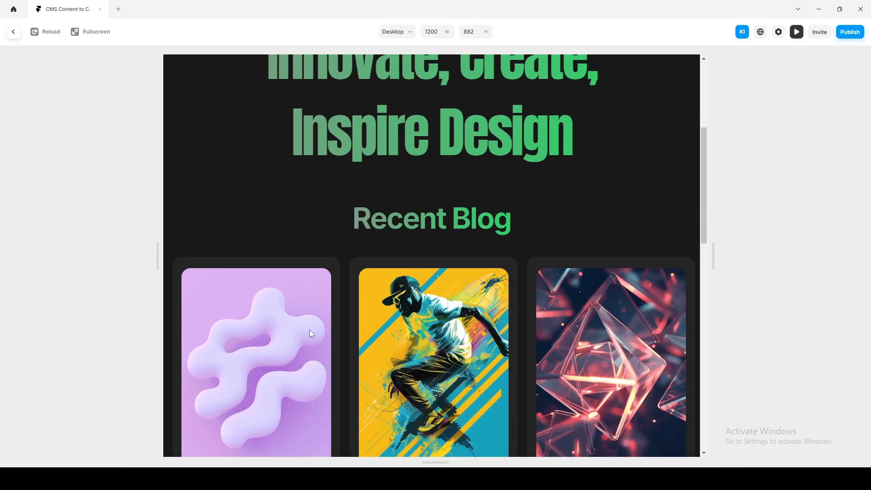
{"action": "scroll", "coordinate": [308, 330], "scroll_direction": "down", "scroll_amount": 1}
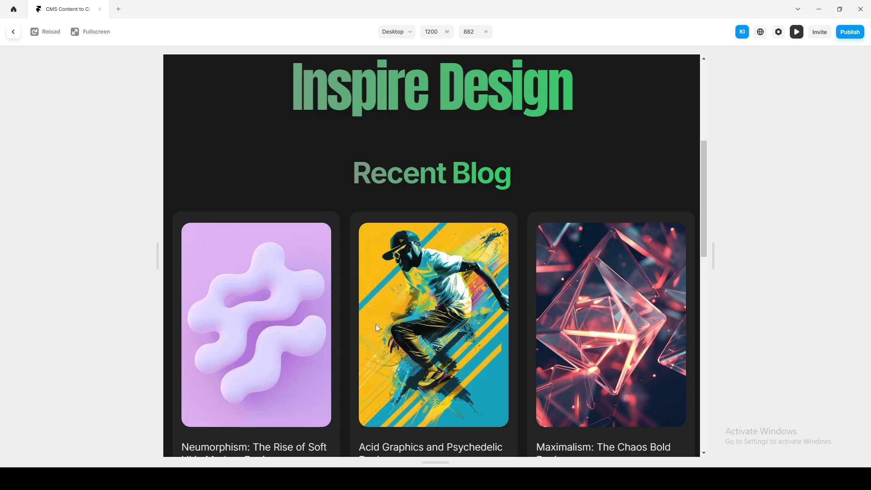
{"action": "scroll", "coordinate": [376, 324], "scroll_direction": "down", "scroll_amount": 1}
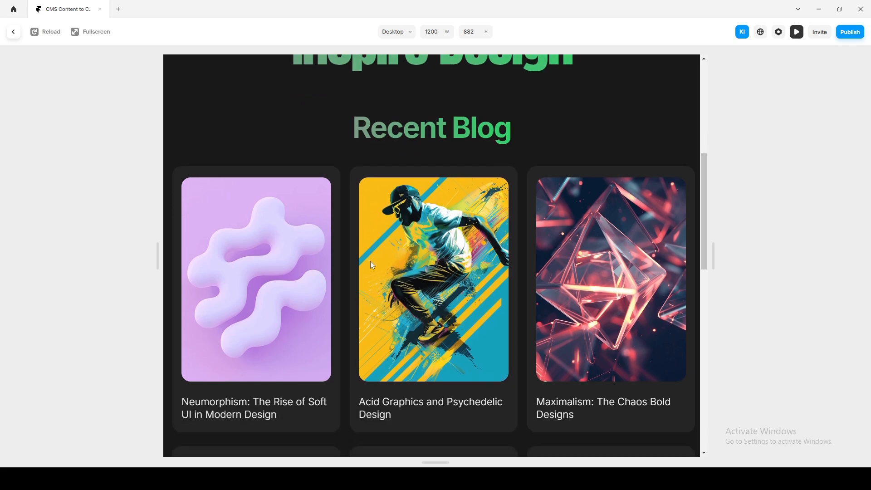
{"action": "left_click", "coordinate": [13, 32]}
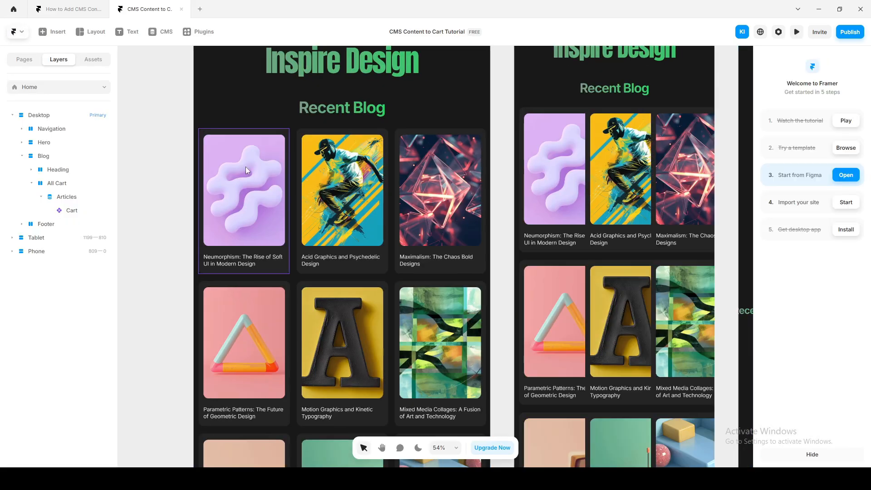
Step: Add a link to the Cart component's primary variant, create a variable for its Link To property, and return to the Home page
{"action": "double_click", "coordinate": [245, 166]}
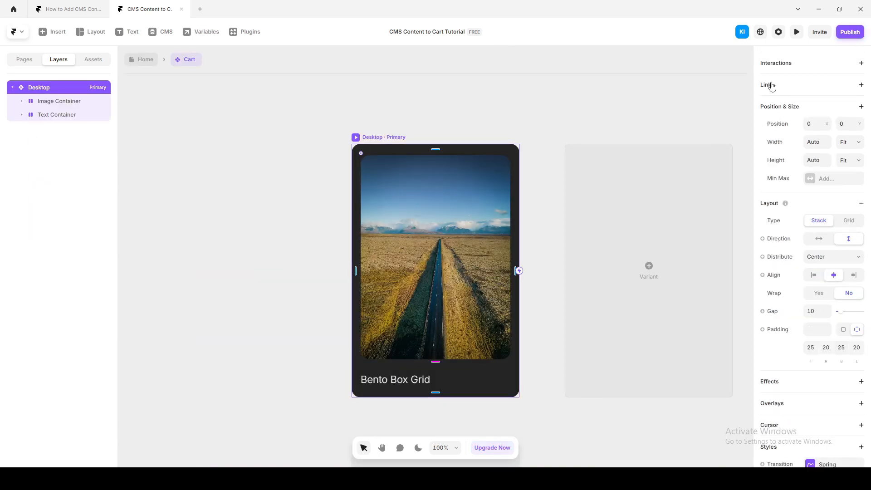
{"action": "left_click", "coordinate": [796, 87]}
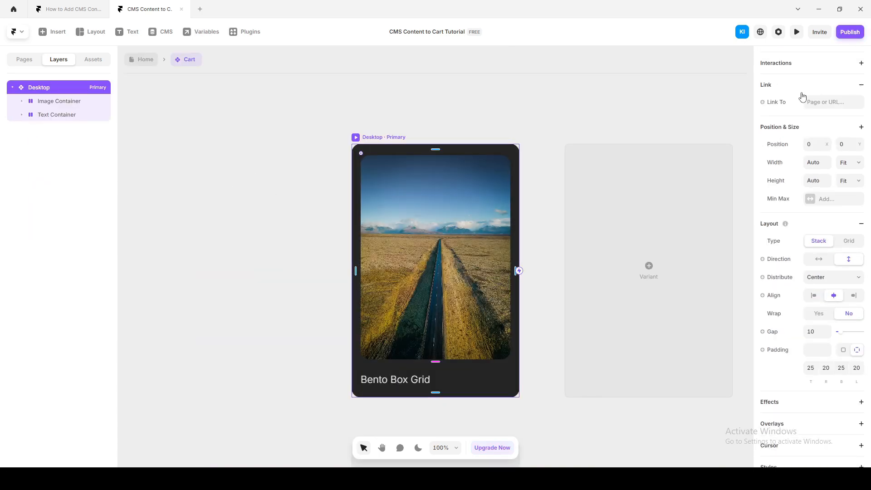
{"action": "left_click", "coordinate": [763, 103]}
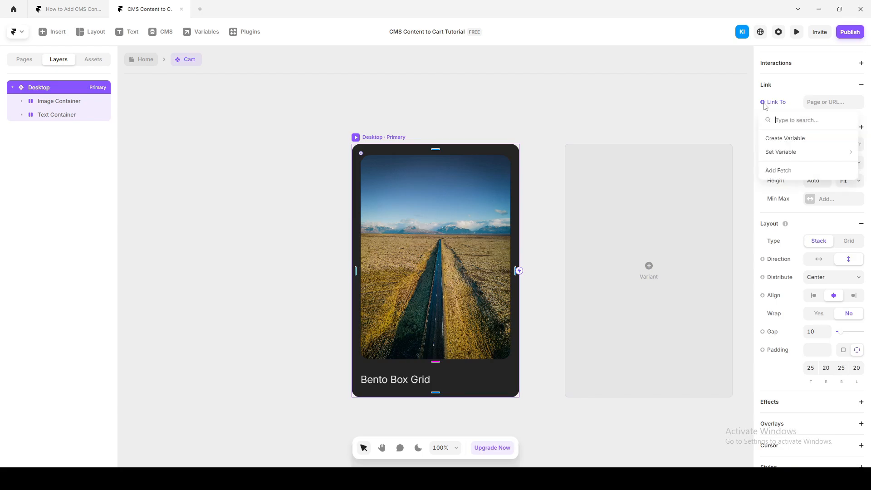
{"action": "left_click", "coordinate": [781, 142]}
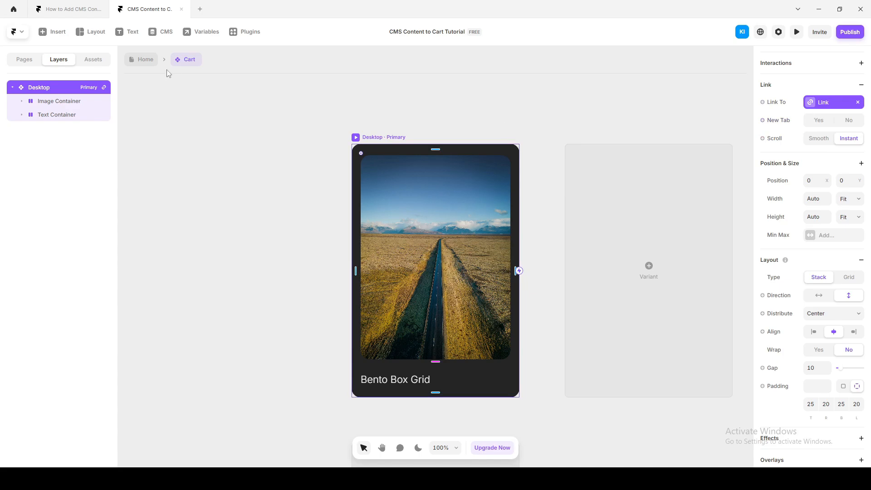
{"action": "left_click", "coordinate": [145, 64]}
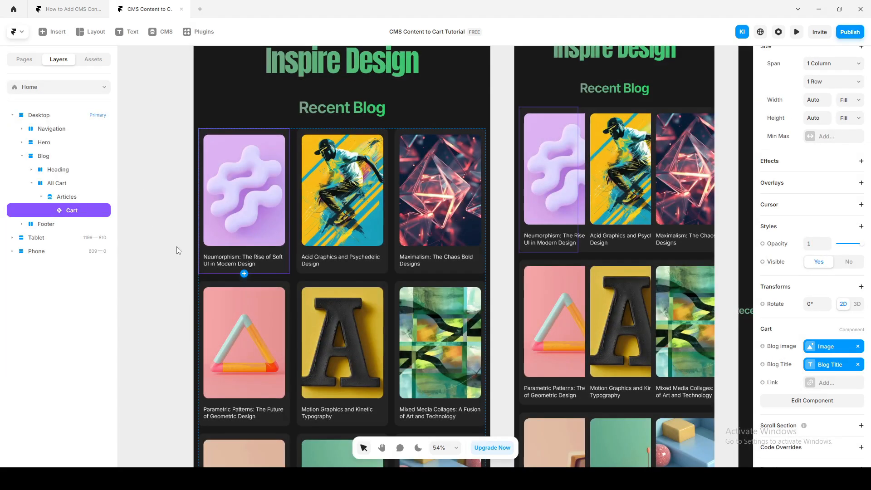
Step: Set the Link property of the Cart inside the Articles list to the CMS page /blog/:slug
{"action": "scroll", "coordinate": [834, 326], "scroll_direction": "down", "scroll_amount": 1}
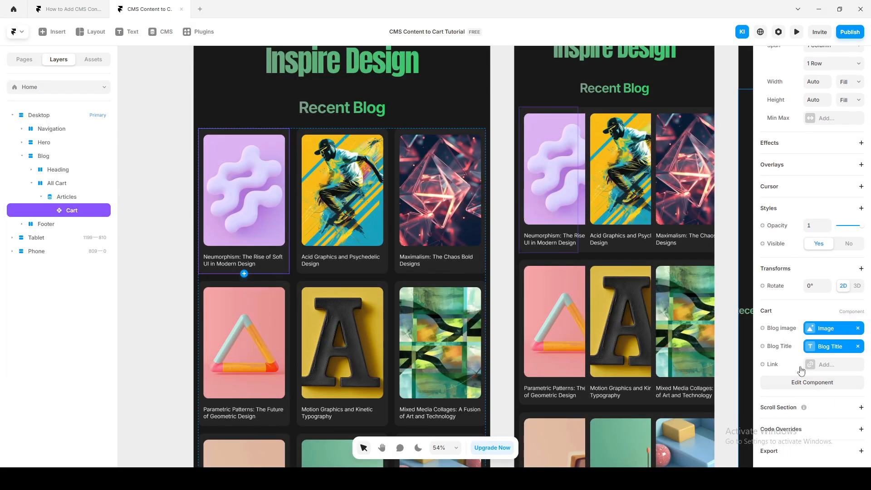
{"action": "left_click", "coordinate": [830, 364]}
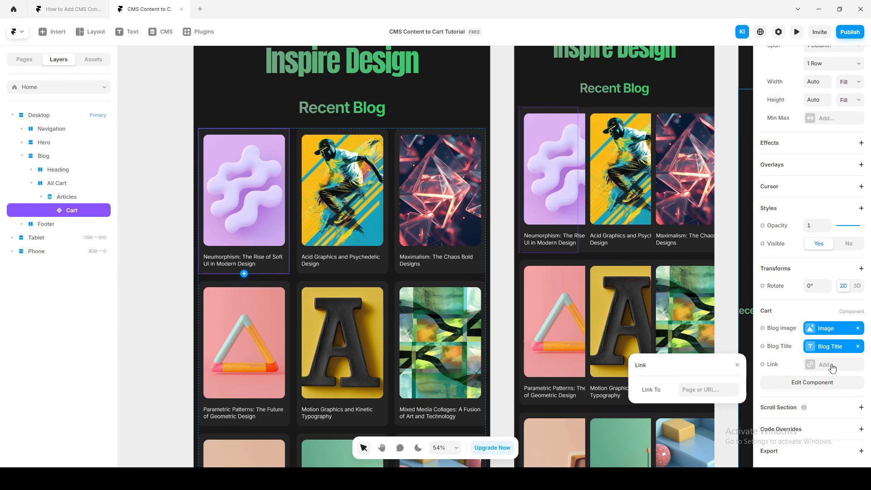
{"action": "left_click", "coordinate": [702, 391]}
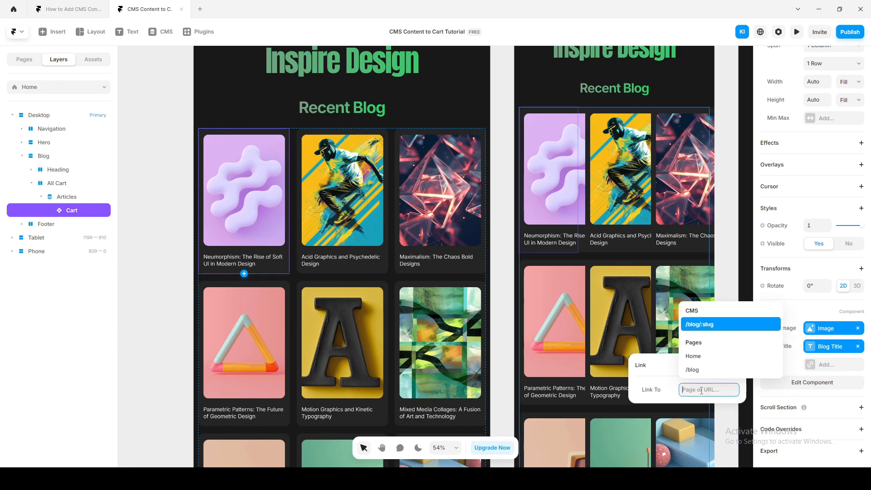
{"action": "left_click", "coordinate": [709, 323]}
{"action": "left_click", "coordinate": [170, 325]}
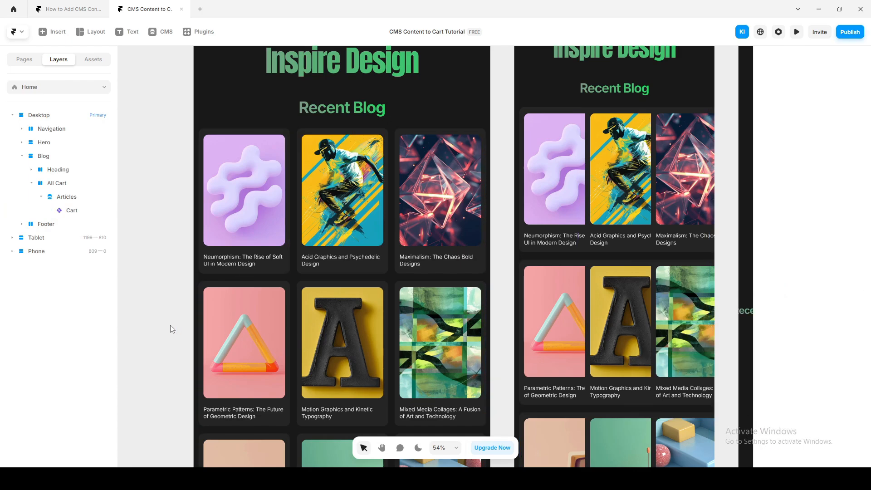
Step: Preview the page and test the link of the Acid Graphics and Psychedelic Design card
{"action": "left_click", "coordinate": [797, 32]}
{"action": "scroll", "coordinate": [332, 335], "scroll_direction": "down", "scroll_amount": 7}
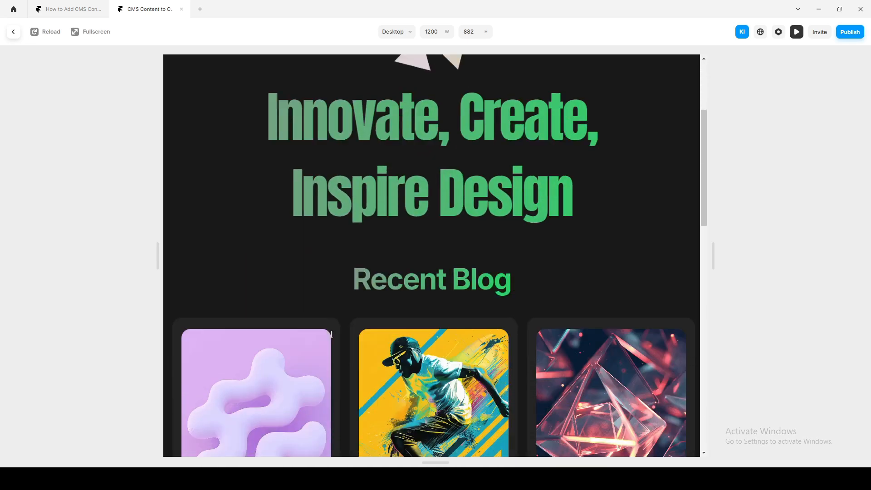
{"action": "scroll", "coordinate": [332, 335], "scroll_direction": "down", "scroll_amount": 3}
{"action": "left_click", "coordinate": [434, 179]}
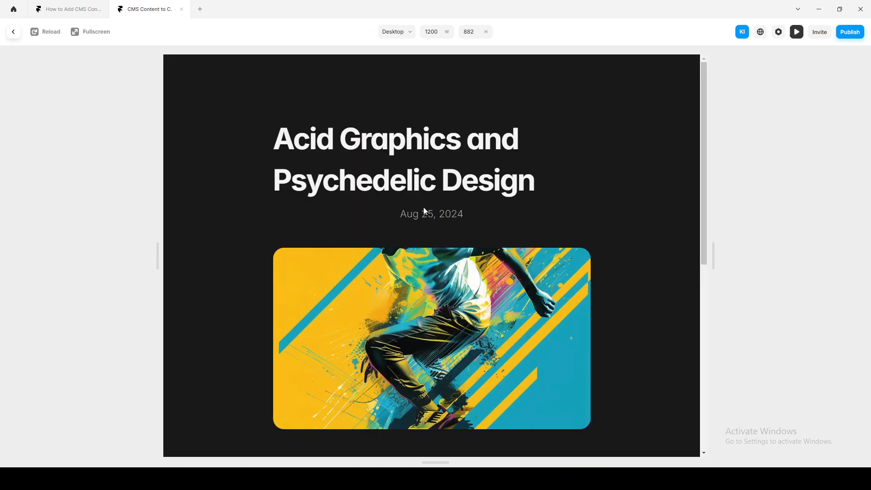
{"action": "scroll", "coordinate": [395, 336], "scroll_direction": "down", "scroll_amount": 5}
{"action": "scroll", "coordinate": [396, 336], "scroll_direction": "up", "scroll_amount": 5}
{"action": "left_click", "coordinate": [797, 32]}
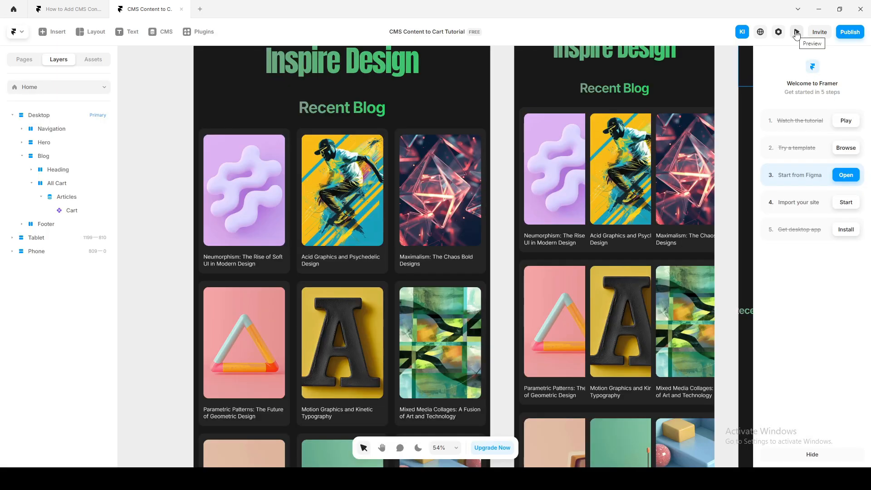
Step: Preview the page again, open the Motion Graphics and Kinetic Typography card and review its article page
{"action": "left_click", "coordinate": [797, 33]}
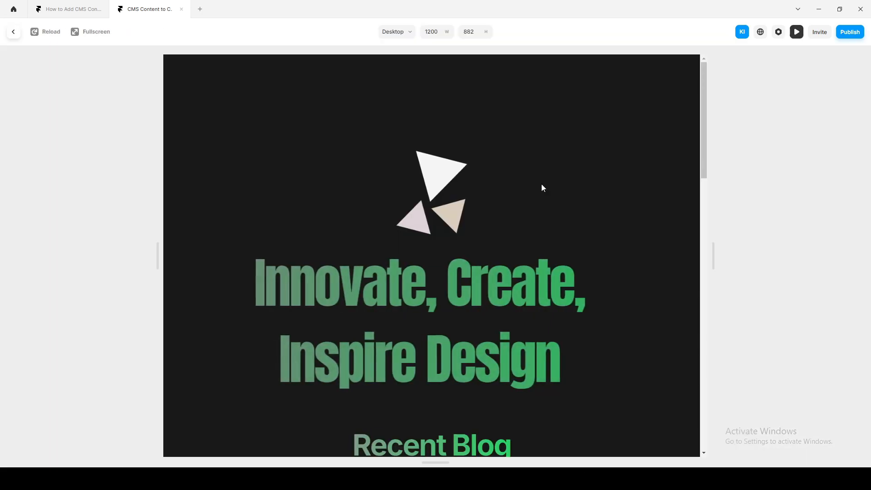
{"action": "scroll", "coordinate": [500, 204], "scroll_direction": "down", "scroll_amount": 10}
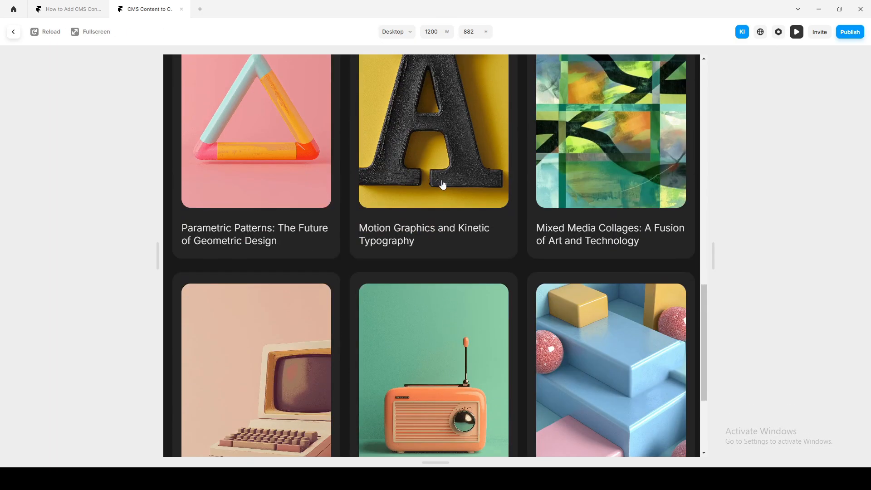
{"action": "left_click", "coordinate": [443, 184]}
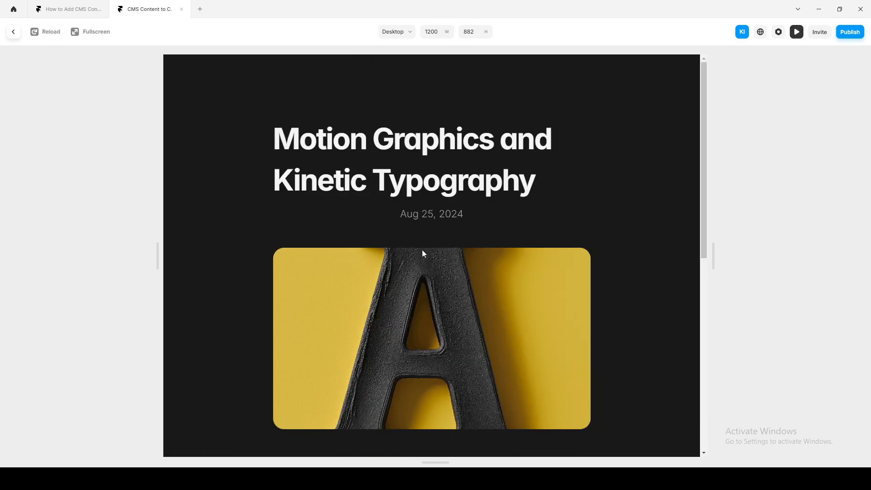
{"action": "scroll", "coordinate": [422, 250], "scroll_direction": "down", "scroll_amount": 10}
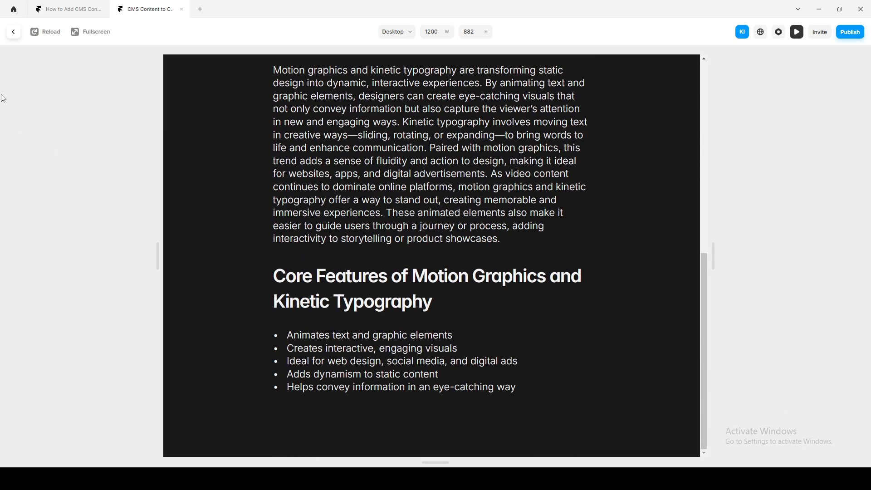
{"action": "left_click", "coordinate": [14, 31]}
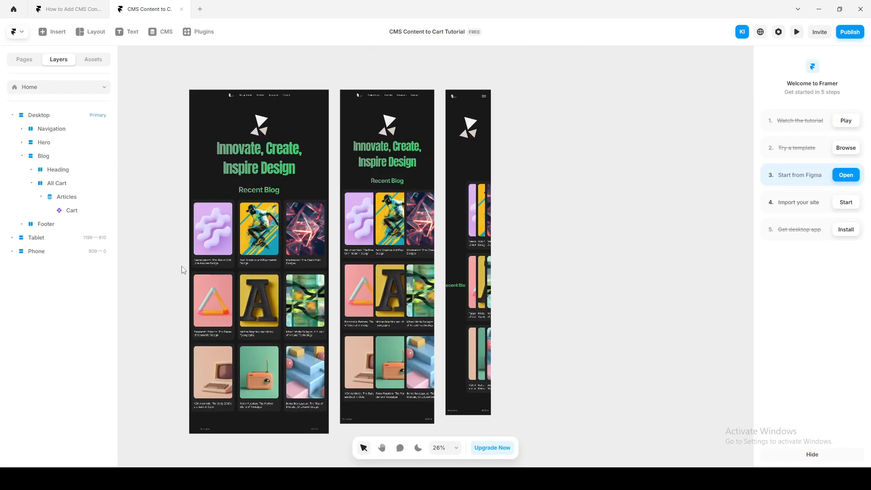
Step: Set the Articles grid in the Tablet breakpoint to 2 columns
{"action": "scroll", "coordinate": [369, 227], "scroll_direction": "up", "scroll_amount": 3}
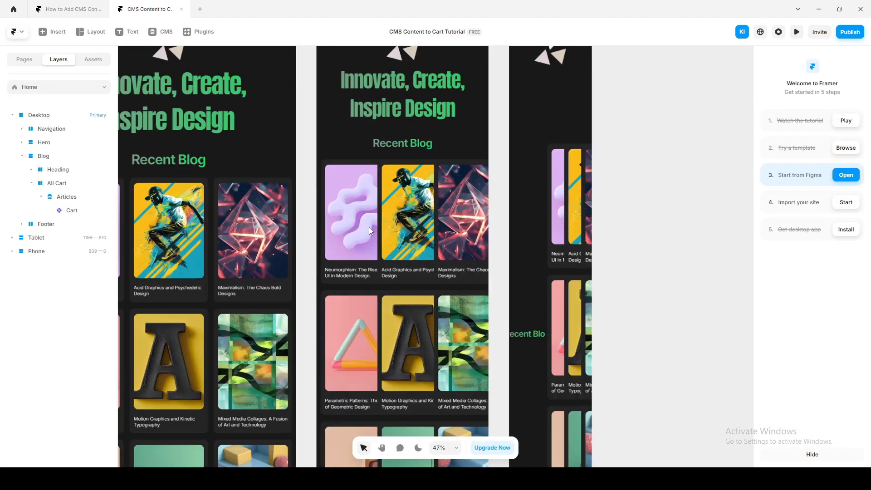
{"action": "left_click", "coordinate": [316, 162]}
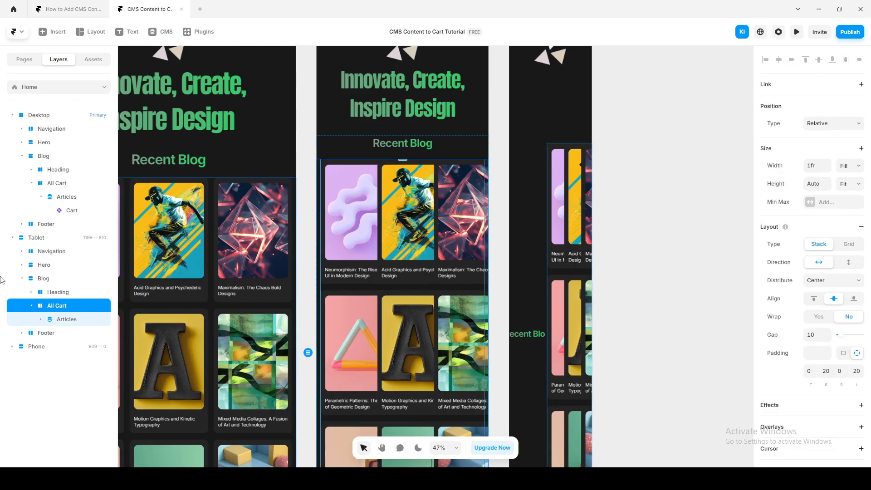
{"action": "left_click", "coordinate": [66, 320]}
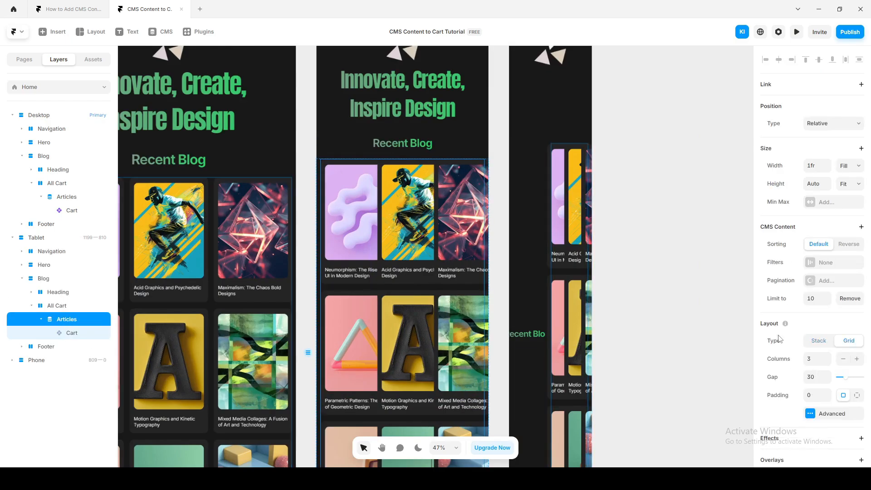
{"action": "left_click", "coordinate": [815, 358]}
{"action": "type", "text": "2"}
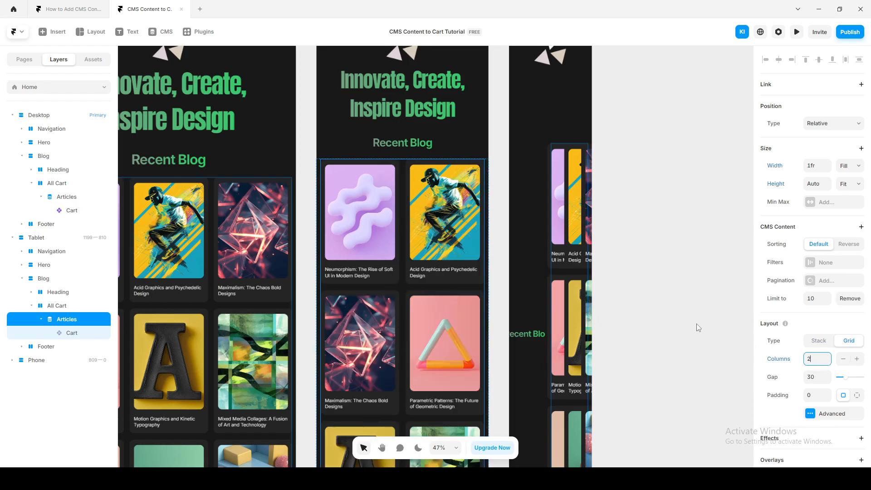
{"action": "left_click", "coordinate": [695, 323]}
Step: Change the stack direction of the Blog section in the Phone breakpoint to vertical
{"action": "scroll", "coordinate": [610, 322], "scroll_direction": "down", "scroll_amount": 3}
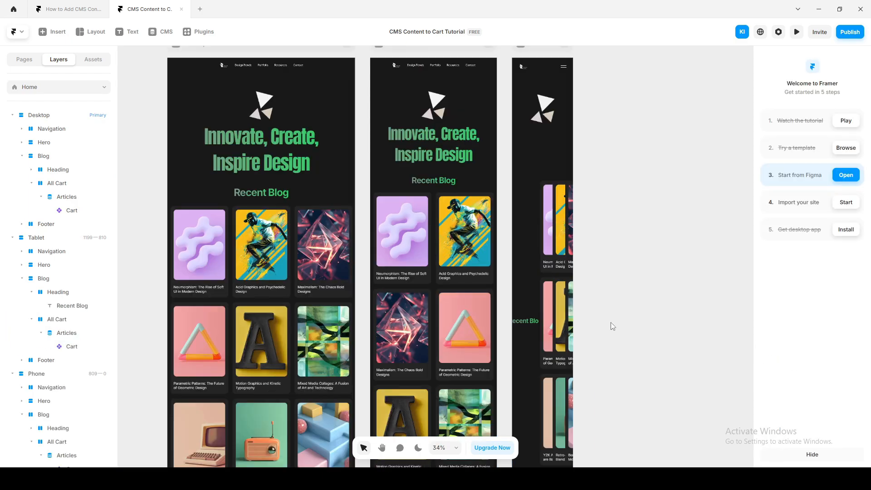
{"action": "left_click", "coordinate": [532, 221]}
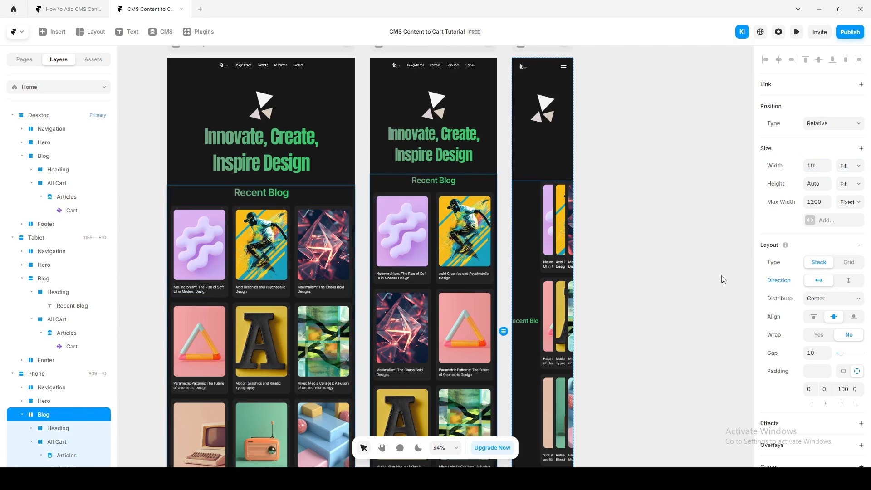
{"action": "scroll", "coordinate": [59, 396], "scroll_direction": "down", "scroll_amount": 1}
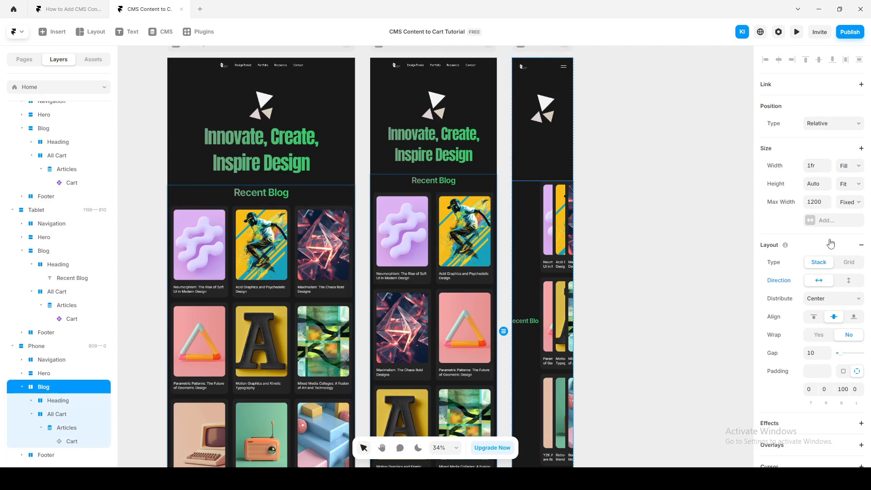
{"action": "left_click", "coordinate": [849, 282]}
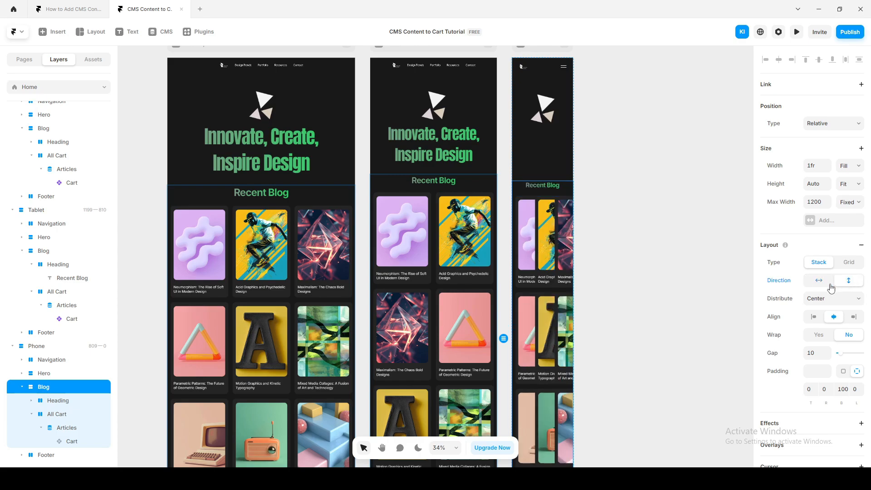
Step: Change the Articles list in the Phone breakpoint to a stack layout and set its Cart width to Fill
{"action": "left_click", "coordinate": [65, 428]}
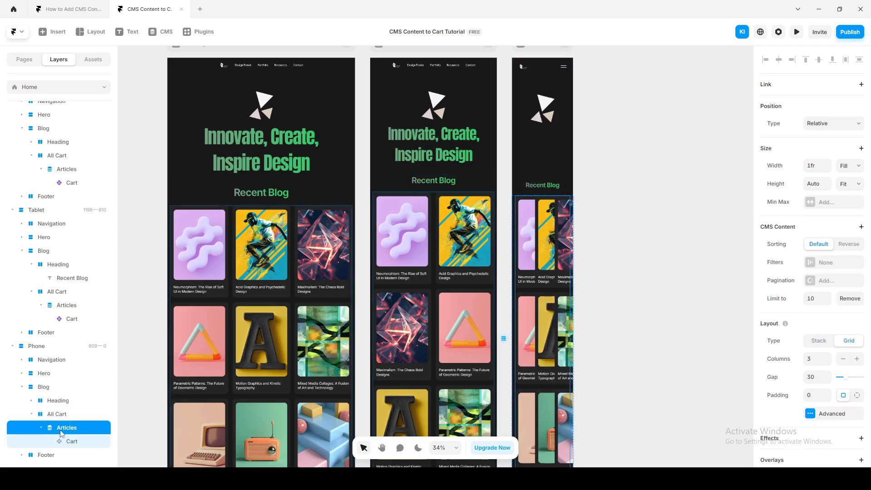
{"action": "left_click", "coordinate": [819, 341]}
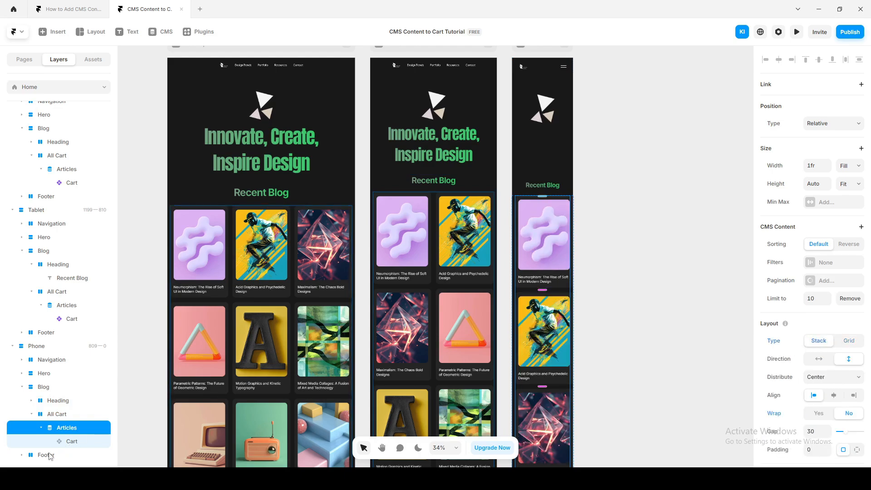
{"action": "left_click", "coordinate": [76, 447]}
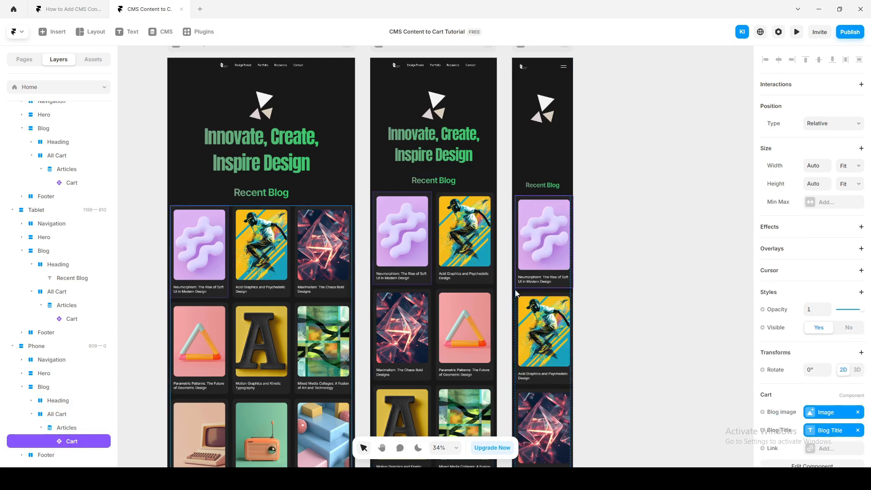
{"action": "left_click", "coordinate": [849, 166]}
{"action": "left_click", "coordinate": [853, 191]}
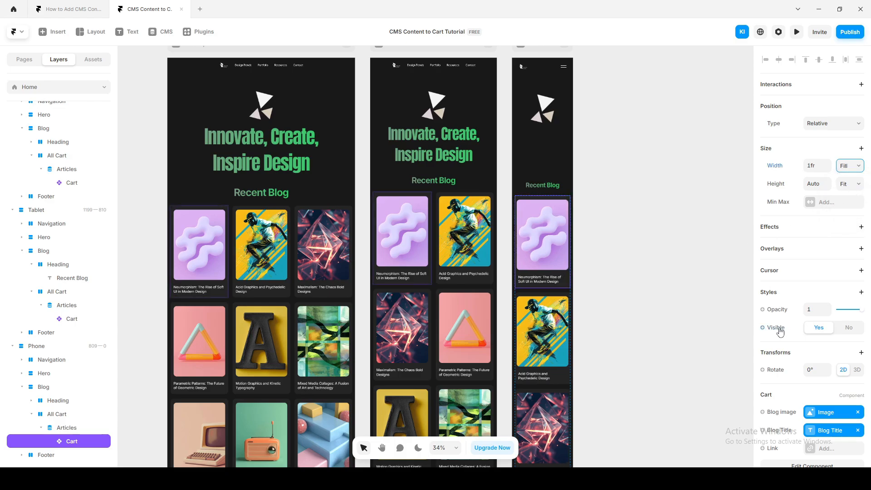
{"action": "scroll", "coordinate": [806, 394], "scroll_direction": "down", "scroll_amount": 2}
Step: Set the right and left padding of the All Cart stack in the Phone breakpoint to 10
{"action": "left_click", "coordinate": [51, 428]}
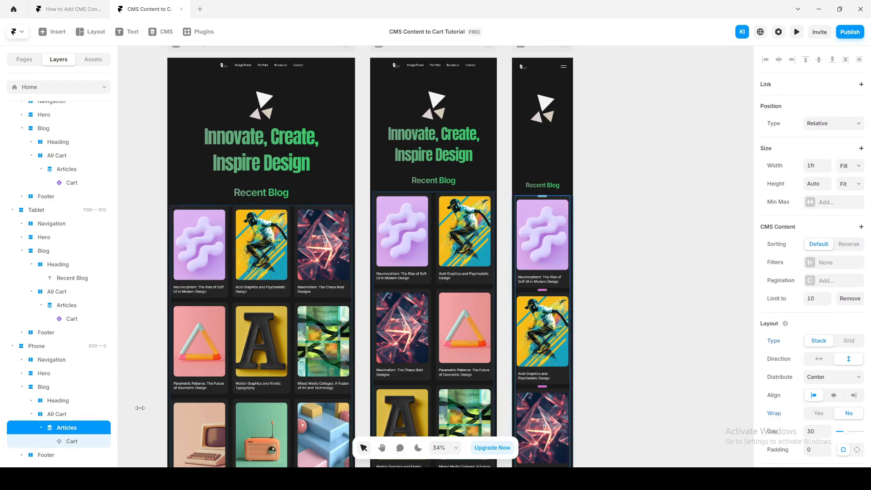
{"action": "scroll", "coordinate": [577, 254], "scroll_direction": "up", "scroll_amount": 4}
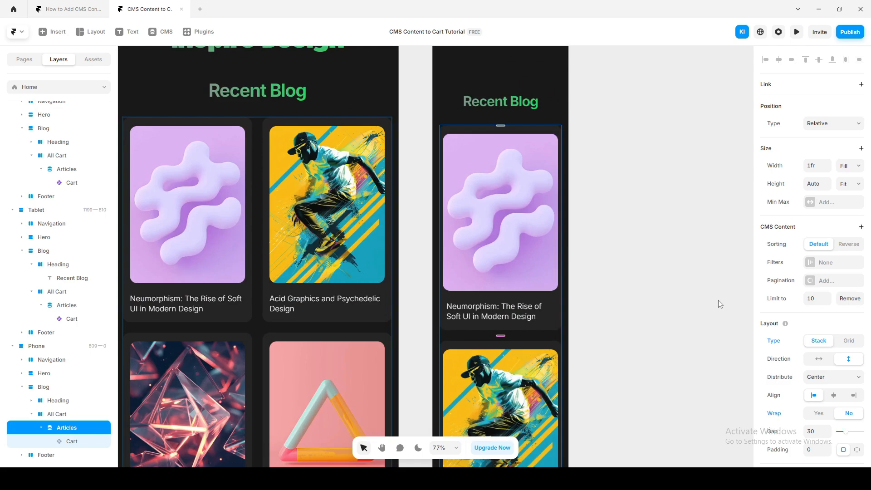
{"action": "scroll", "coordinate": [831, 358], "scroll_direction": "down", "scroll_amount": 3}
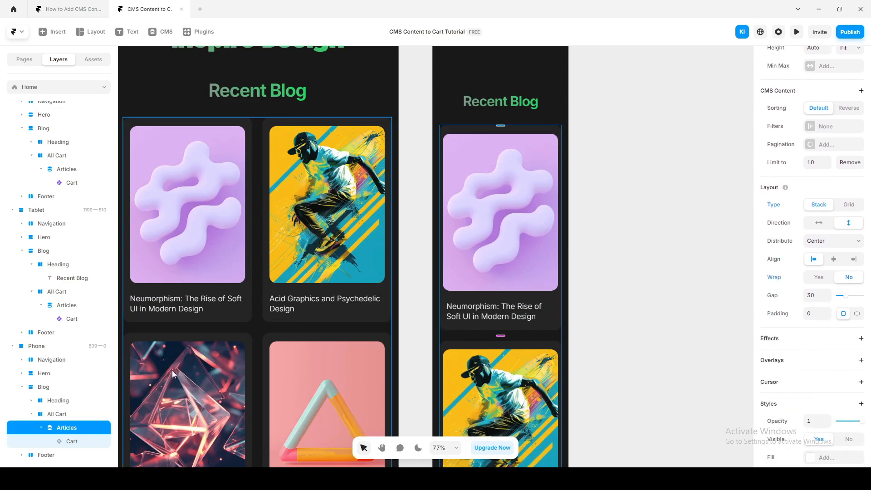
{"action": "left_click", "coordinate": [52, 415]}
{"action": "left_click", "coordinate": [826, 370]}
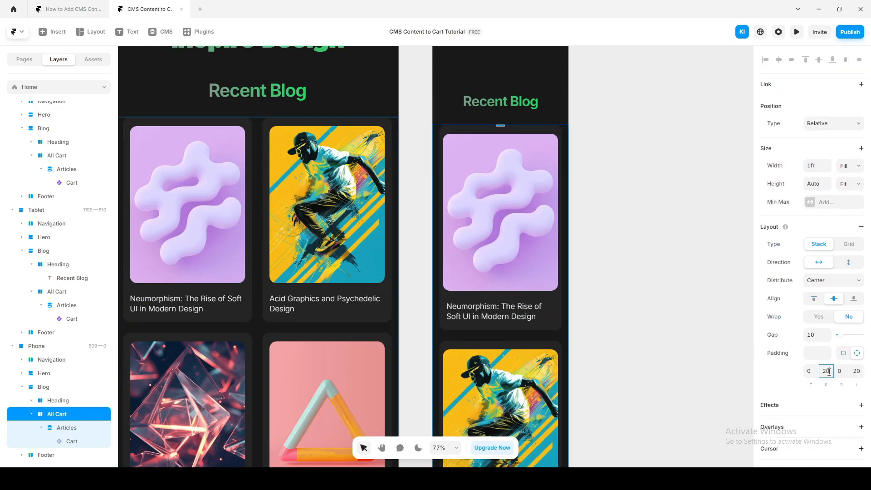
{"action": "type", "text": "10"}
{"action": "left_click", "coordinate": [857, 370]}
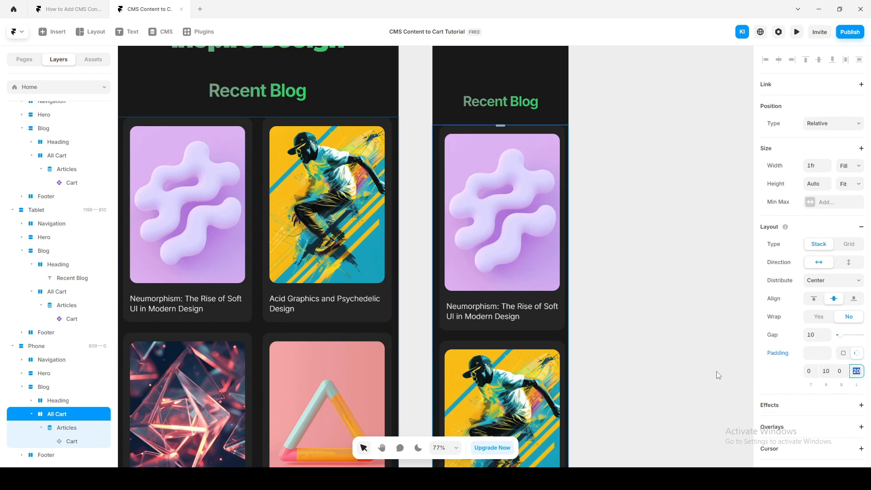
{"action": "type", "text": "10"}
{"action": "key", "text": "Return"}
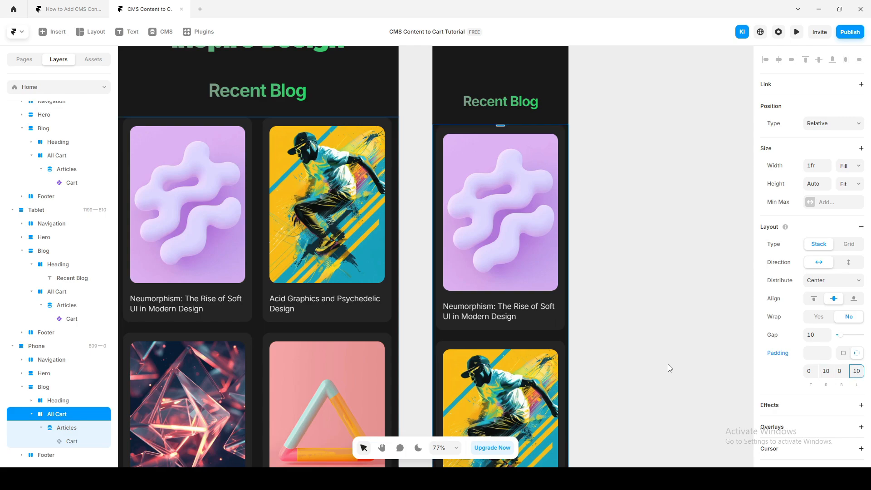
{"action": "left_click", "coordinate": [661, 364]}
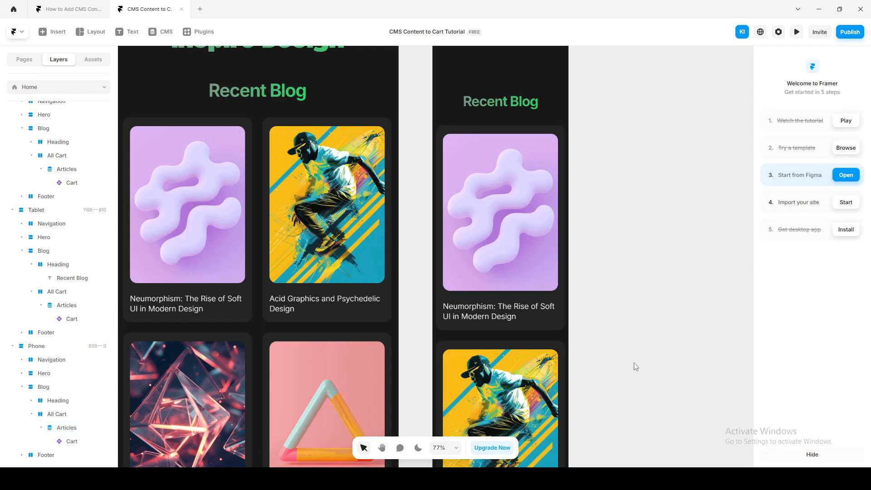
Step: Preview the page, check the Motion Graphics and Kinetic Typography article through its card, and return to the editor
{"action": "scroll", "coordinate": [633, 363], "scroll_direction": "down", "scroll_amount": 5}
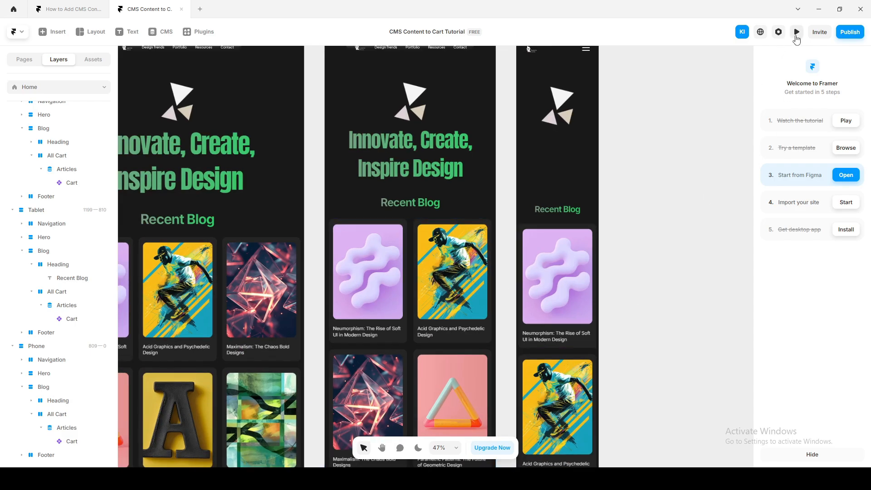
{"action": "left_click", "coordinate": [797, 33]}
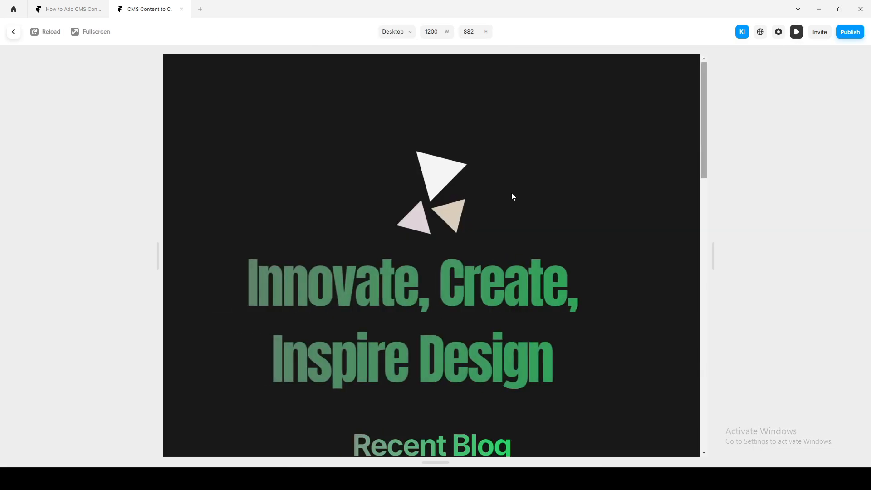
{"action": "scroll", "coordinate": [406, 337], "scroll_direction": "down", "scroll_amount": 10}
{"action": "left_click", "coordinate": [418, 340]}
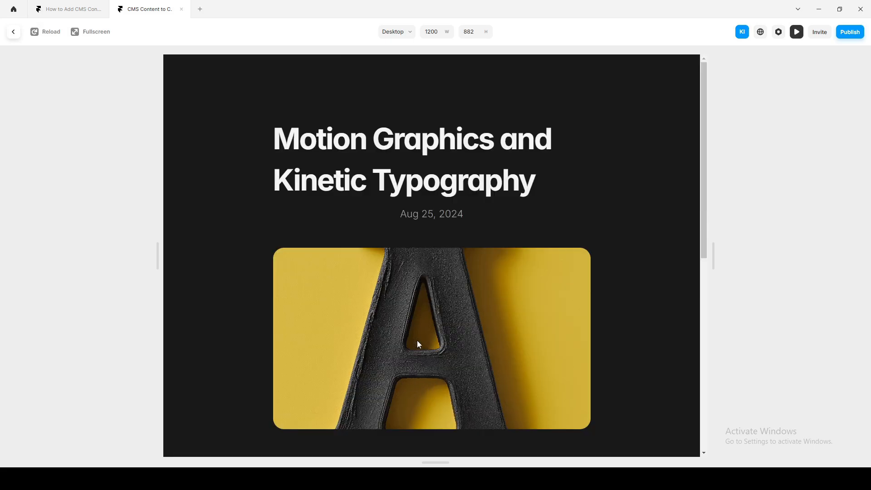
{"action": "scroll", "coordinate": [417, 340], "scroll_direction": "down", "scroll_amount": 5}
{"action": "scroll", "coordinate": [418, 341], "scroll_direction": "up", "scroll_amount": 4}
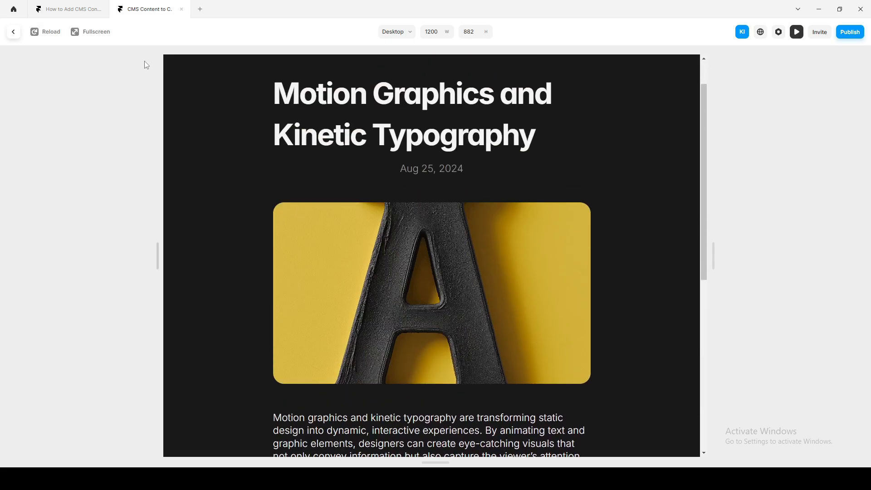
{"action": "left_click", "coordinate": [14, 33]}
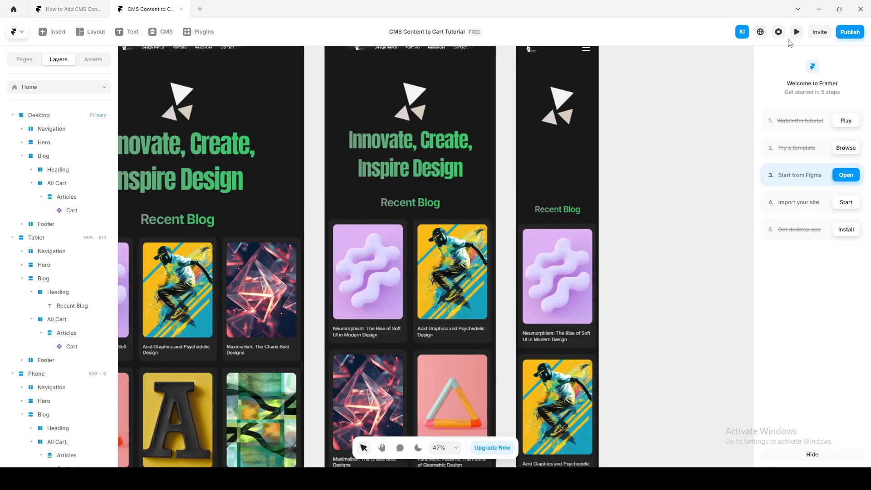
Step: Preview the page again, open the Mixed Media Collages card and review its article page
{"action": "left_click", "coordinate": [796, 33]}
{"action": "scroll", "coordinate": [492, 354], "scroll_direction": "down", "scroll_amount": 10}
{"action": "left_click", "coordinate": [667, 327]}
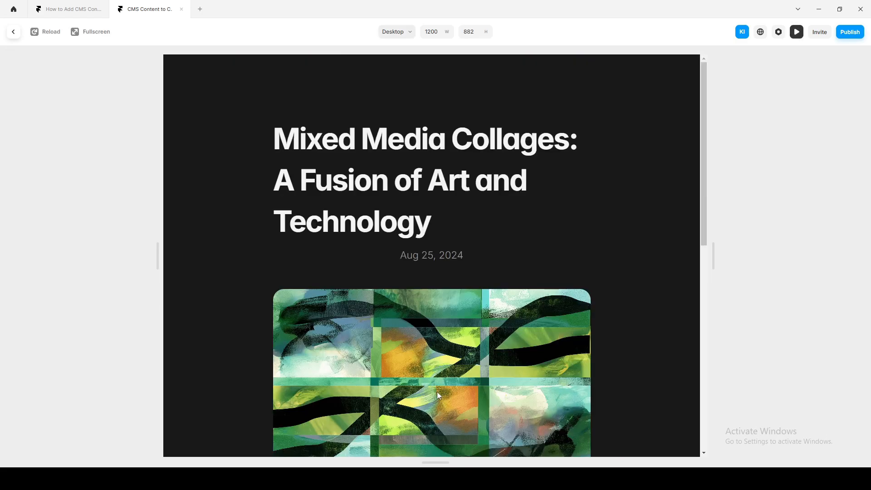
{"action": "scroll", "coordinate": [437, 397], "scroll_direction": "down", "scroll_amount": 1}
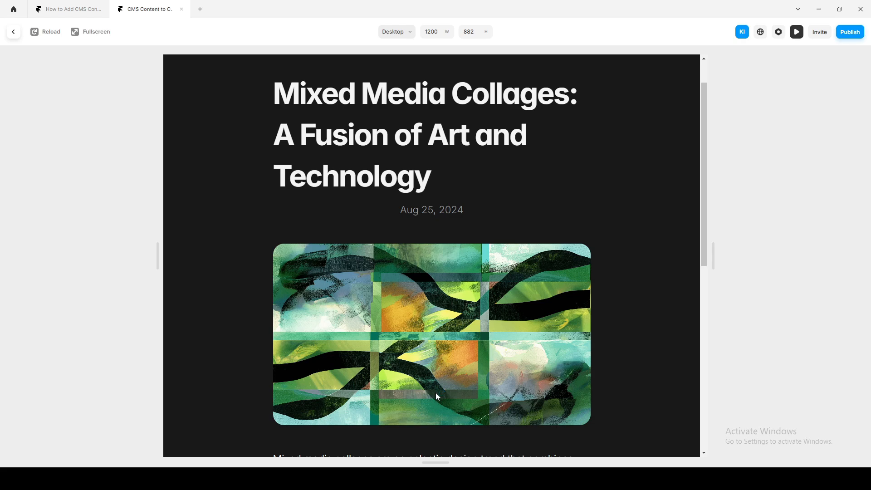
{"action": "scroll", "coordinate": [437, 397], "scroll_direction": "down", "scroll_amount": 7}
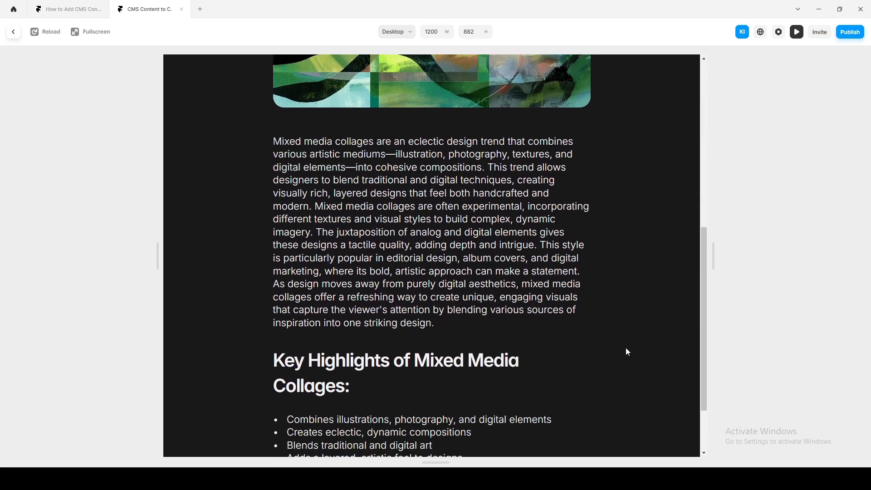
Step: Narrow the preview to about 422 px, widen it to about 738 px, and check how the article text adapts
{"action": "left_click_drag", "start_coordinate": [714, 255], "coordinate": [538, 278]}
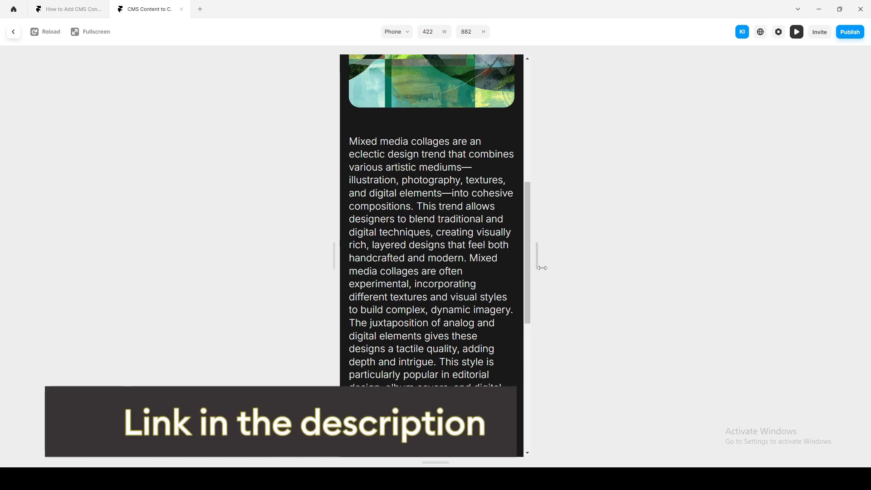
{"action": "left_click_drag", "start_coordinate": [537, 257], "coordinate": [610, 261]}
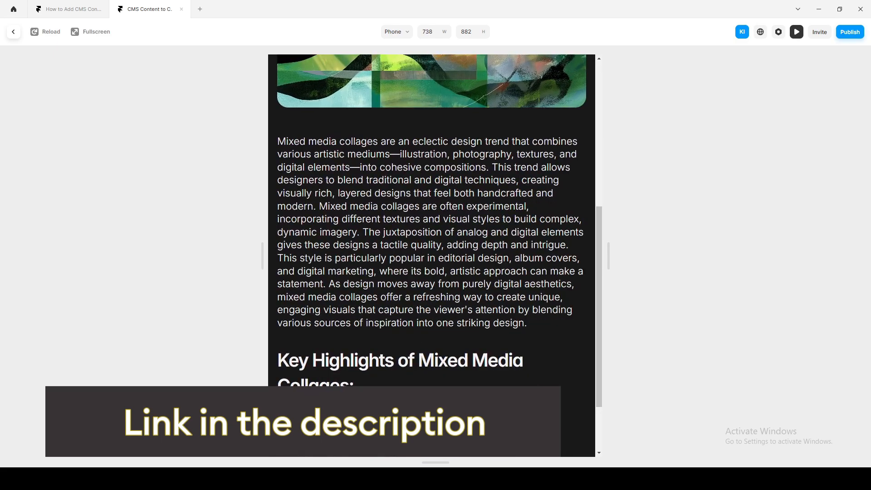
{"action": "scroll", "coordinate": [348, 409], "scroll_direction": "down", "scroll_amount": 3}
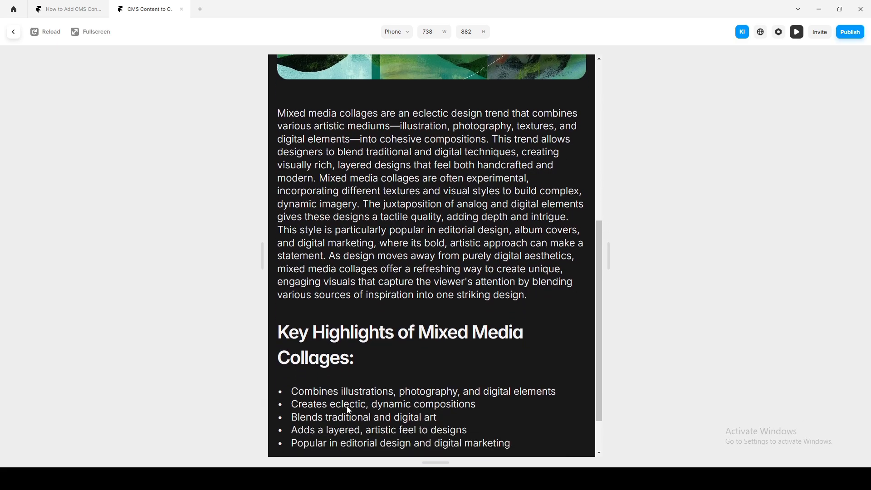